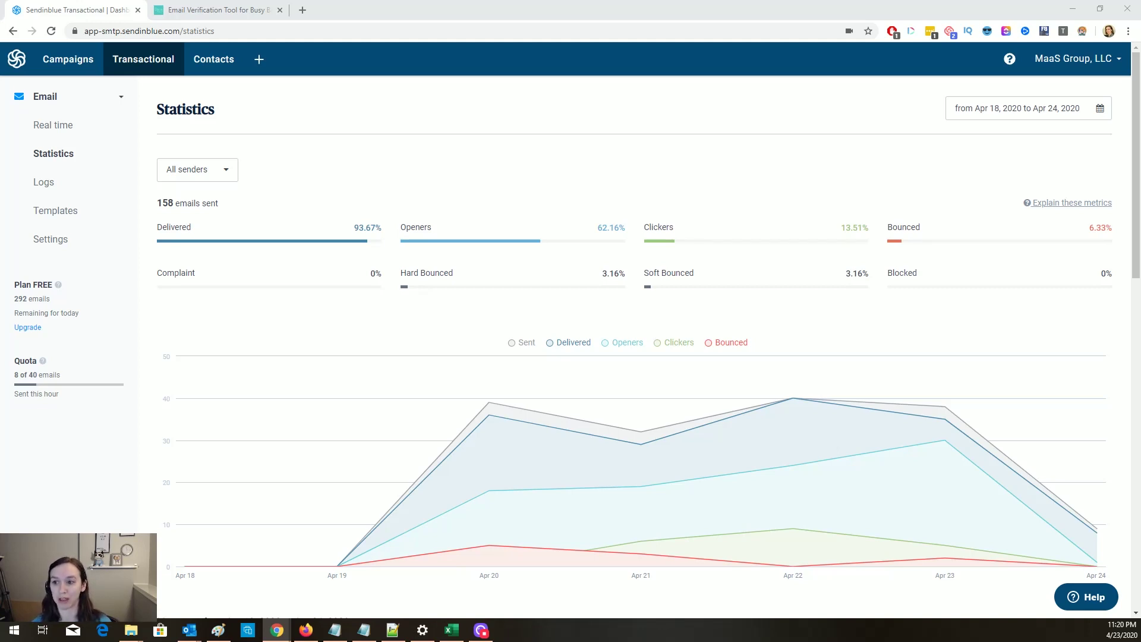
Step: Toggle the delivery metrics to counts and back, then bring up mailfloss's pricing plans
left_click(528, 281)
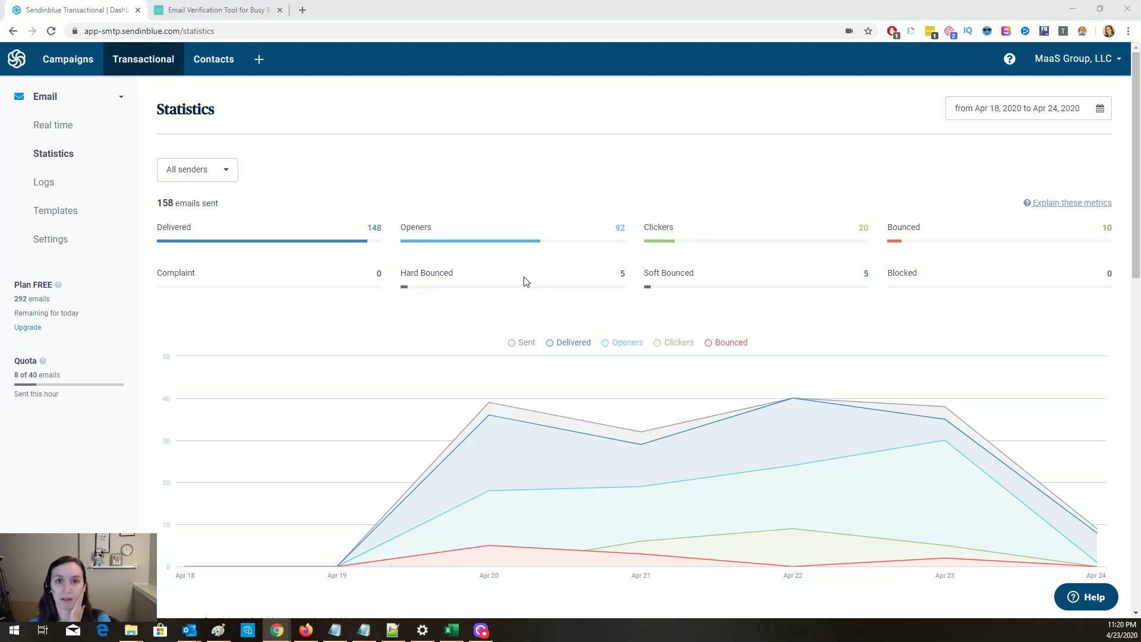
left_click(515, 289)
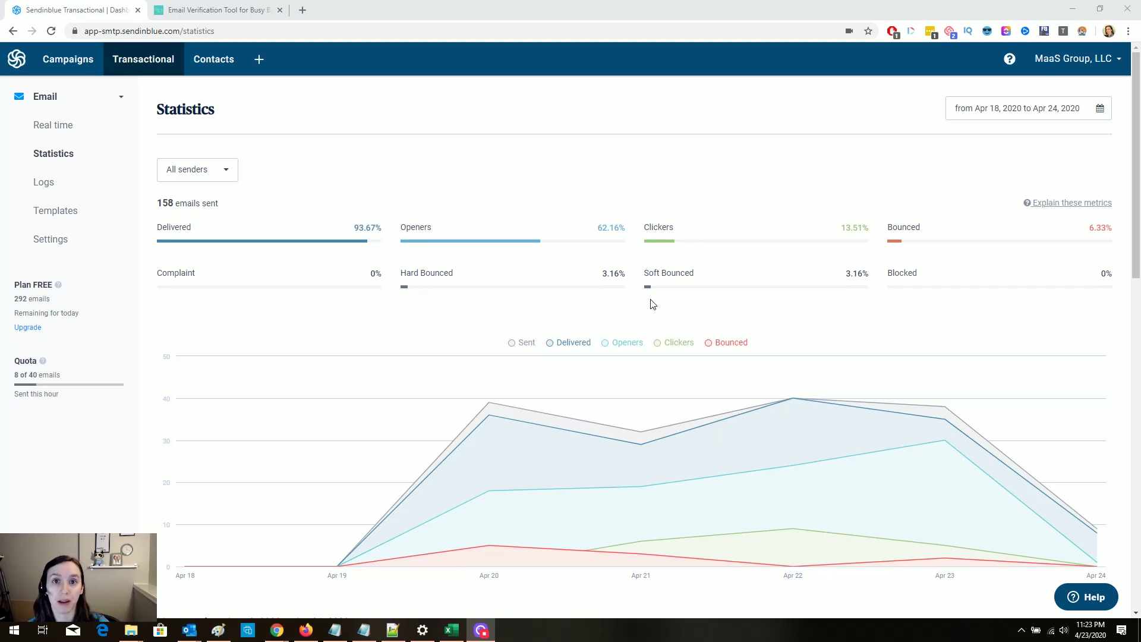
left_click(196, 9)
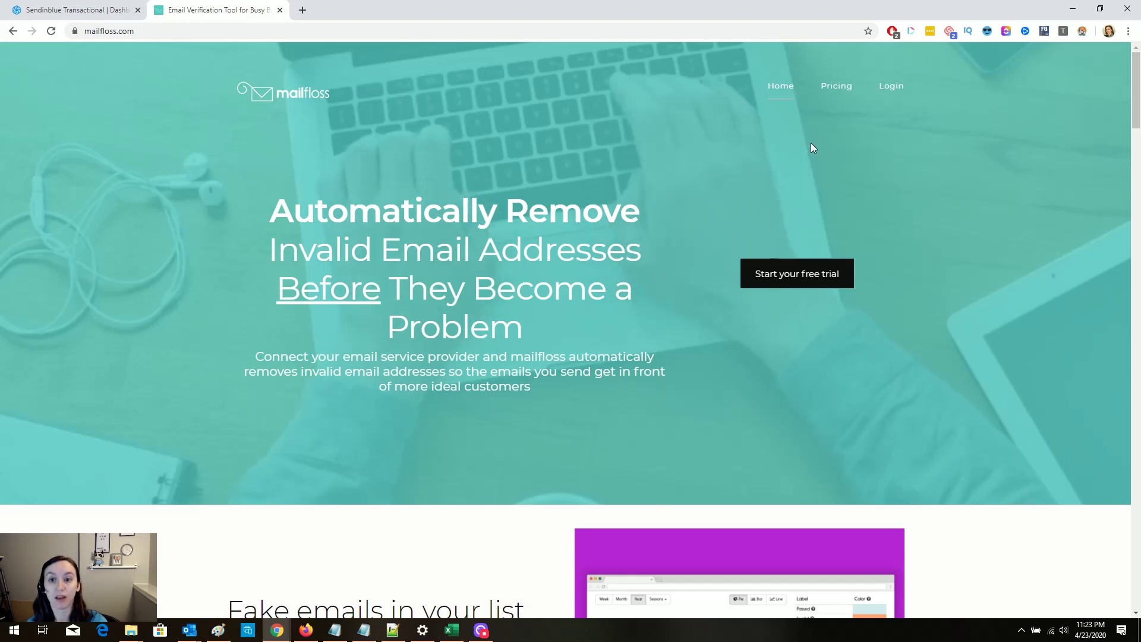
left_click(785, 287)
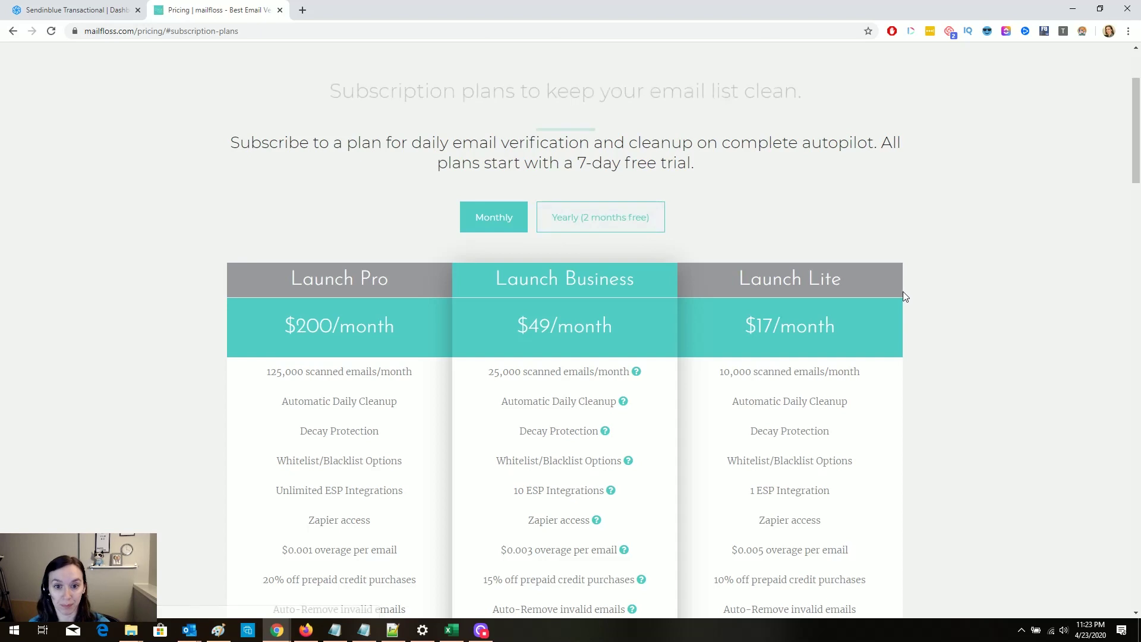
scroll(909, 297, "down", 1)
scroll(966, 310, "down", 1)
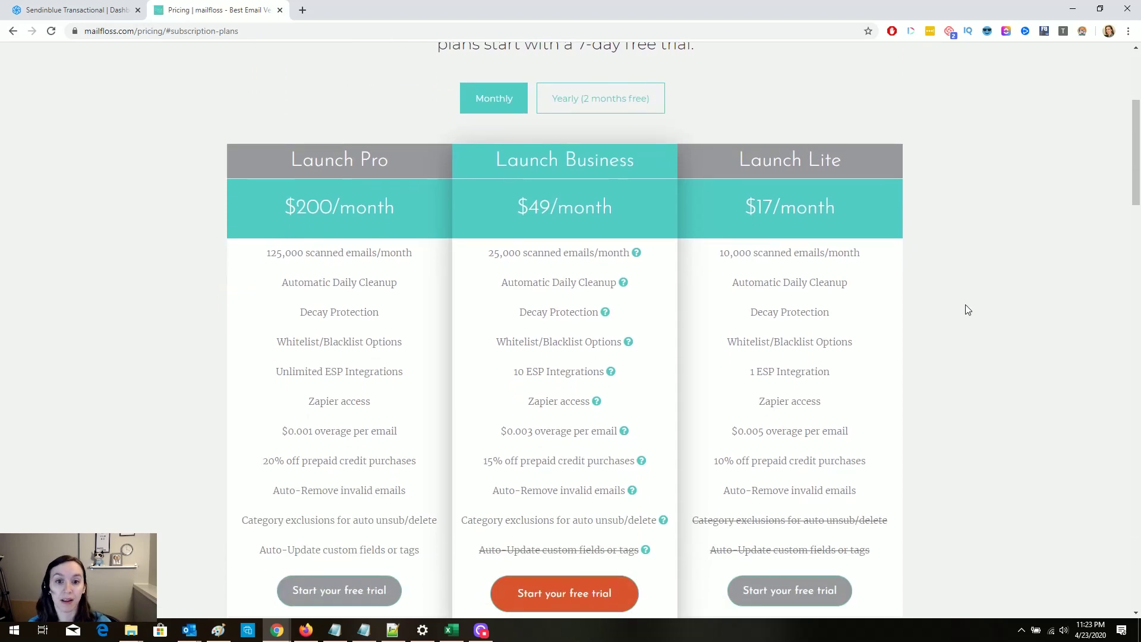
Step: Highlight the monthly scans: Launch Pro 125,000, Launch Business 25,000, Launch Lite 10,000
left_click_drag(265, 252, 389, 253)
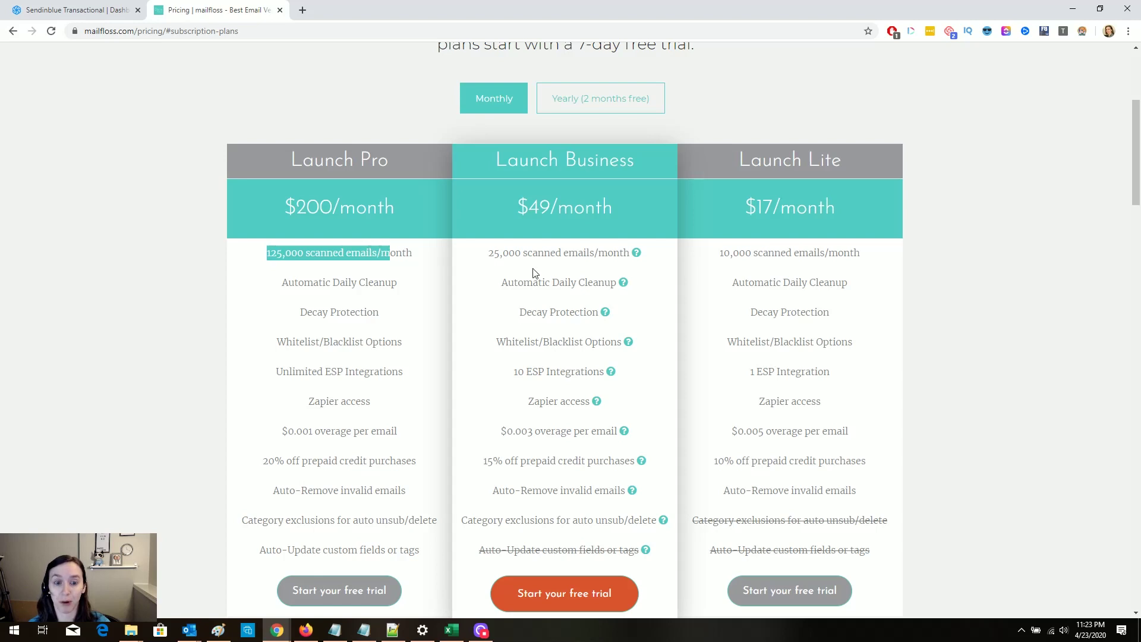
left_click_drag(488, 253, 538, 253)
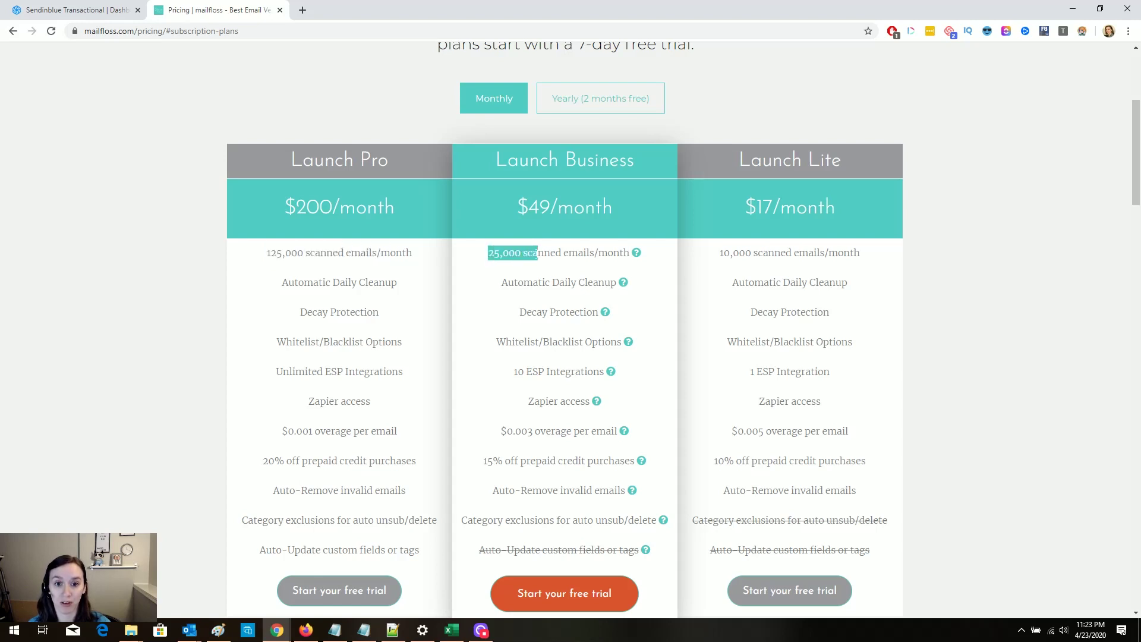
left_click_drag(720, 253, 810, 253)
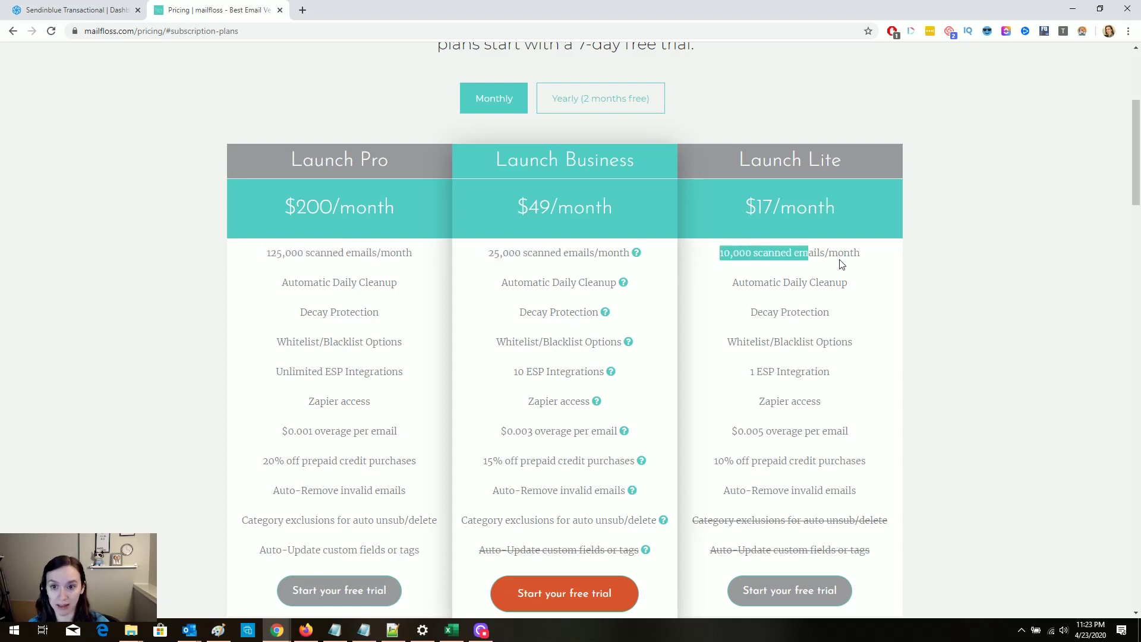
left_click(841, 264)
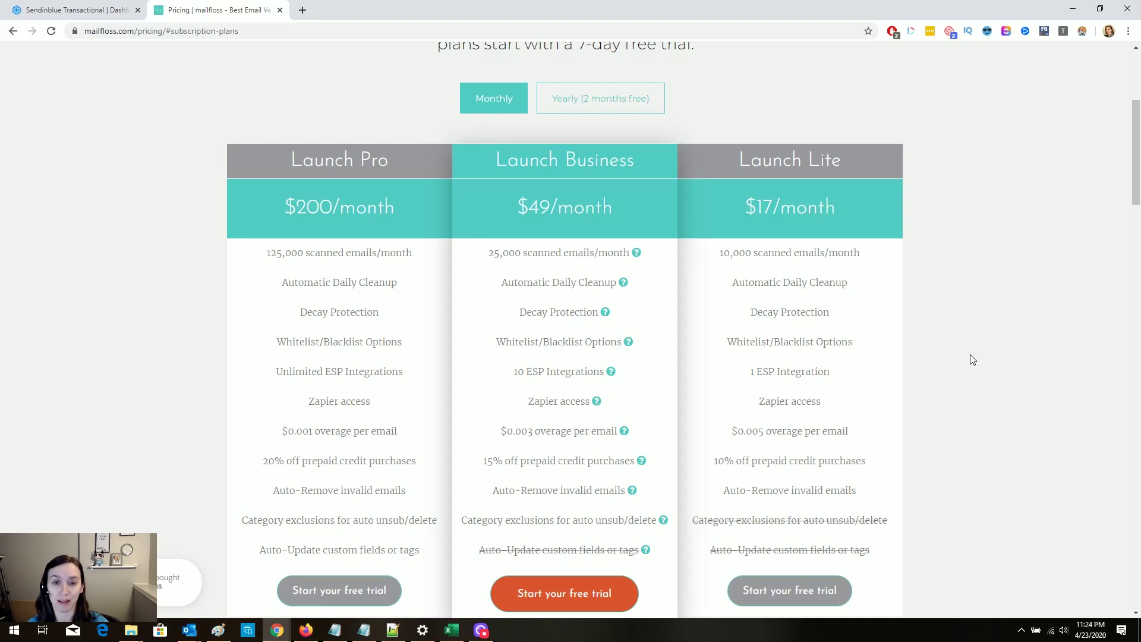
scroll(972, 359, "down", 2)
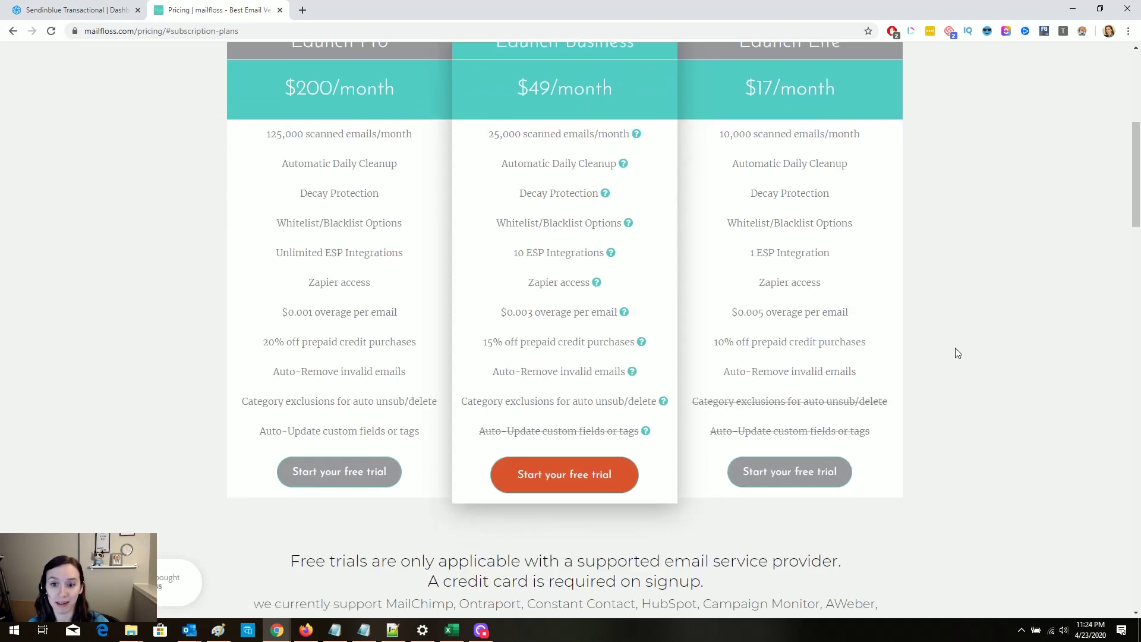
Step: Start the Launch Lite trial with Sendinblue, entering the account email and full name
left_click(828, 474)
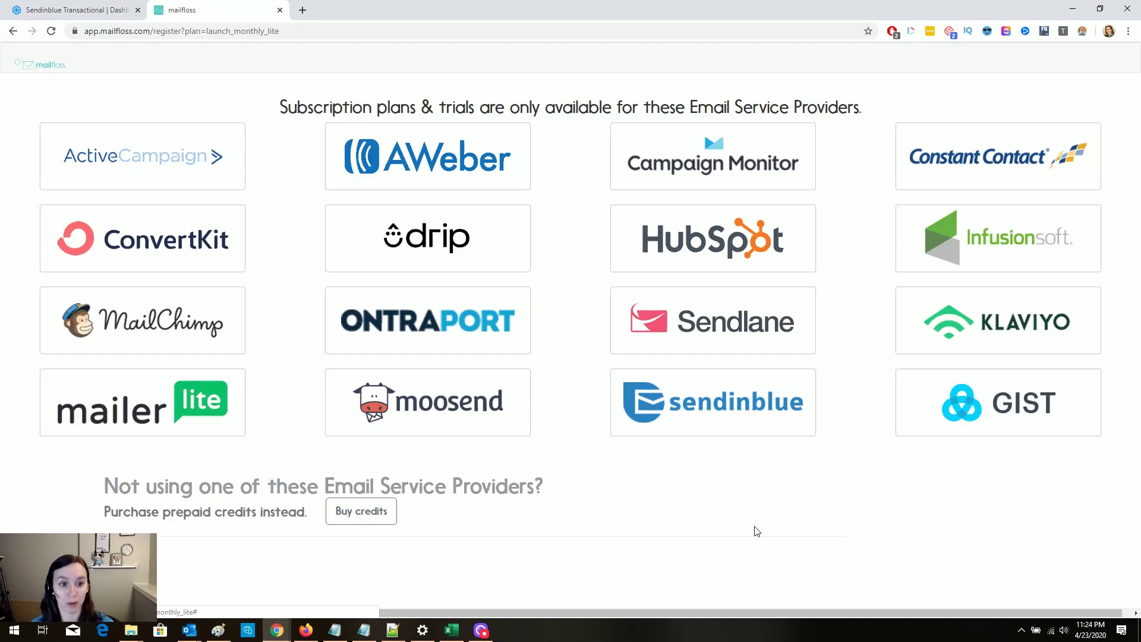
left_click(708, 417)
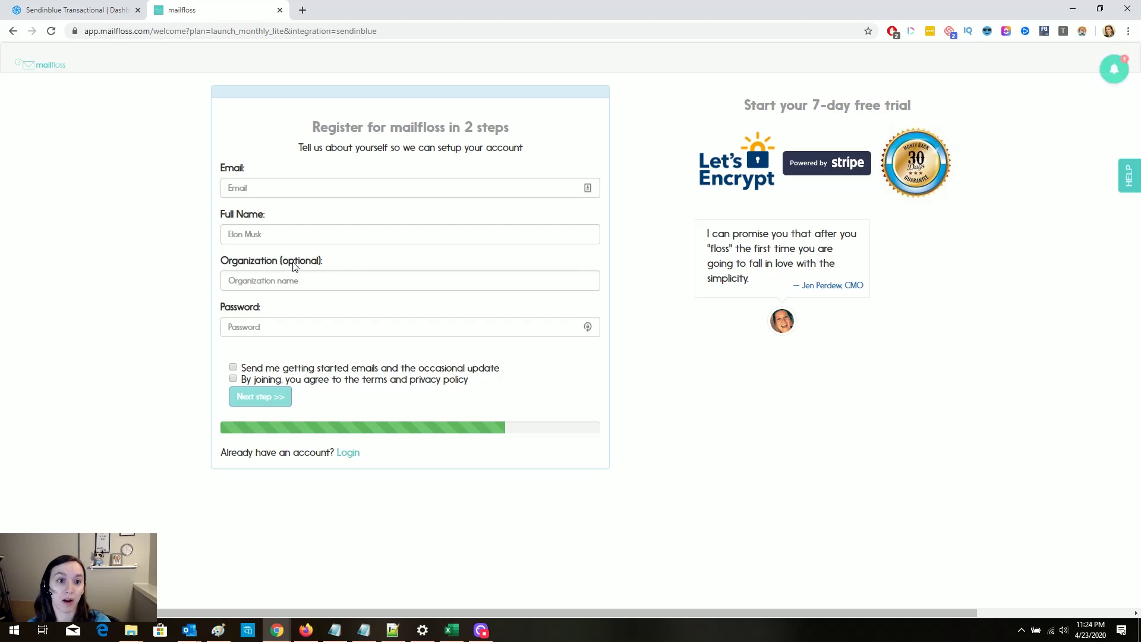
left_click(318, 190)
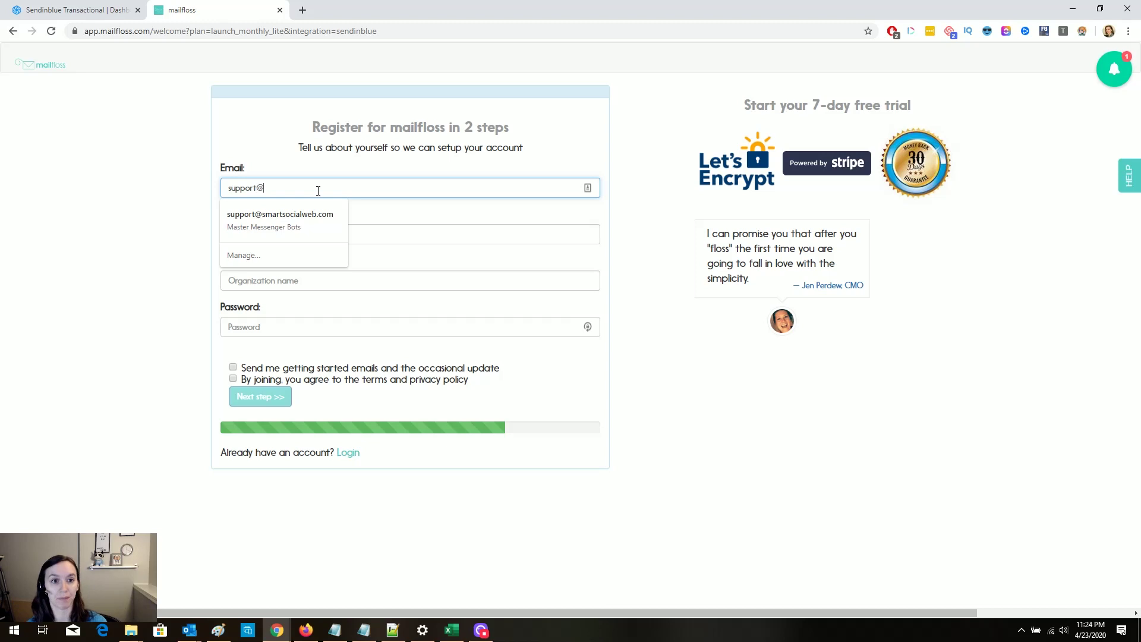
key("Tab")
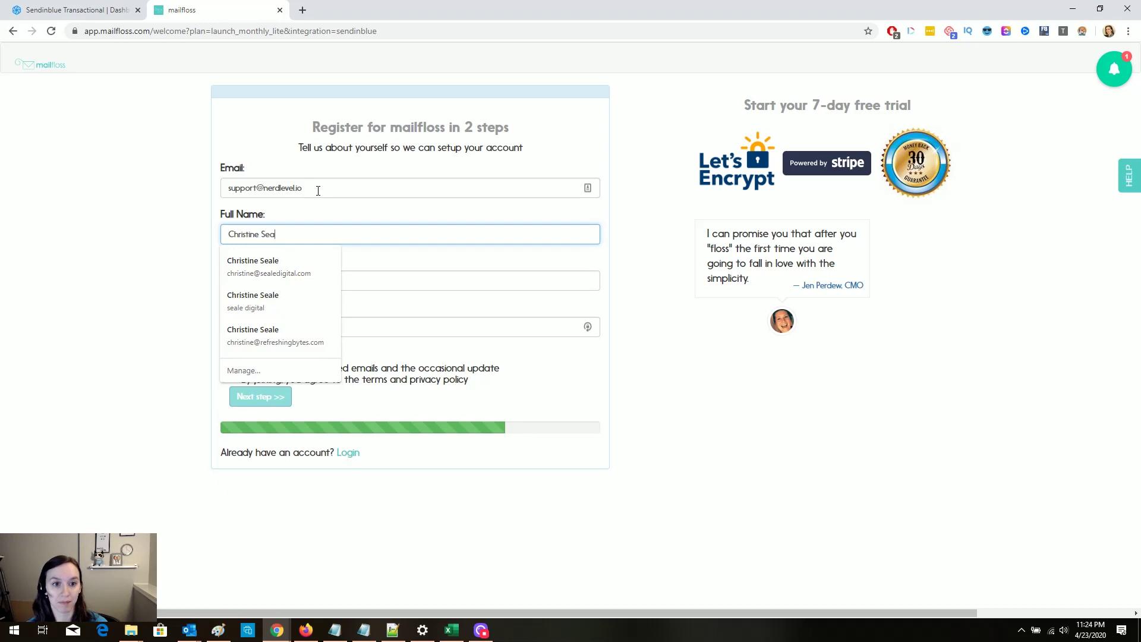
key("Tab")
Step: Set organization to 'Nerd Level', enter a password, accept terms, opt in to emails, and continue
key("BackSpace")
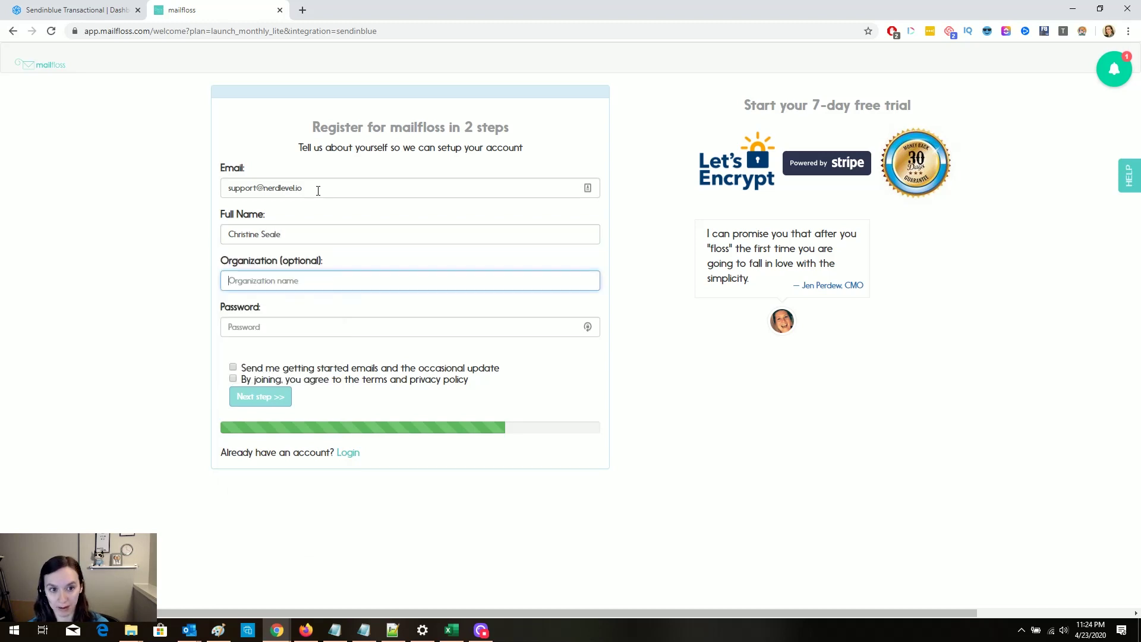
type("Nerd Level")
key("Tab")
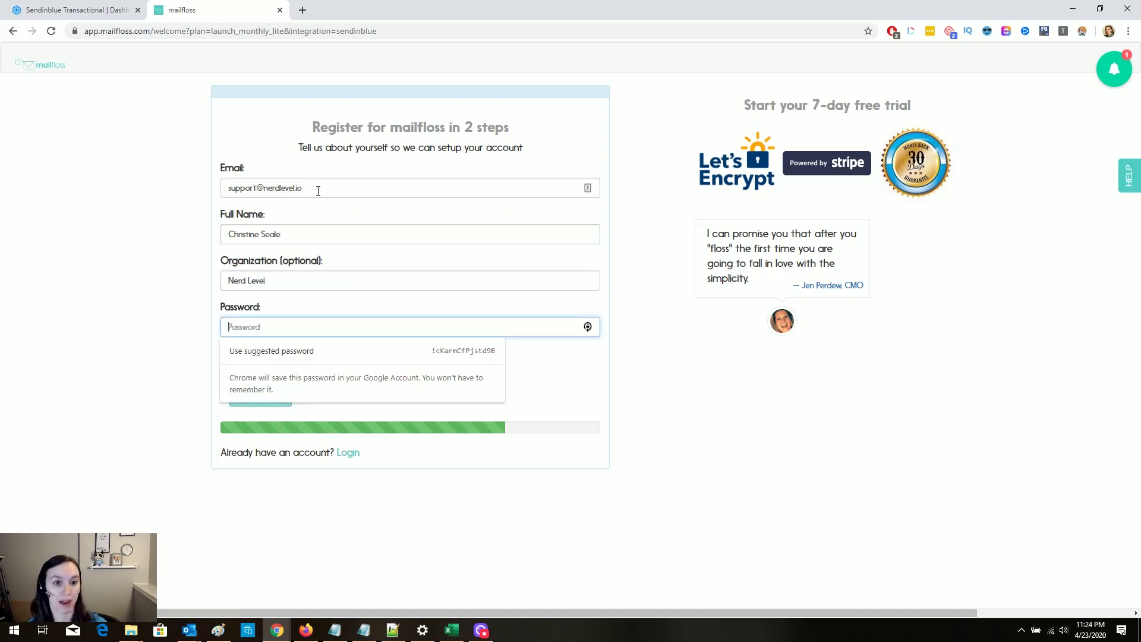
key("Return")
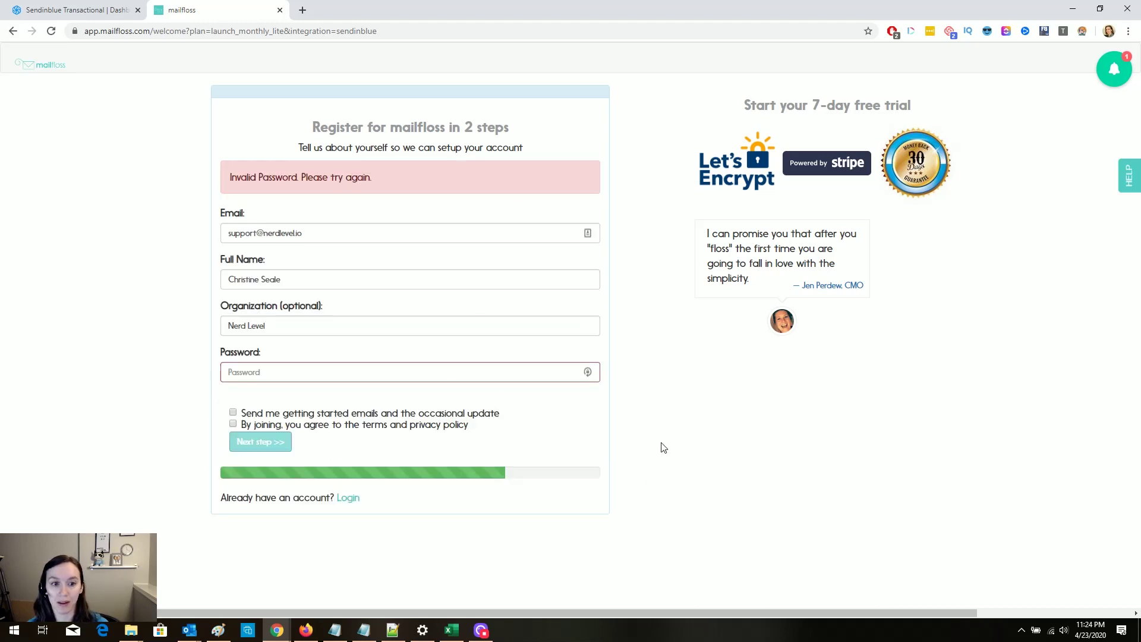
left_click(308, 371)
type("••••••••")
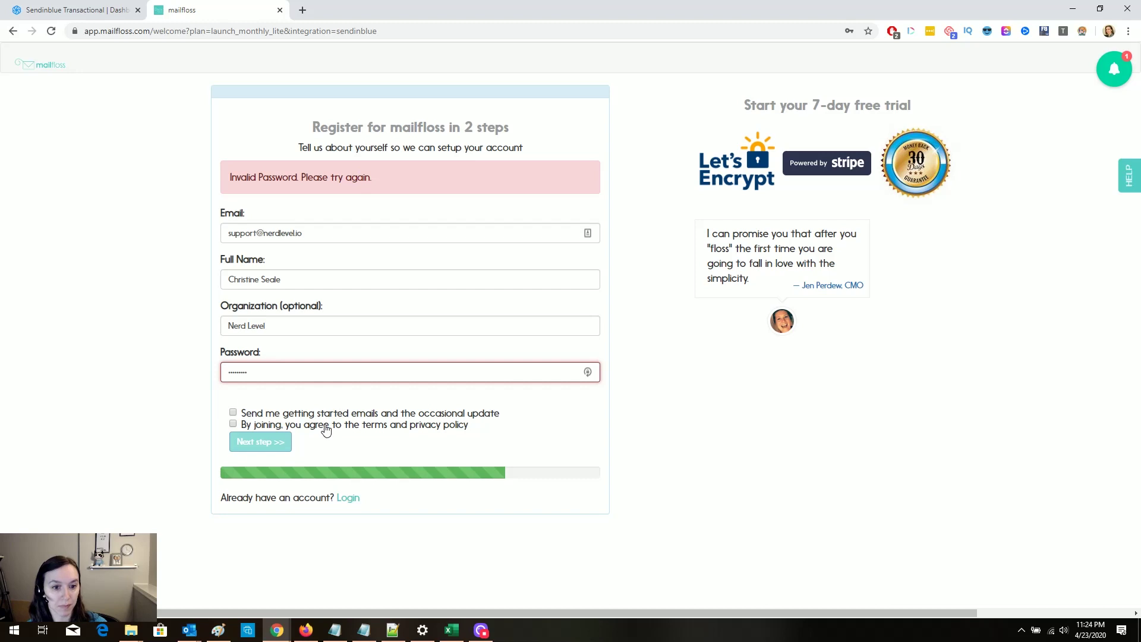
left_click(324, 425)
left_click(261, 381)
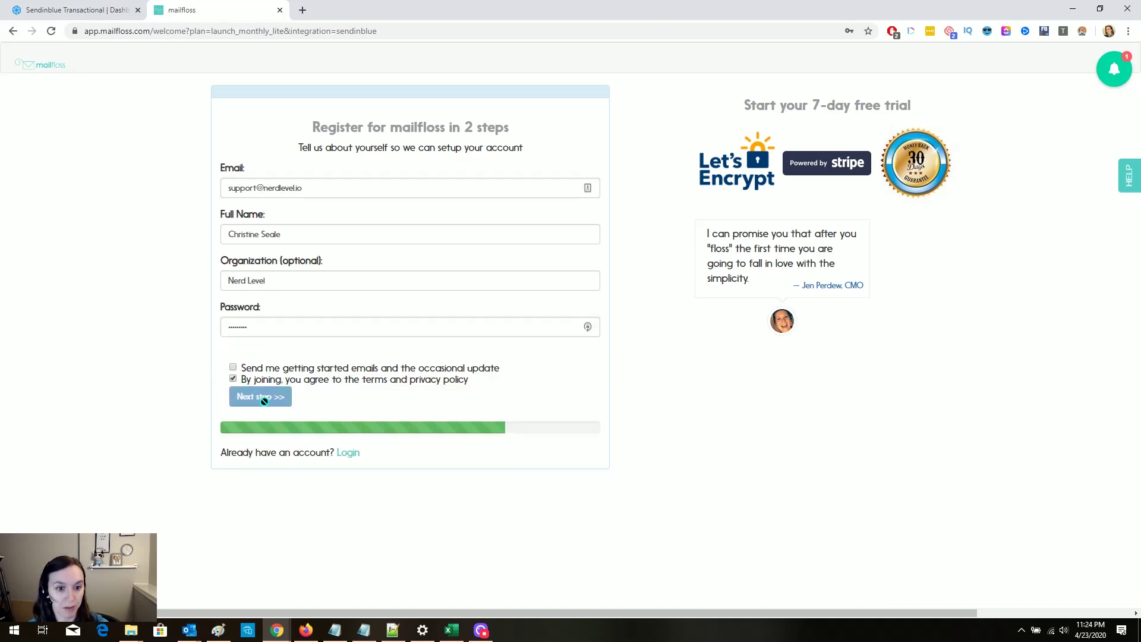
left_click(319, 369)
left_click(272, 393)
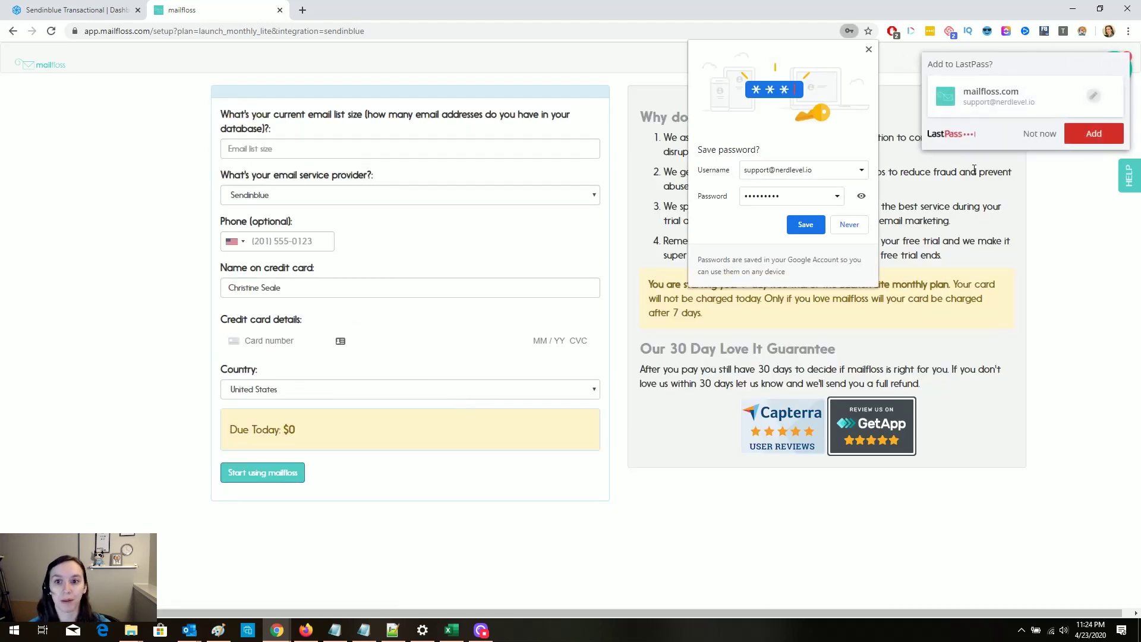
Step: Save the new password in the browser and enter an email list size of 10
left_click(1093, 133)
left_click(804, 220)
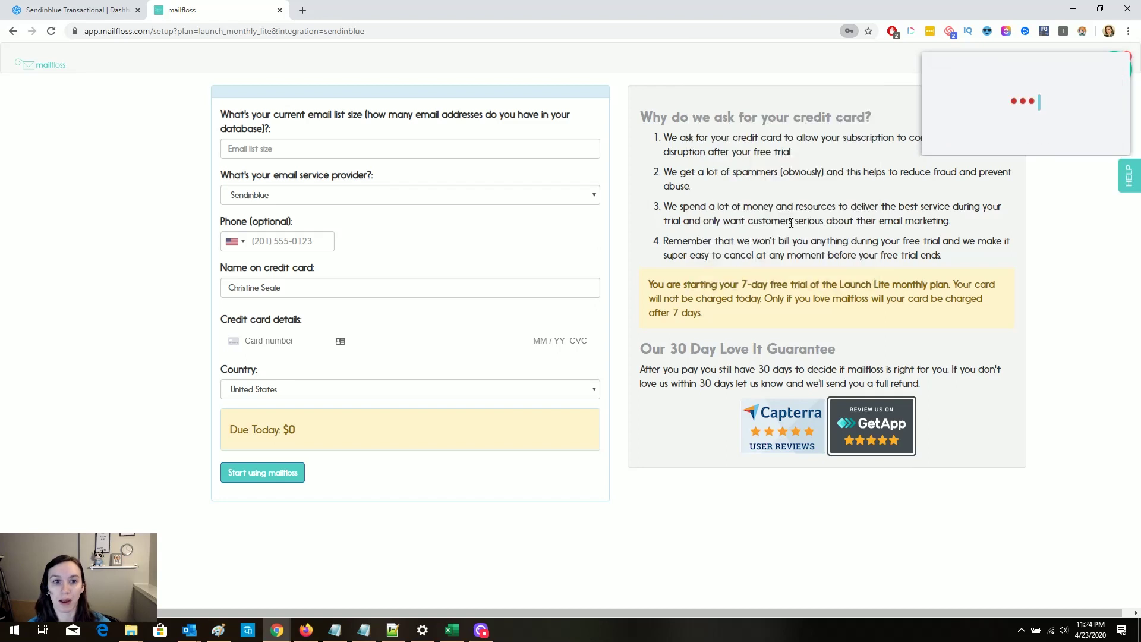
left_click(376, 148)
type("10")
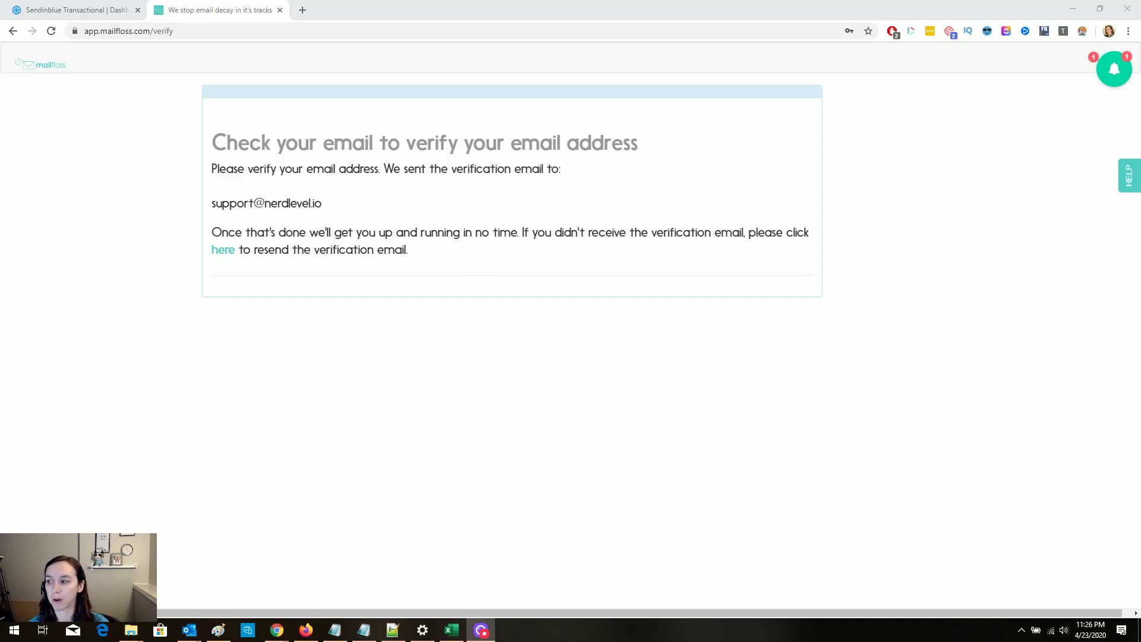
Step: Verify the account email via the pasted verification link, then choose Sendinblue as the provider
left_click(245, 31)
key("ctrl+v")
key("Return")
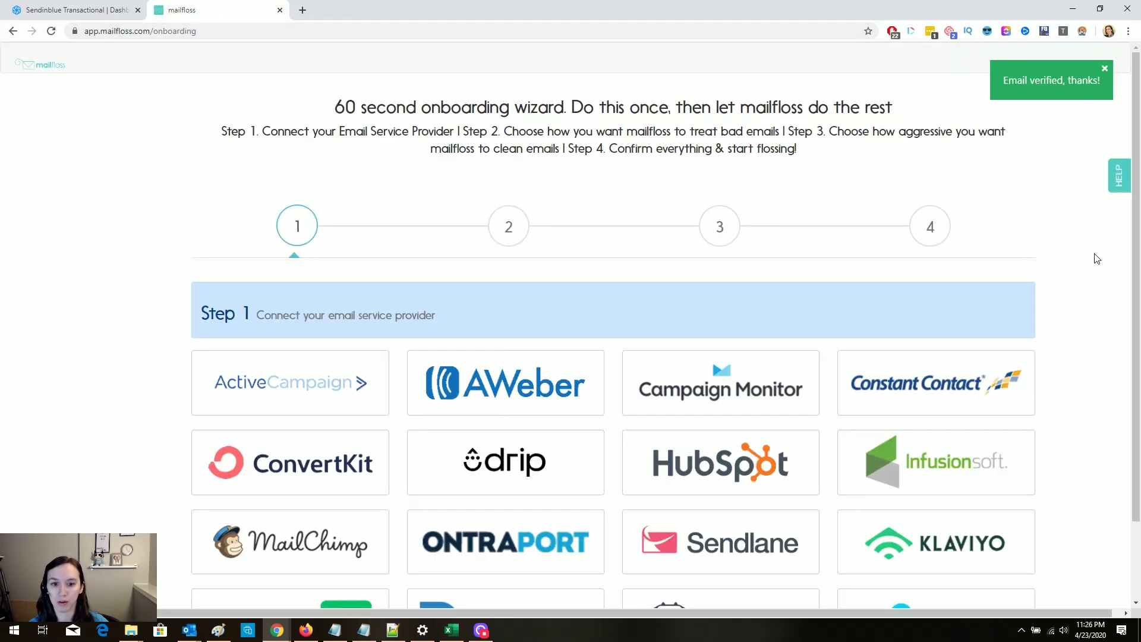
scroll(1095, 255, "down", 2)
left_click(505, 529)
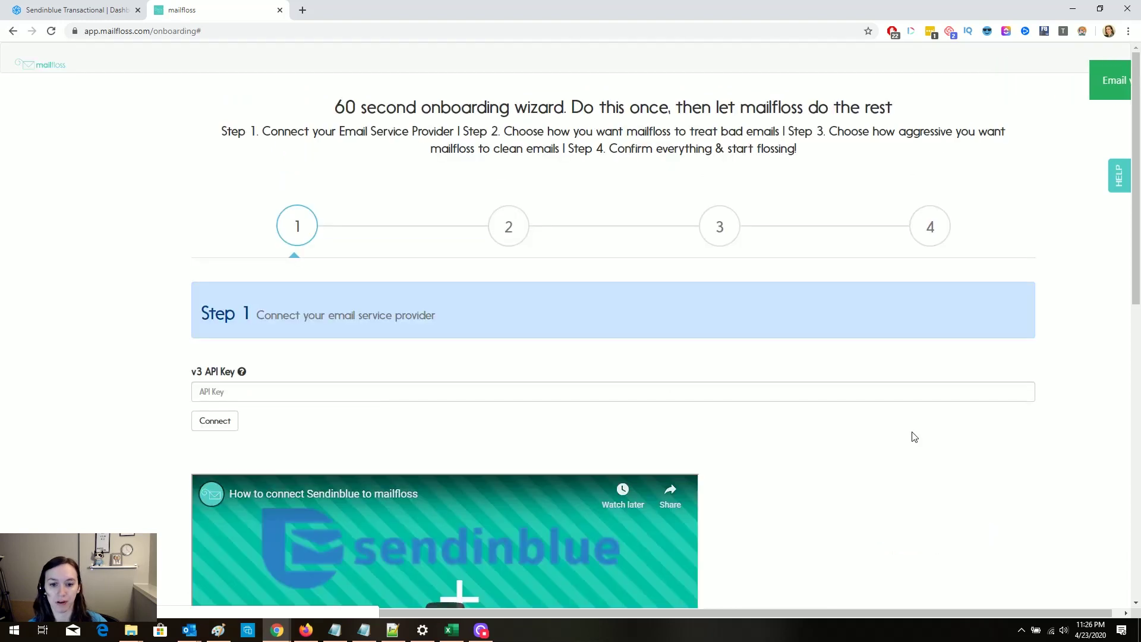
scroll(871, 288, "down", 1)
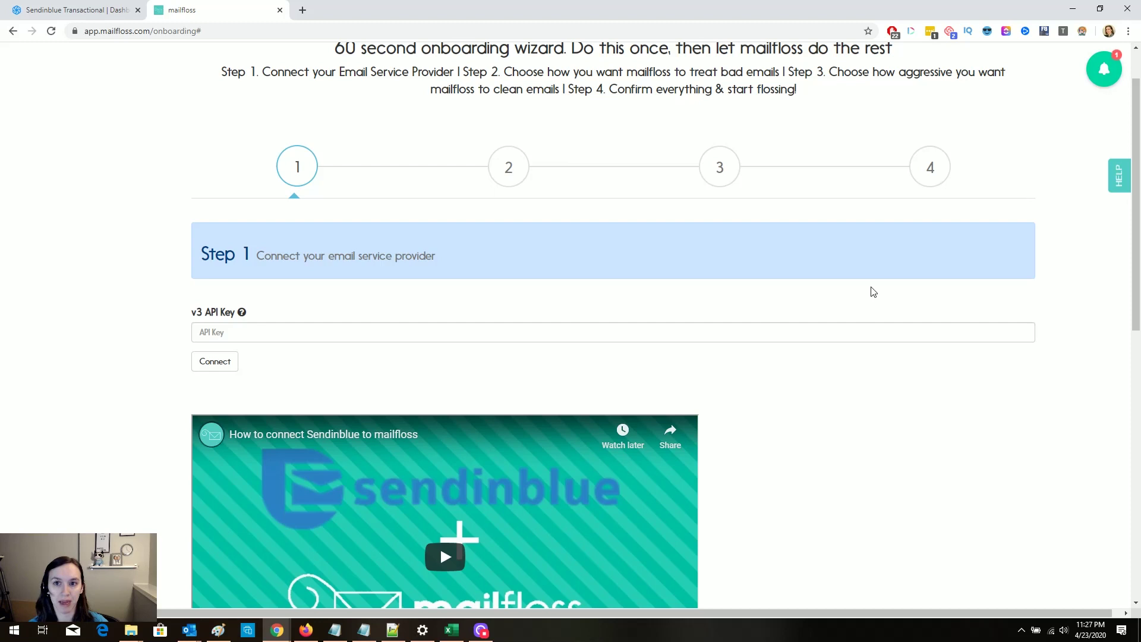
Step: Copy the first v3 API key from Sendinblue's SMTP & API page and return to mailfloss
left_click(113, 17)
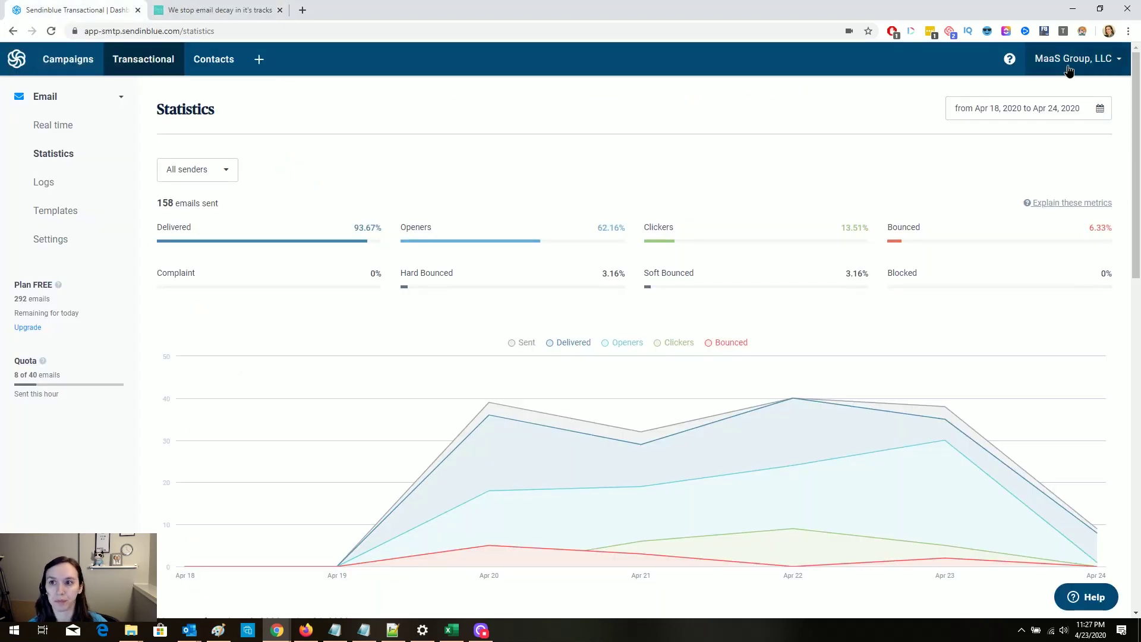
left_click(1066, 65)
left_click(1065, 197)
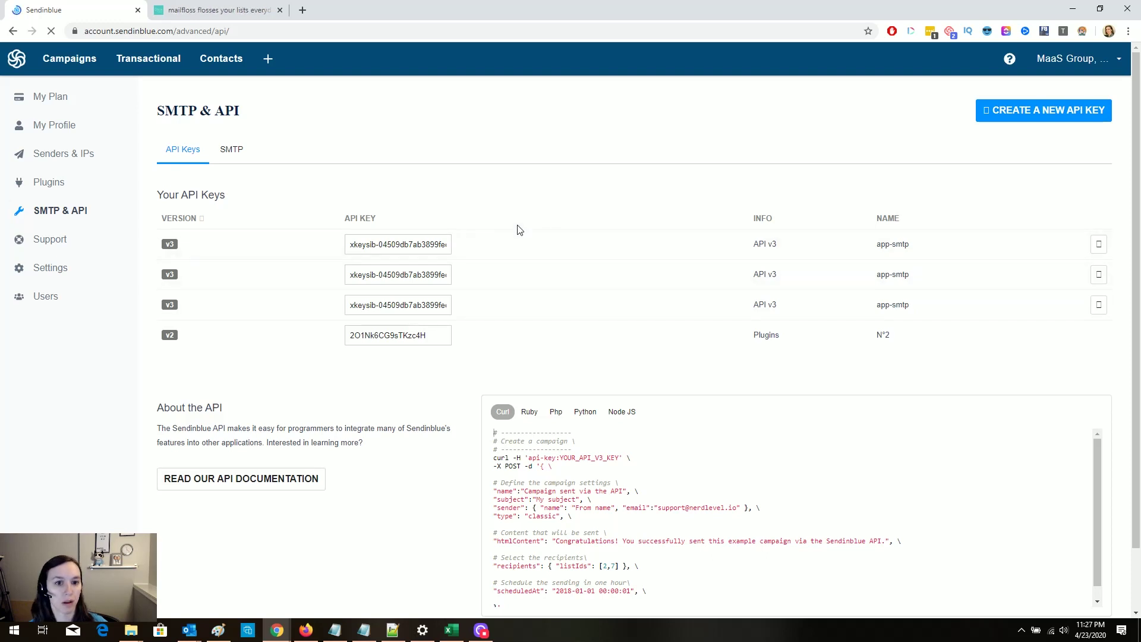
left_click(416, 244)
left_click(254, 9)
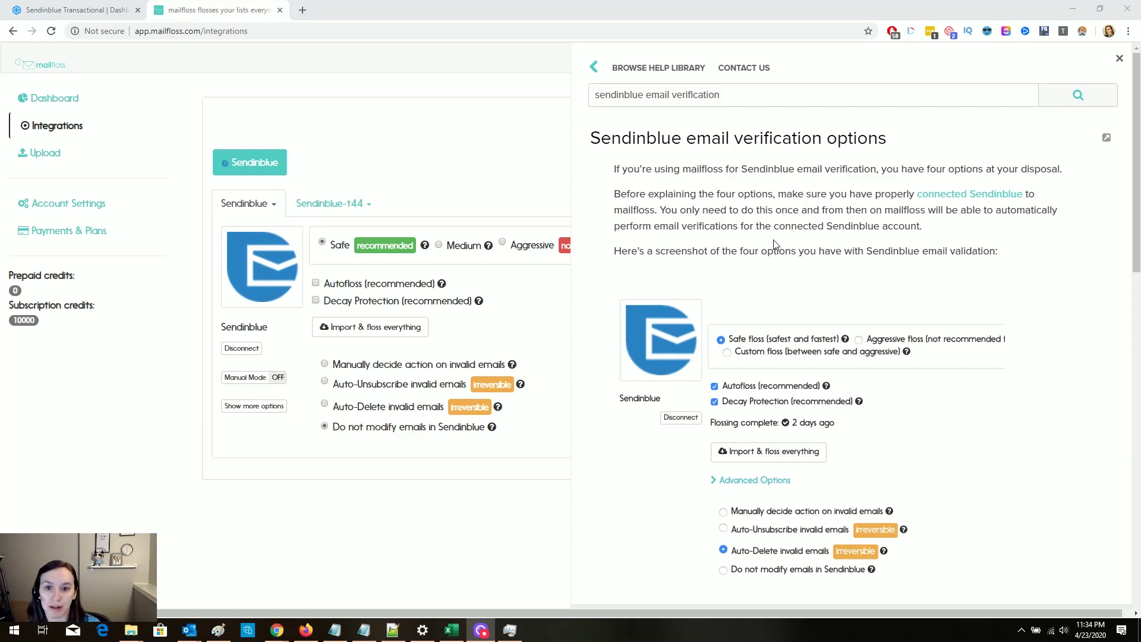
scroll(994, 313, "down", 2)
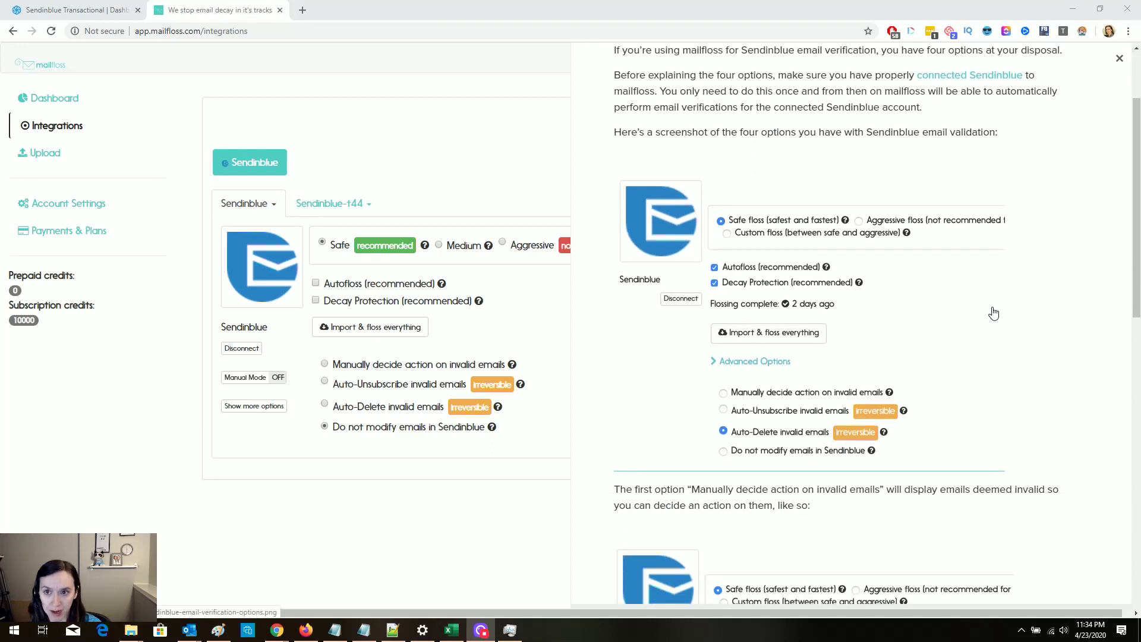
scroll(994, 313, "down", 1)
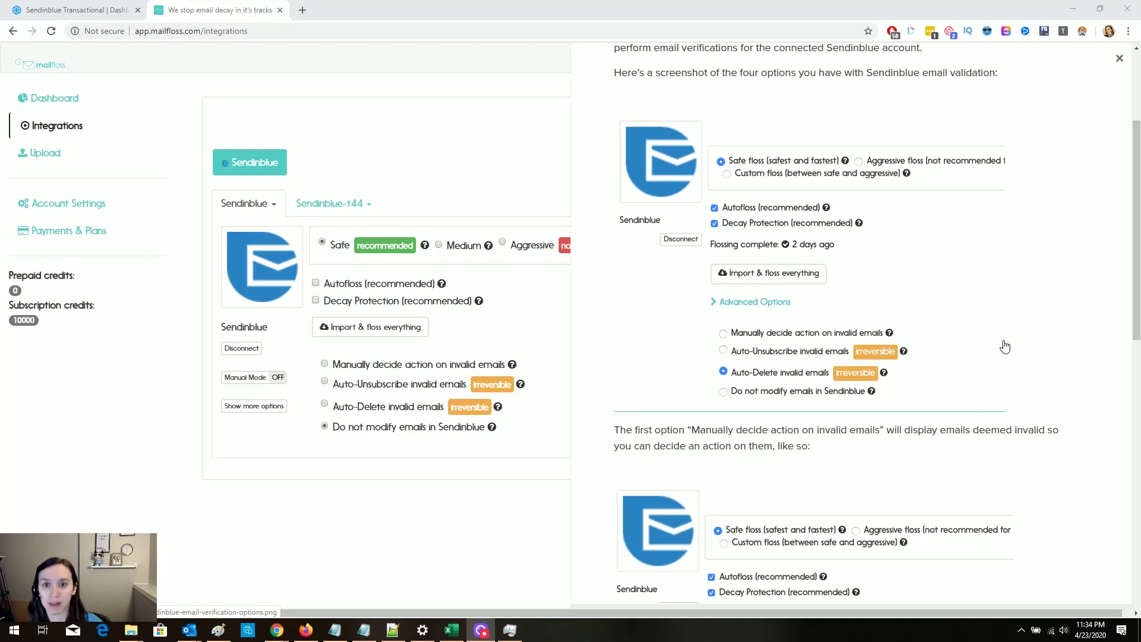
scroll(1006, 315, "down", 3)
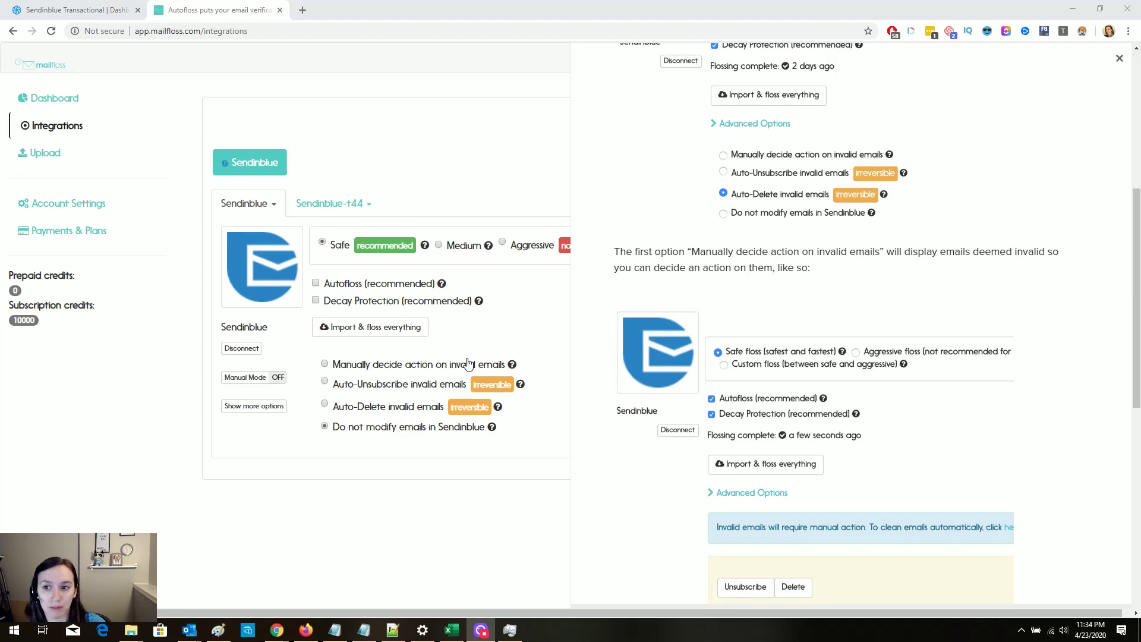
mouse_move(511, 366)
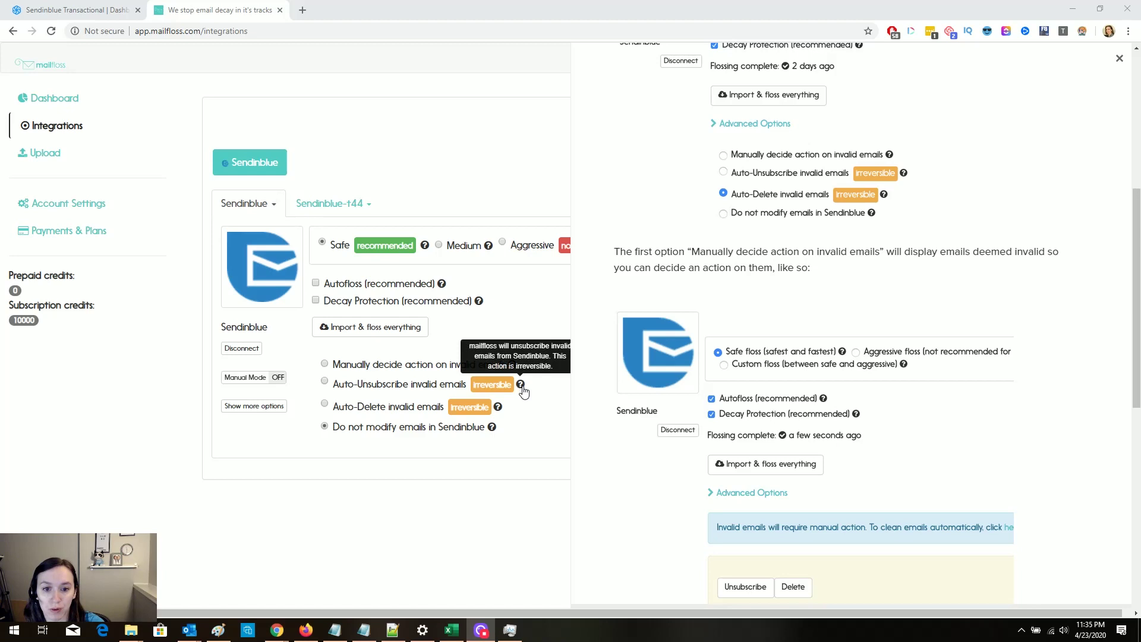
scroll(1067, 360, "up", 3)
scroll(1067, 360, "down", 6)
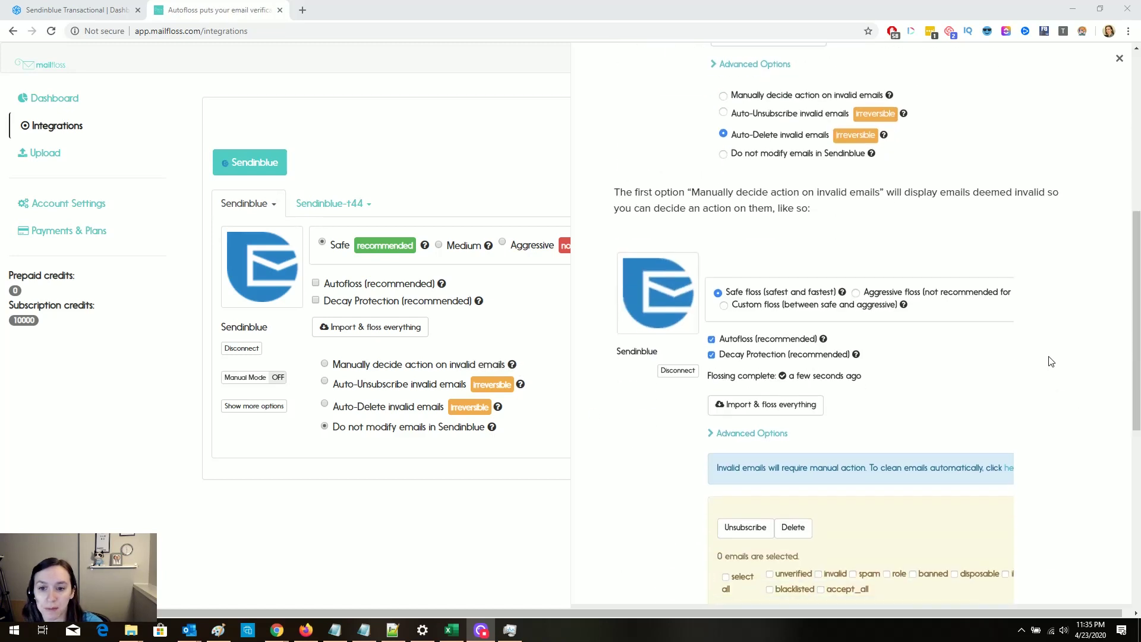
scroll(1050, 361, "down", 3)
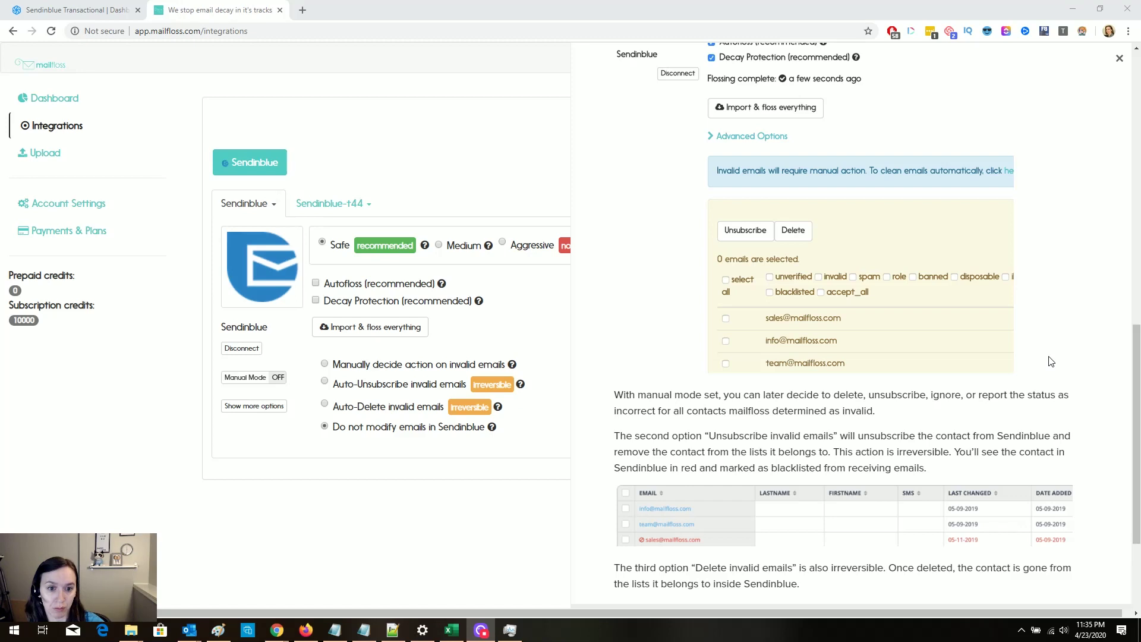
scroll(1050, 361, "down", 1)
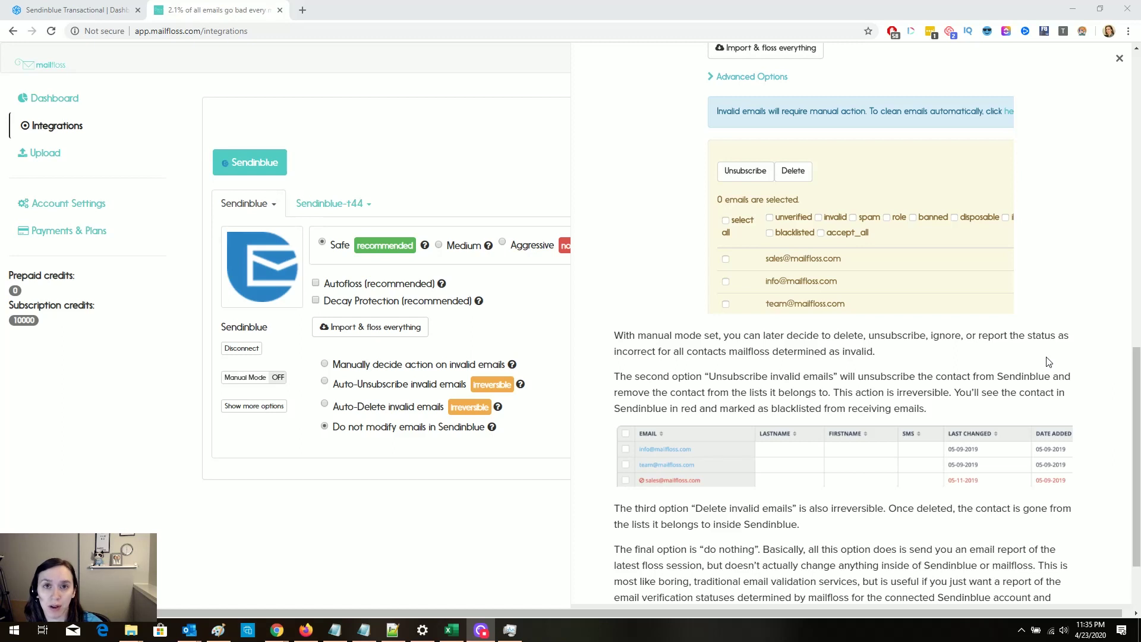
scroll(1042, 371, "down", 1)
scroll(1043, 371, "down", 2)
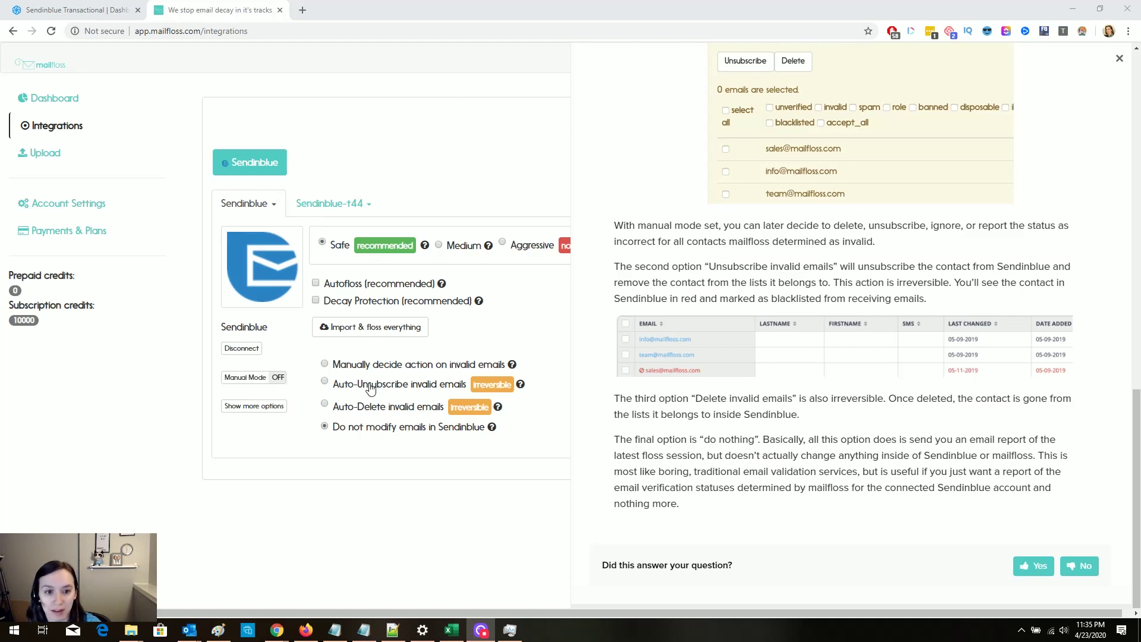
Step: Switch the Sendinblue integration to Auto-Unsubscribe invalid emails, acknowledging it is irreversible
left_click(394, 386)
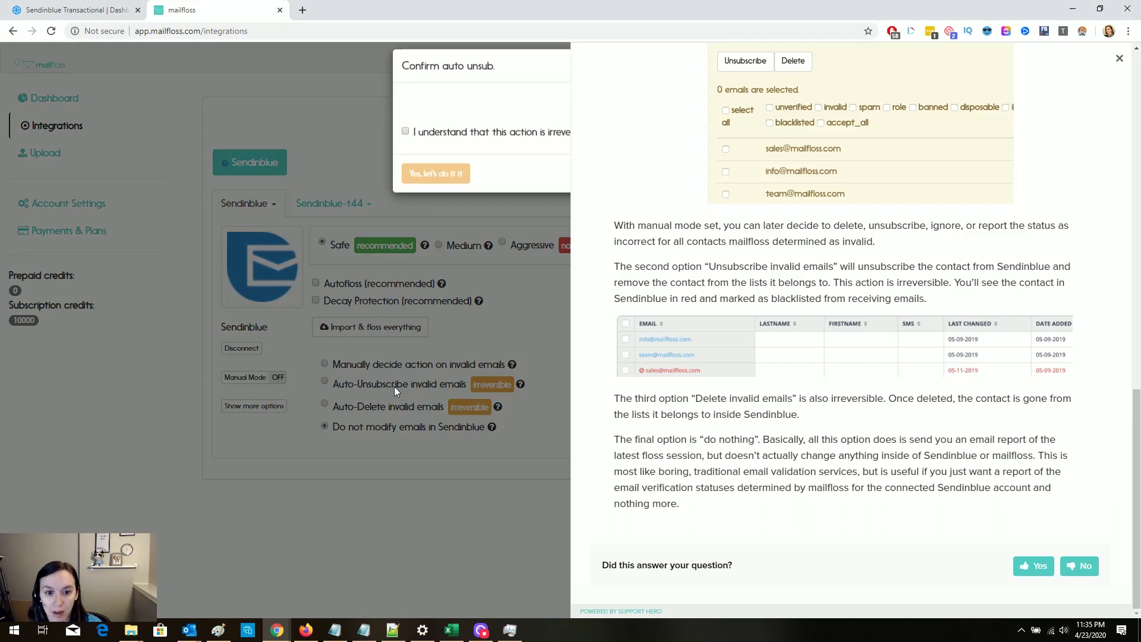
left_click(495, 145)
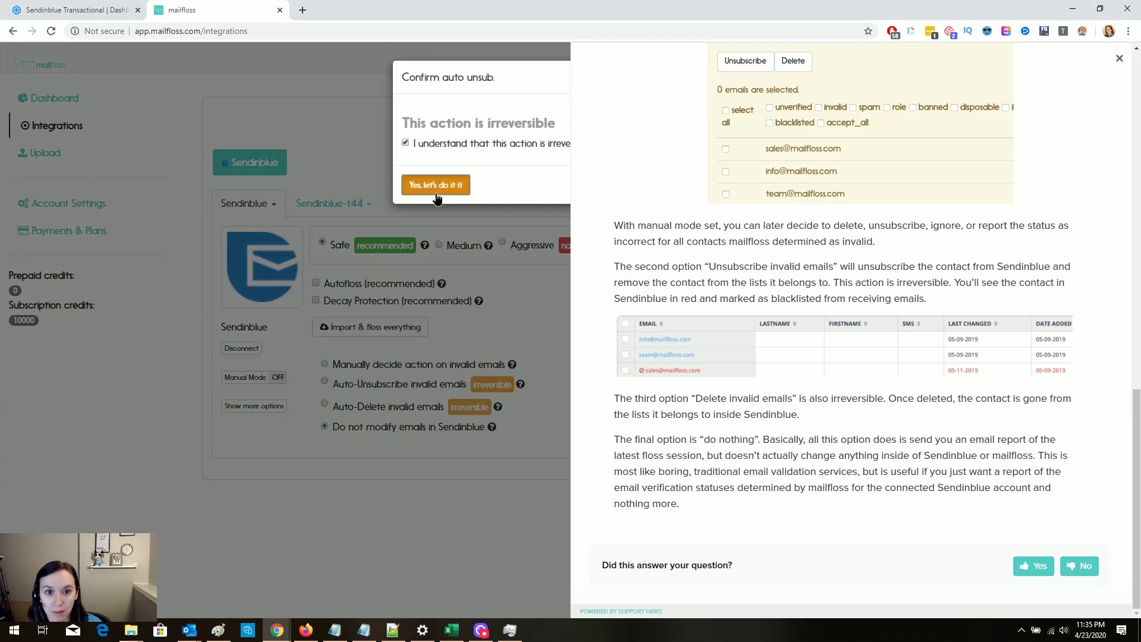
left_click(435, 185)
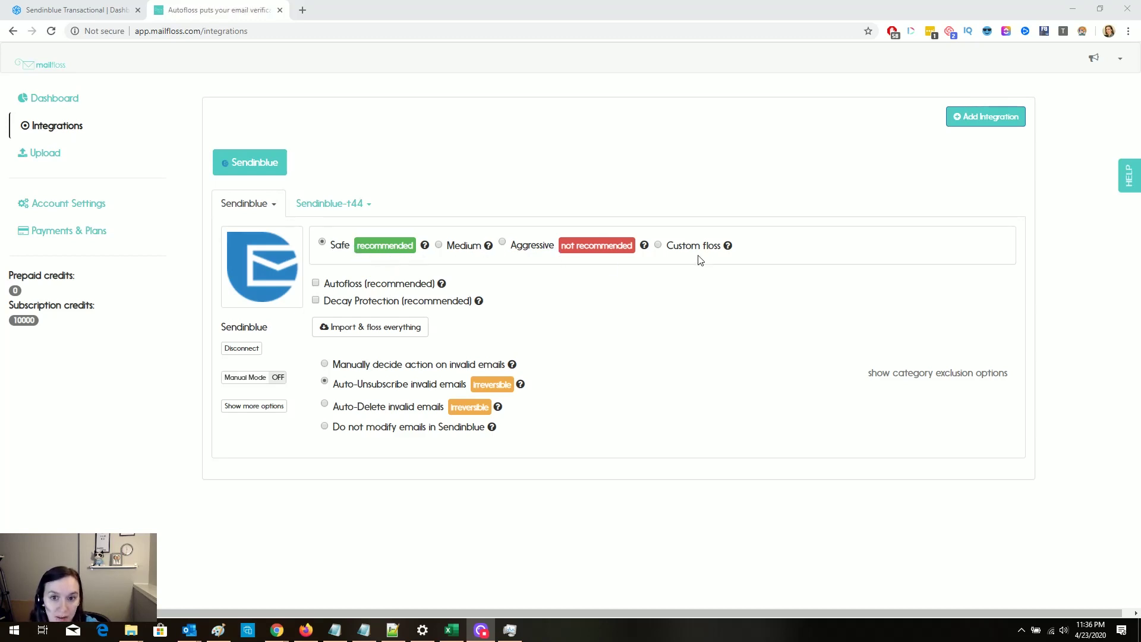
Step: Tick 'Autofloss (recommended)' on the Sendinblue integration for nightly list cleaning
mouse_move(425, 250)
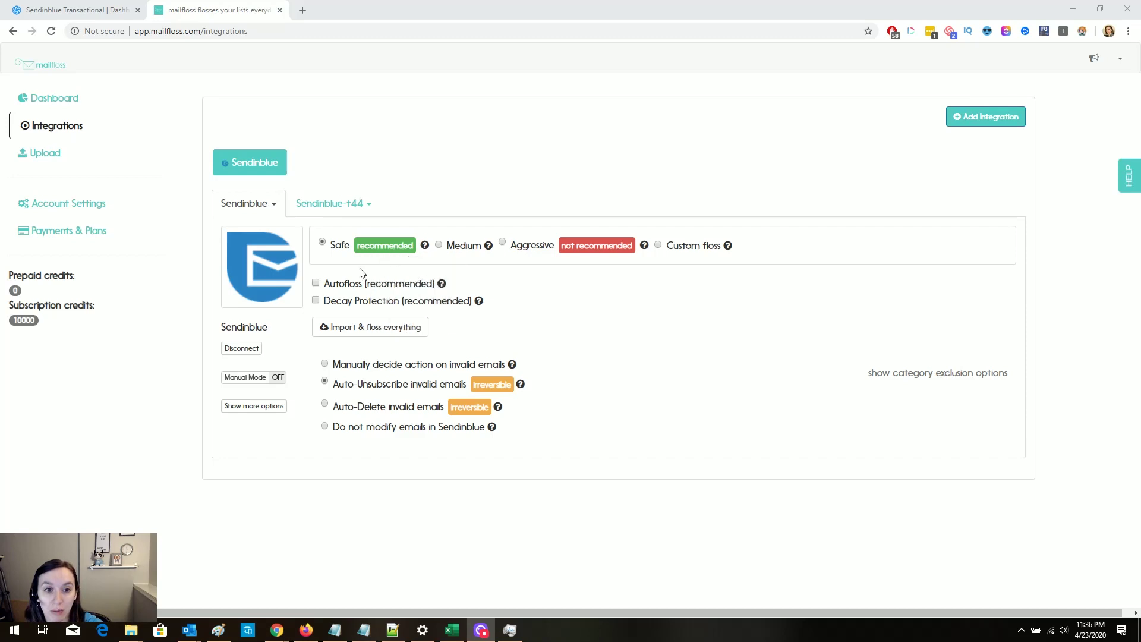
mouse_move(442, 285)
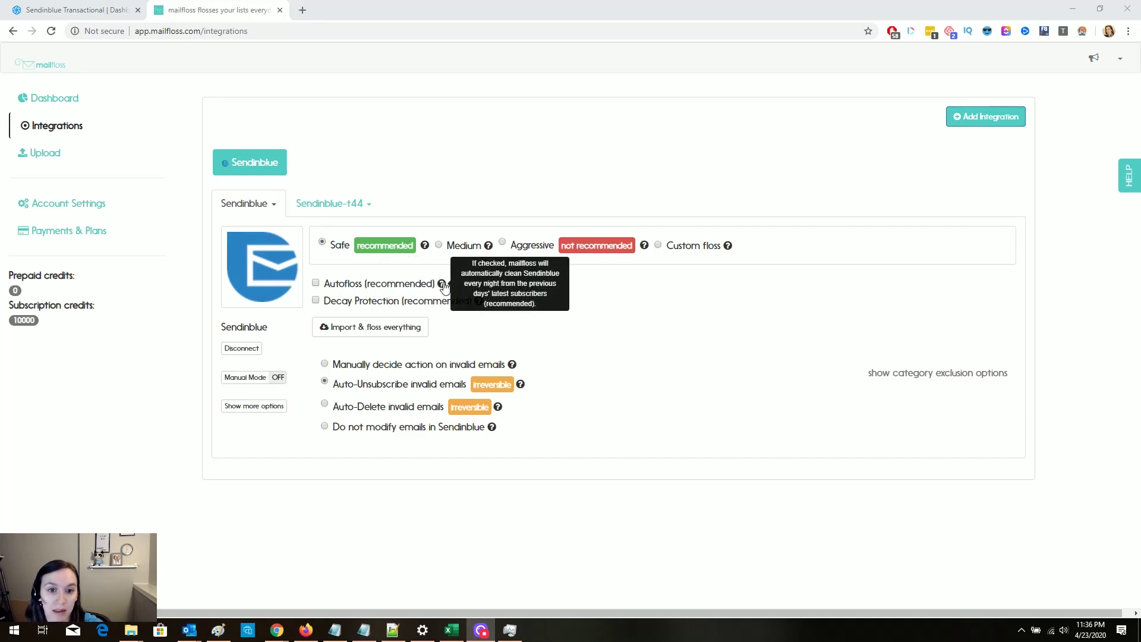
left_click(386, 285)
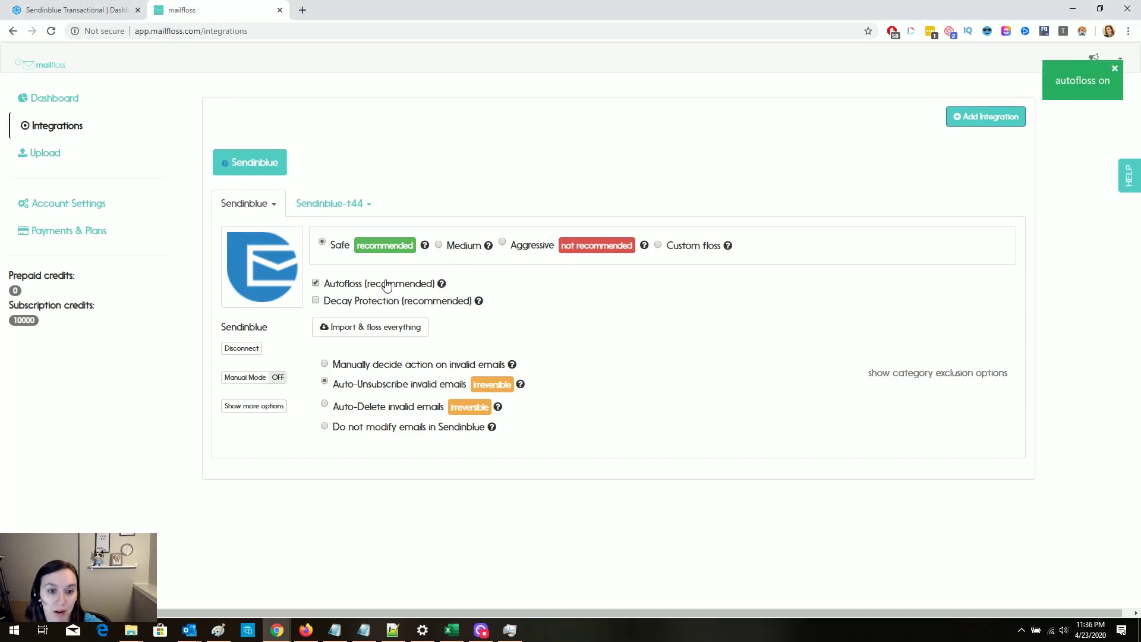
mouse_move(479, 303)
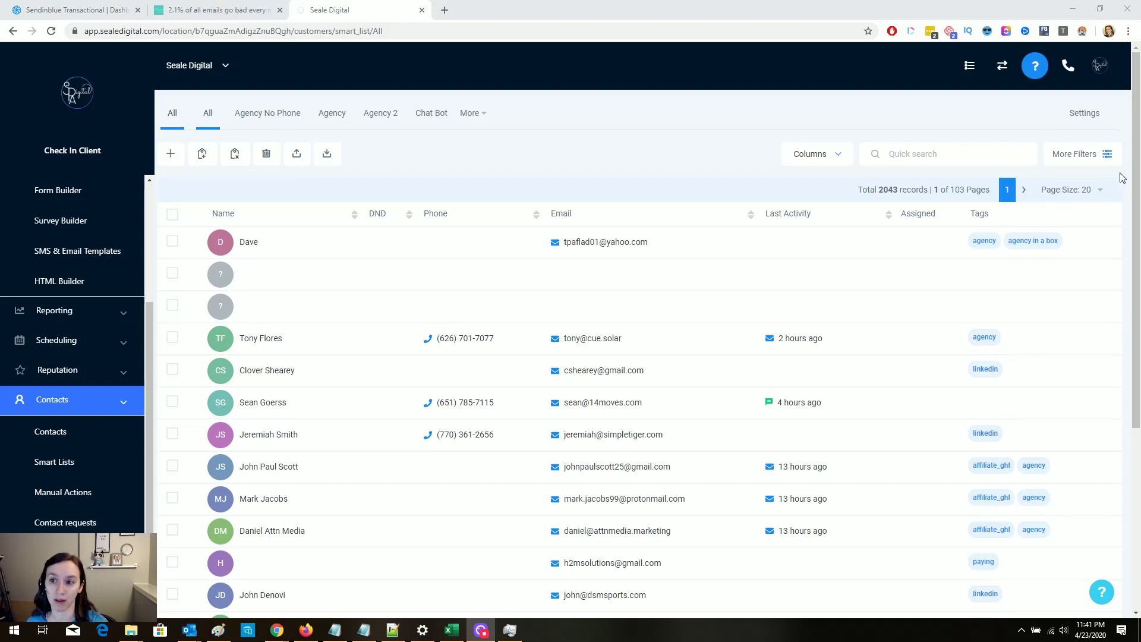
Step: Filter contacts to Phone 'is empty', dismissing the New Smart List prompt
left_click(1074, 154)
left_click(1011, 217)
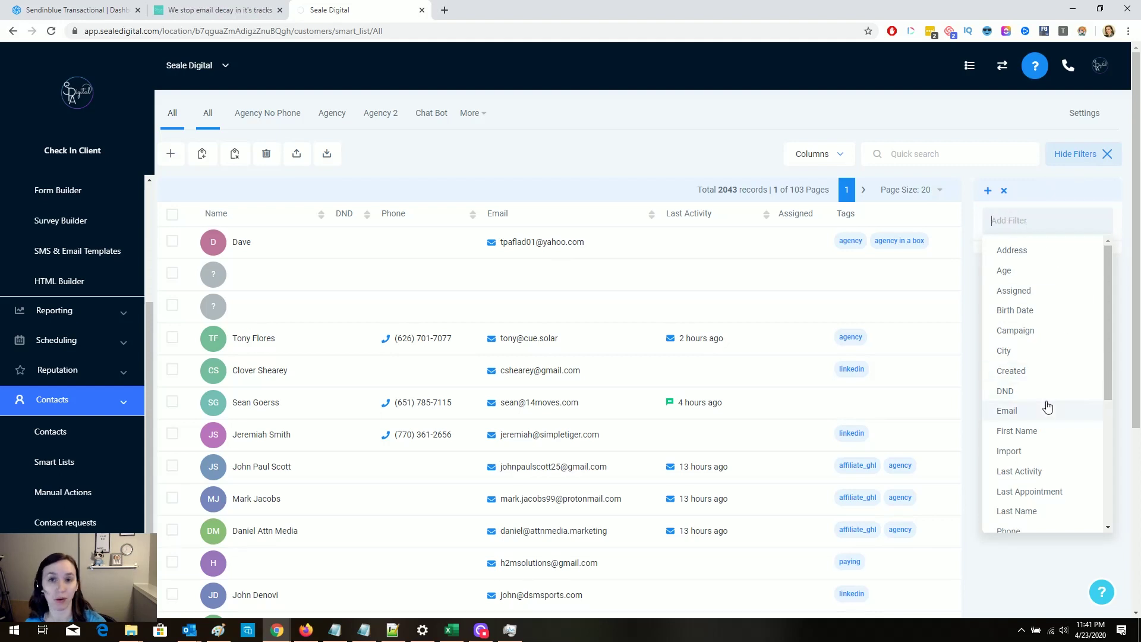
scroll(1046, 407, "down", 4)
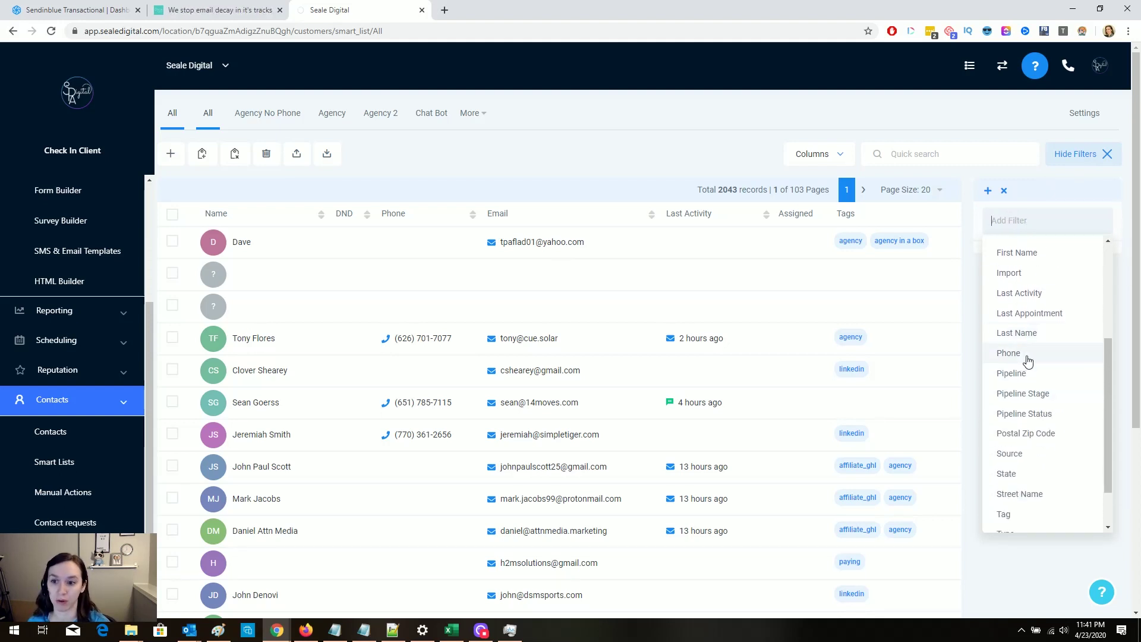
left_click(1025, 355)
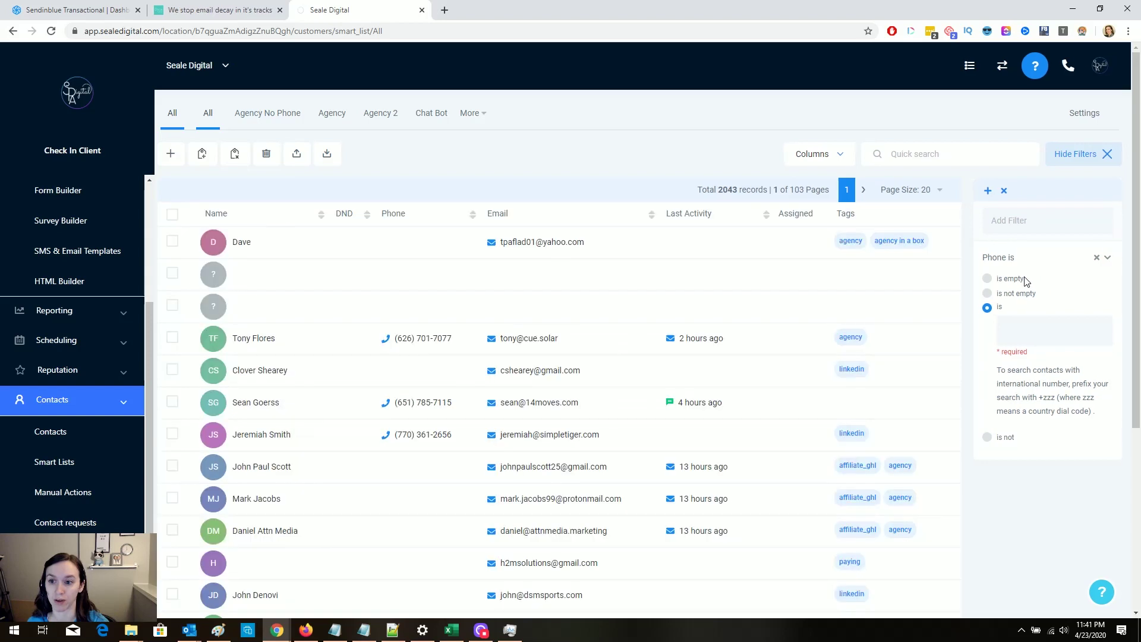
left_click(988, 278)
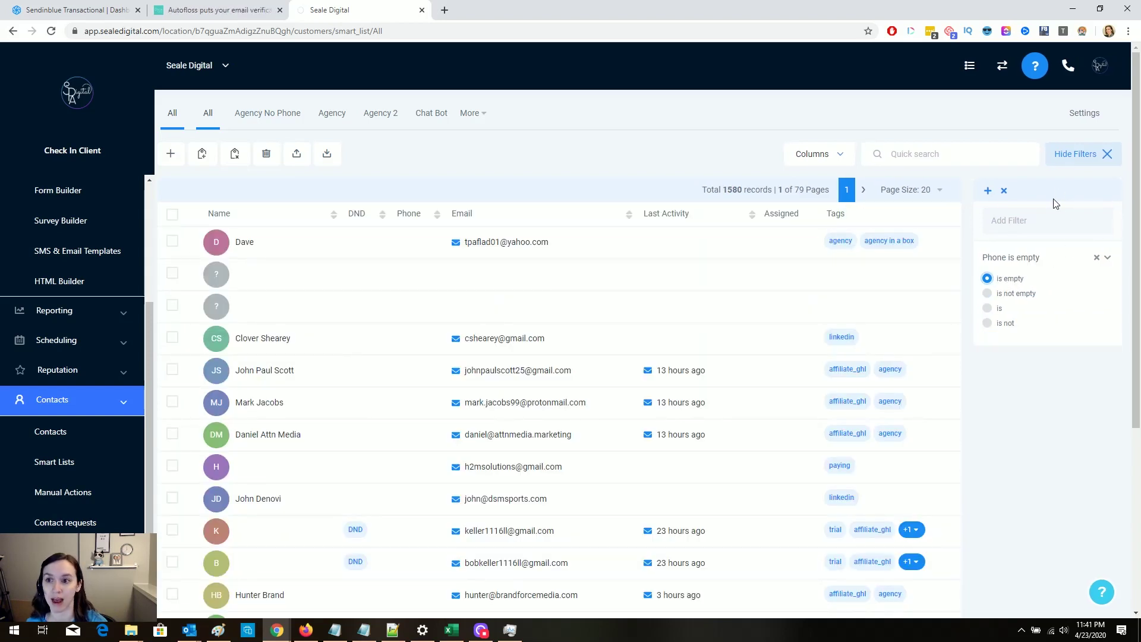
left_click(987, 190)
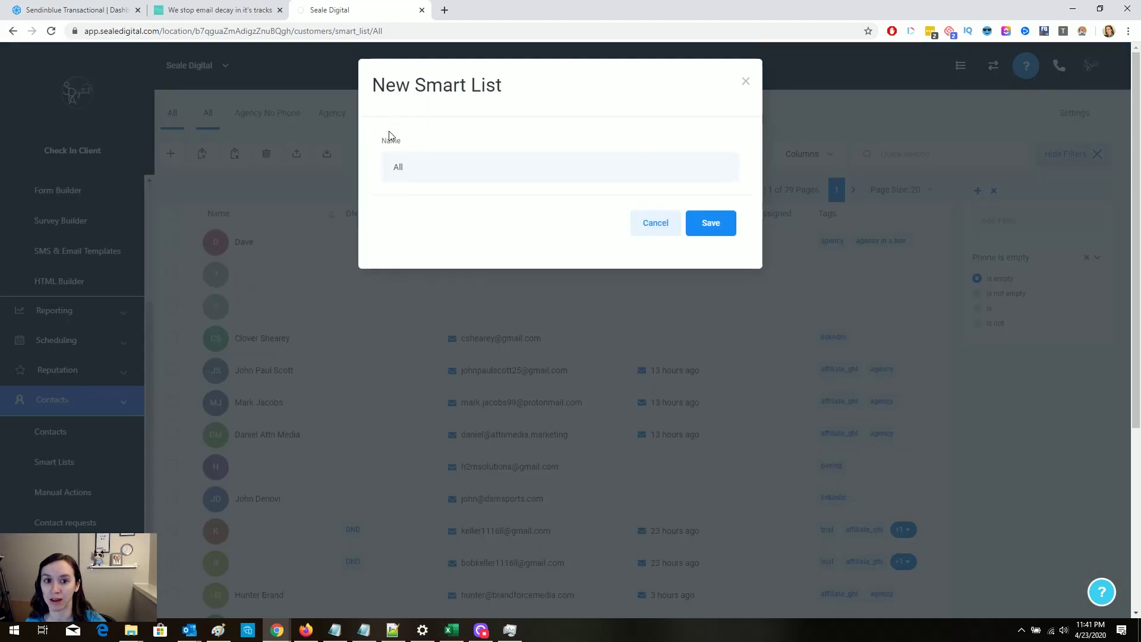
left_click(638, 230)
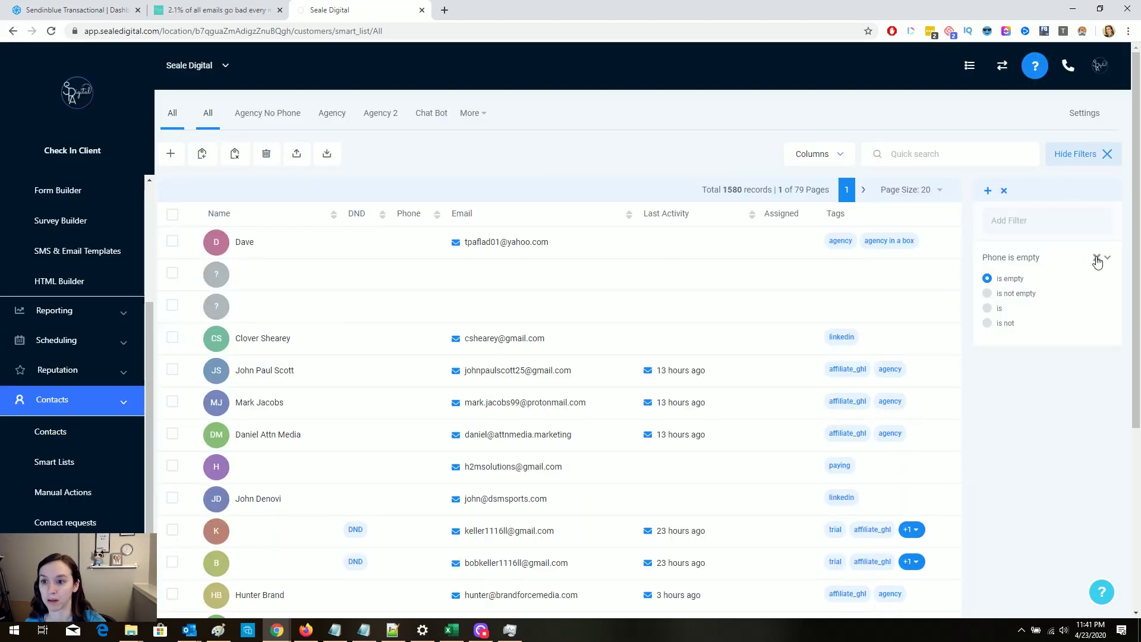
Step: Add Email 'is empty' and First Name 'is empty' filters, cancelling the smart-list save
left_click(1020, 221)
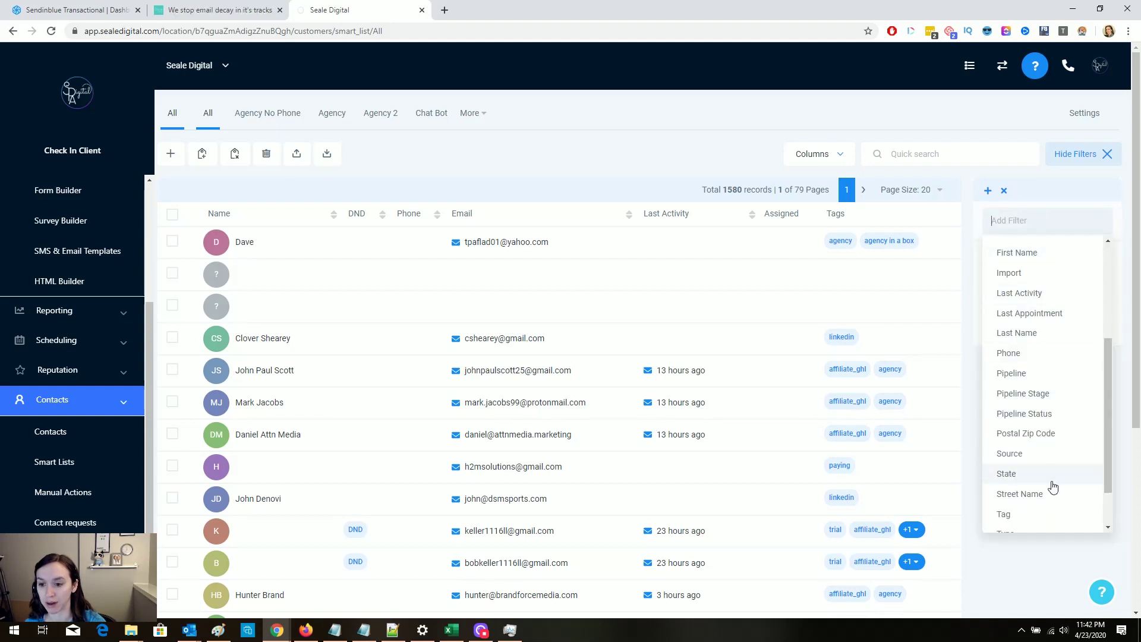
scroll(1047, 455, "down", 2)
scroll(1045, 453, "up", 6)
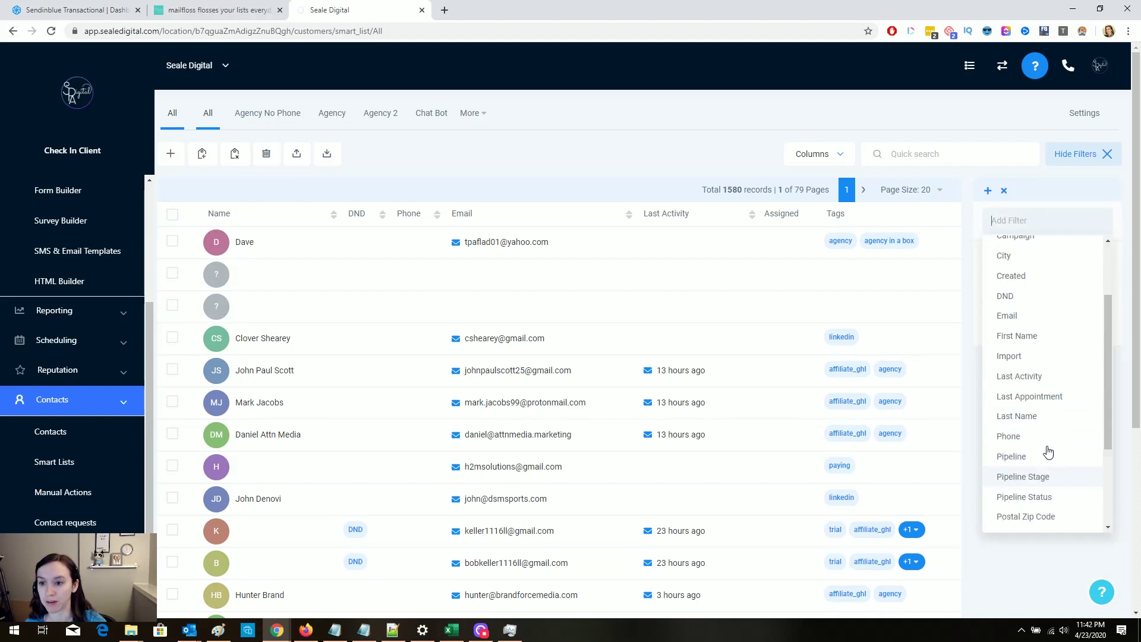
left_click(1028, 408)
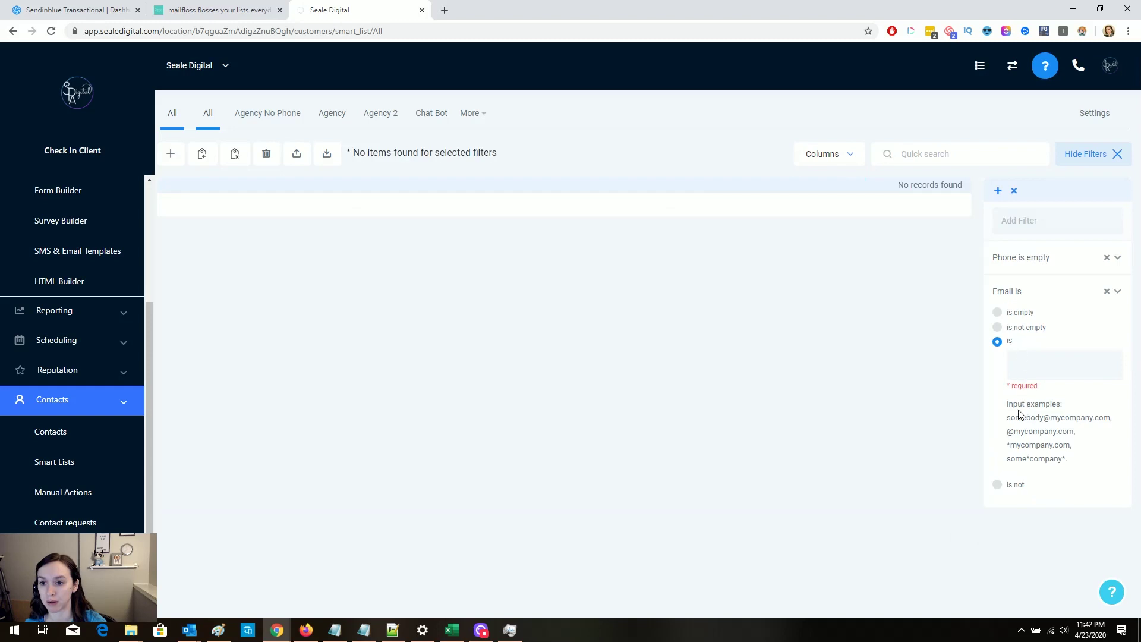
left_click(1018, 313)
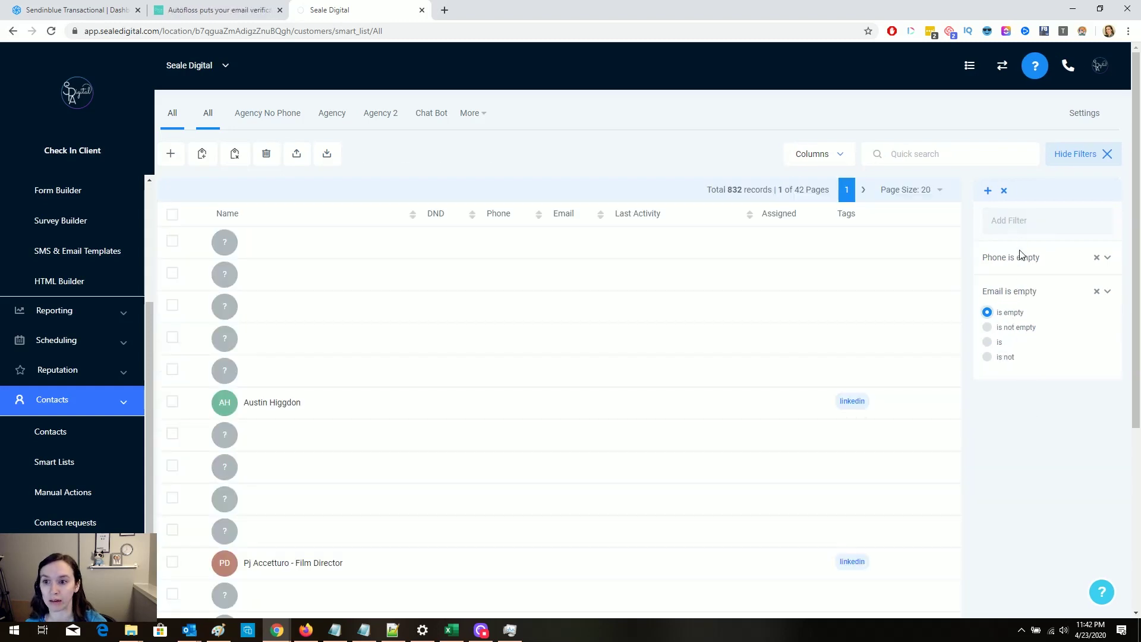
left_click(988, 192)
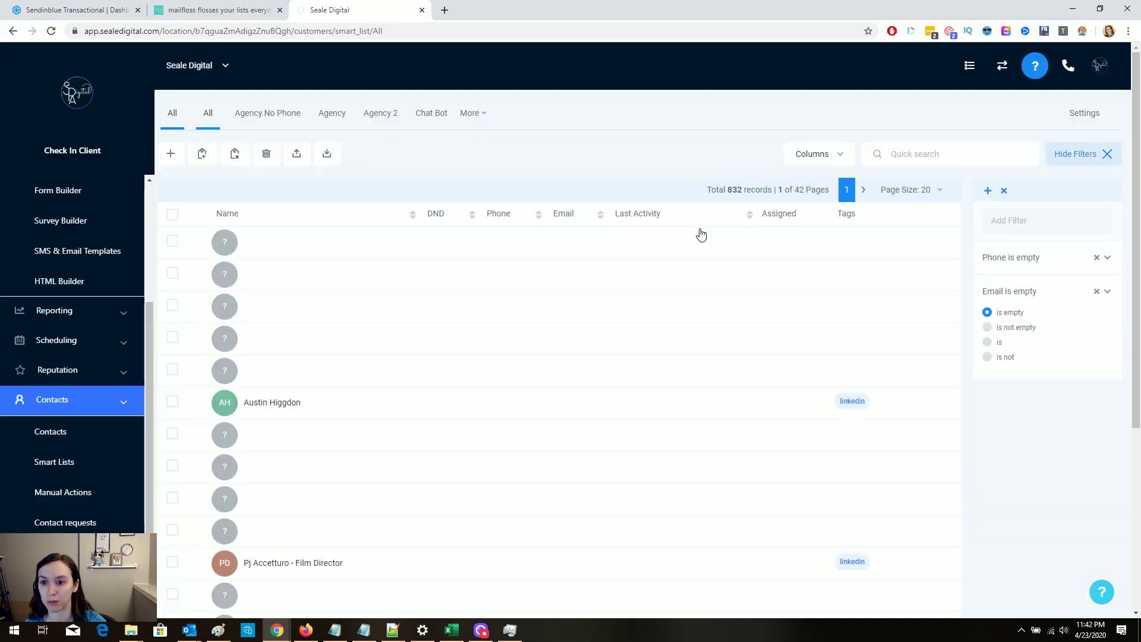
left_click(654, 224)
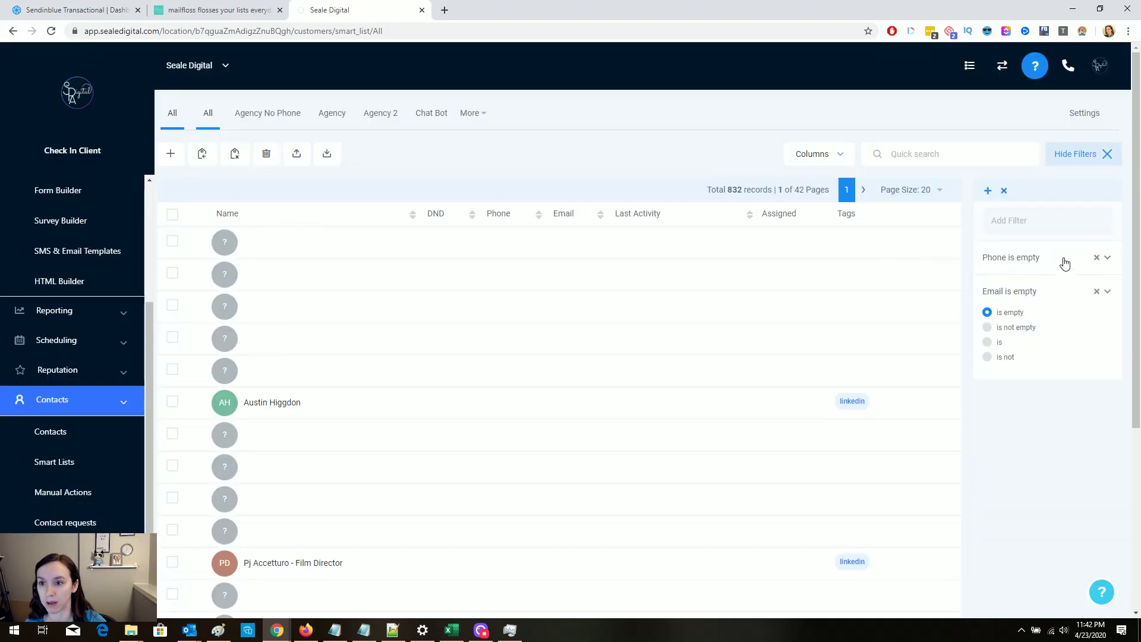
left_click(1049, 221)
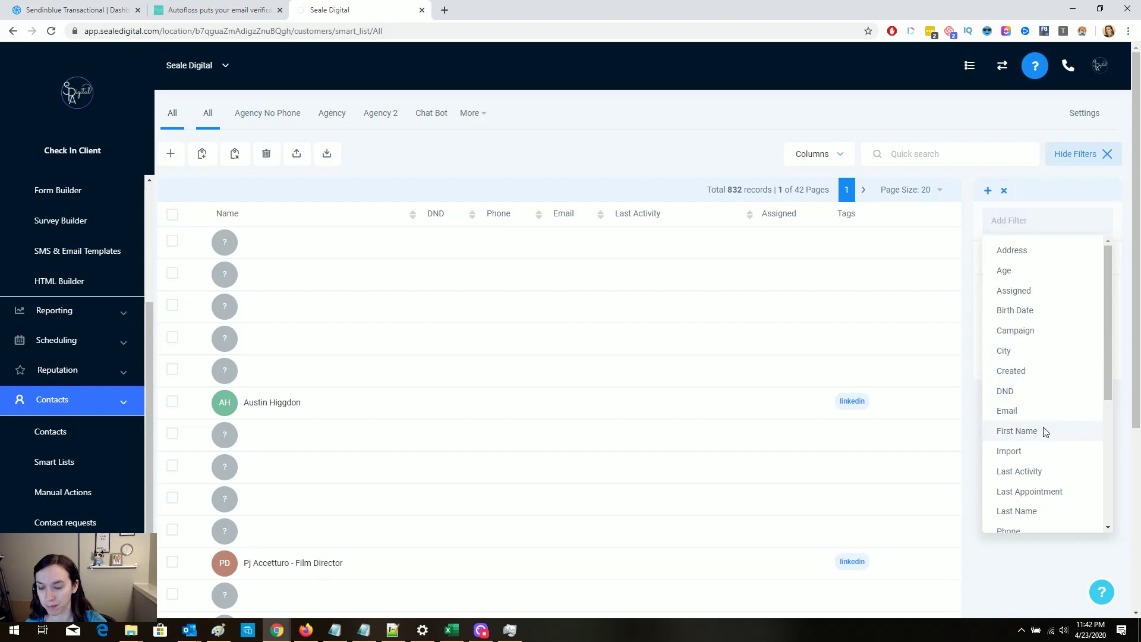
left_click(1041, 430)
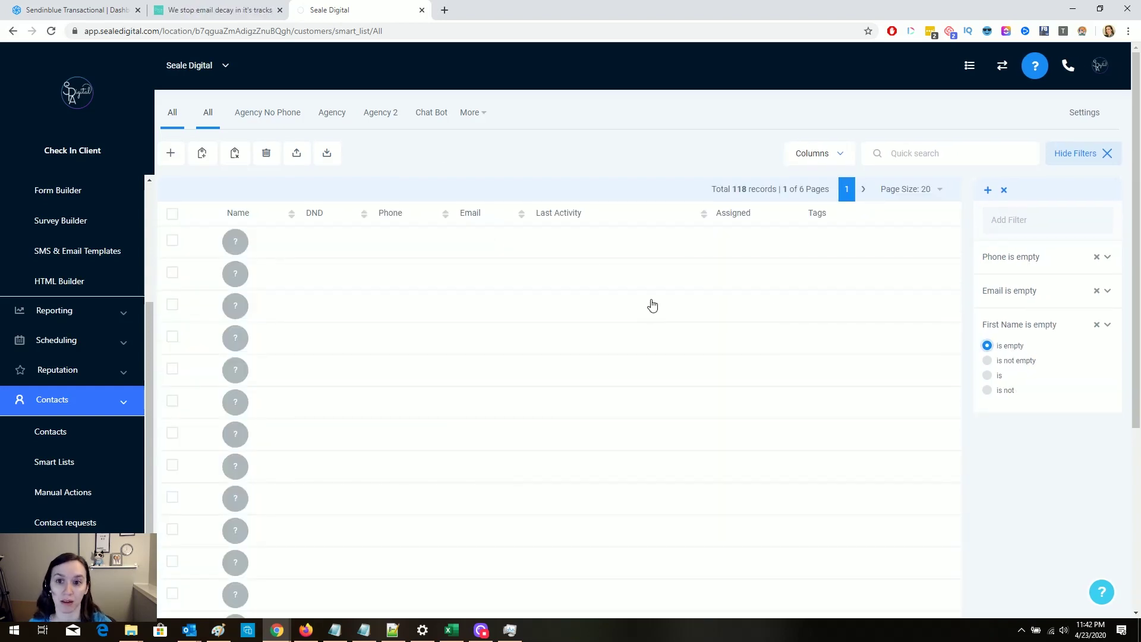
Step: Page through the filtered contacts and set the page size to 100
scroll(652, 306, "down", 5)
scroll(743, 252, "up", 5)
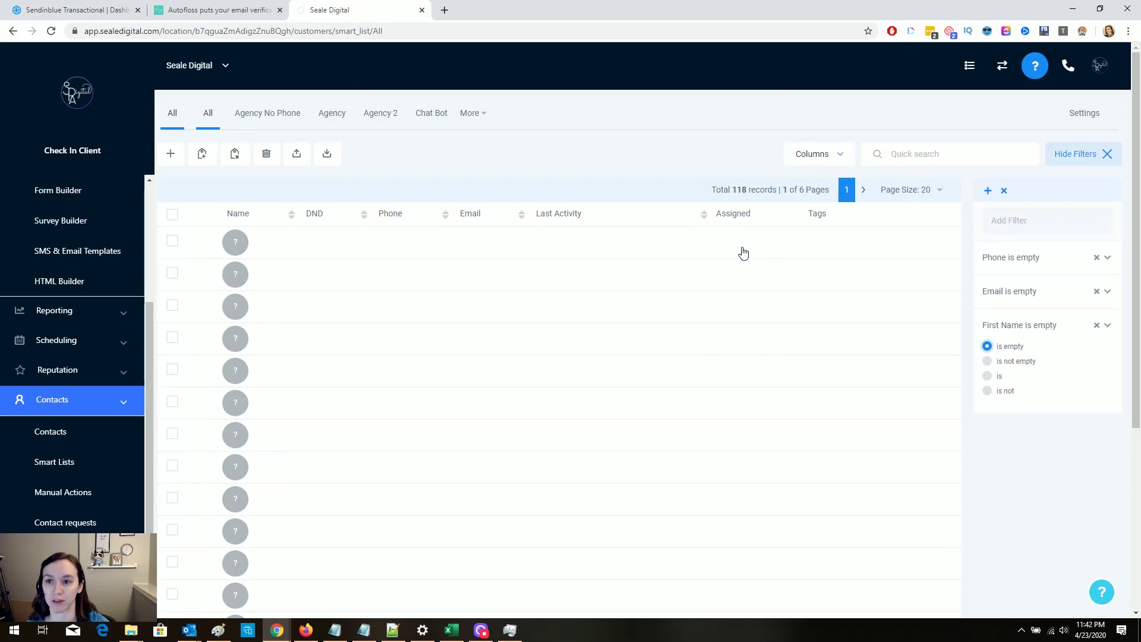
left_click(864, 190)
left_click(864, 190)
left_click(864, 190)
left_click(864, 191)
left_click(865, 190)
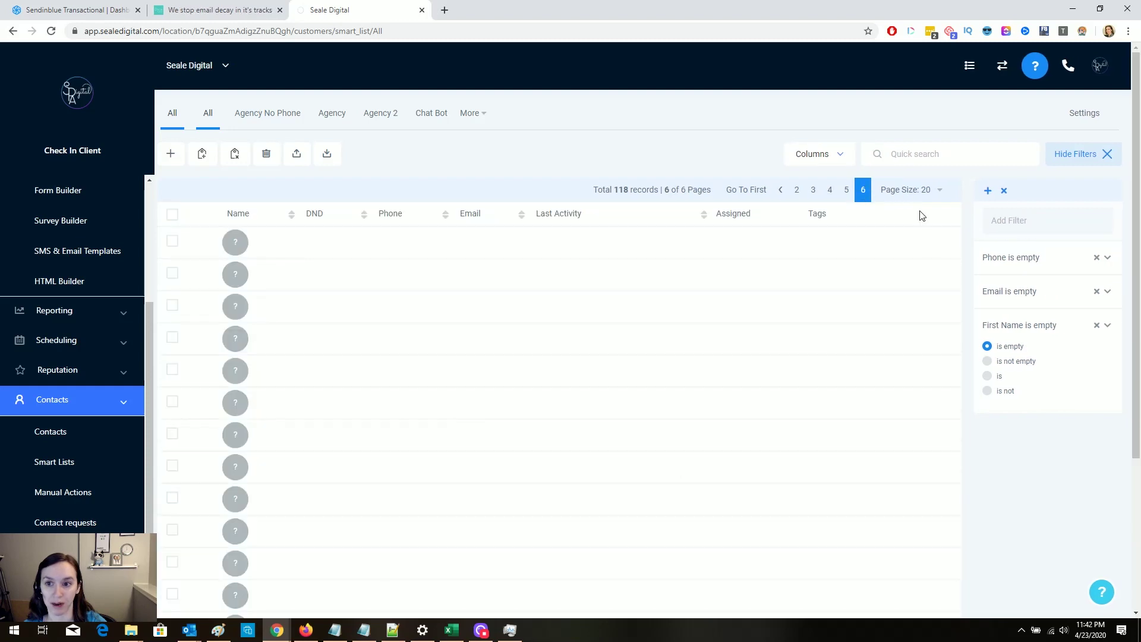
left_click(939, 190)
left_click(926, 247)
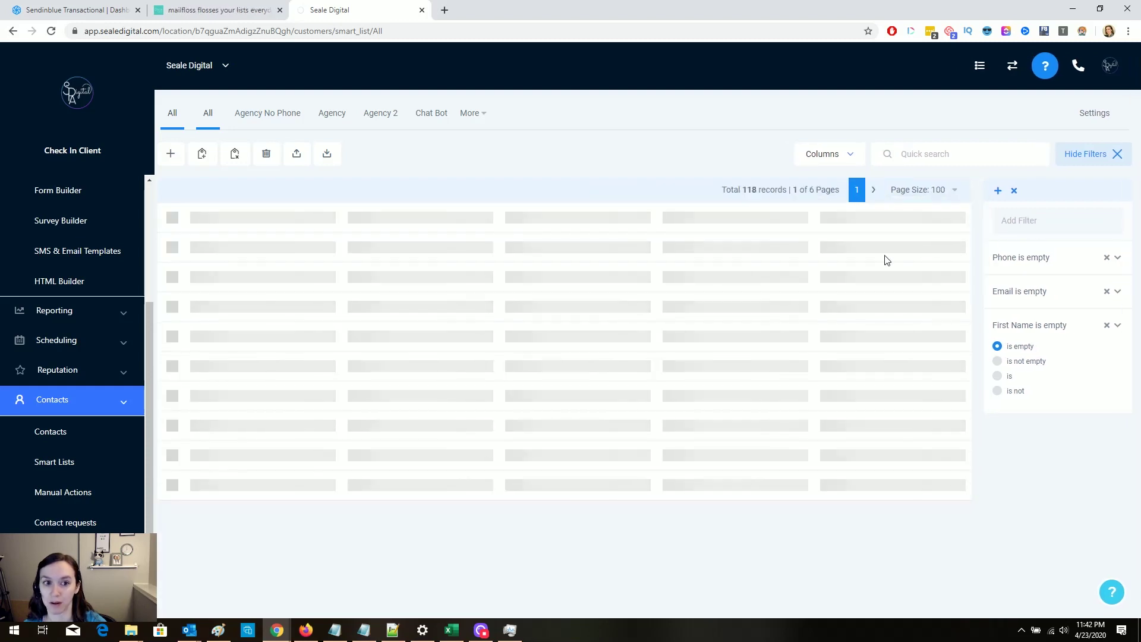
scroll(820, 287, "down", 20)
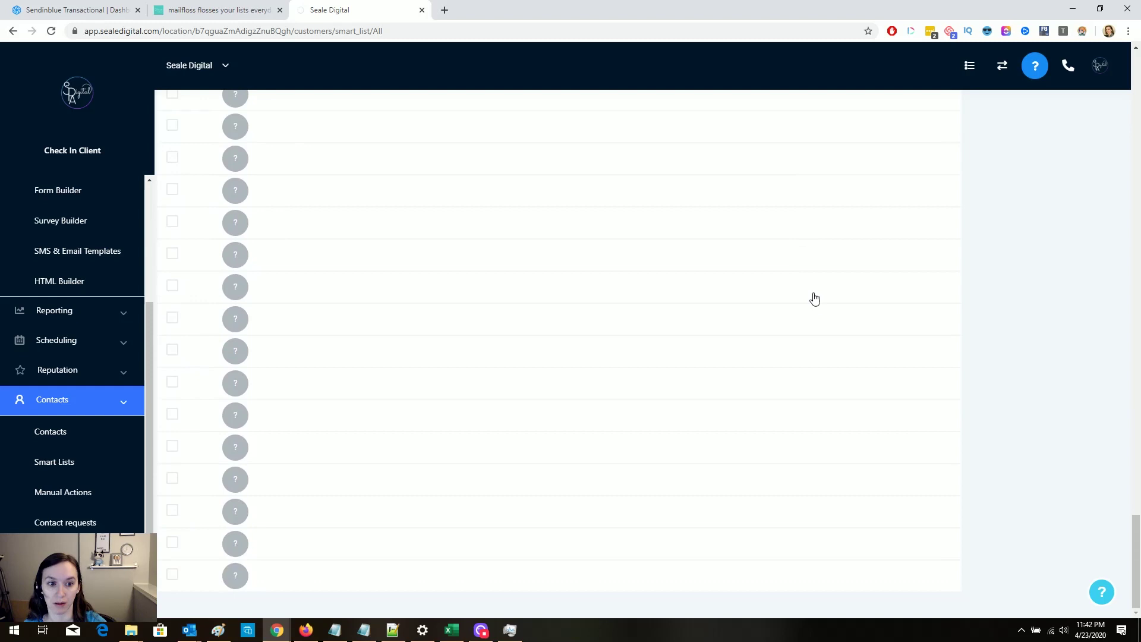
scroll(863, 256, "up", 20)
left_click(869, 196)
scroll(845, 370, "down", 4)
scroll(845, 369, "up", 4)
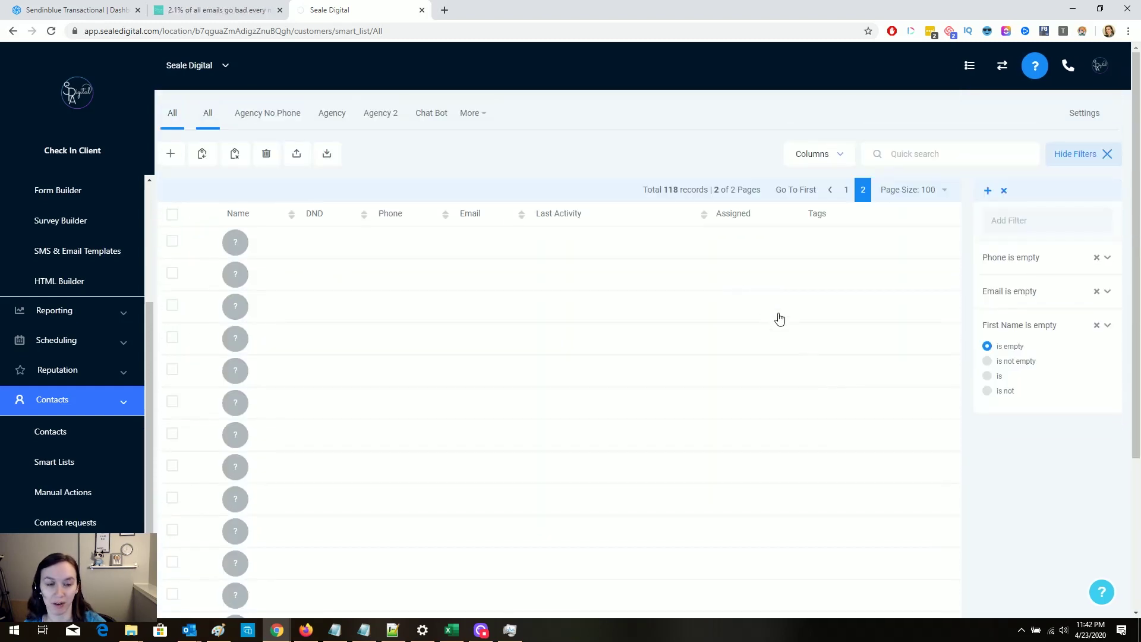
Step: Select all 118 filtered records and delete them
left_click(172, 214)
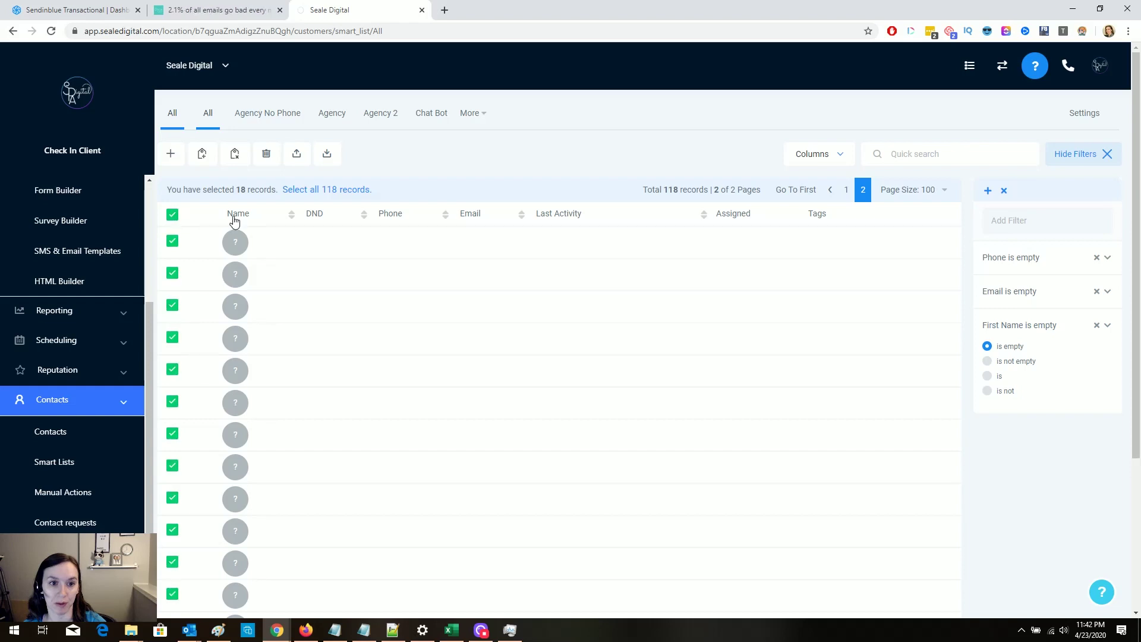
left_click(341, 191)
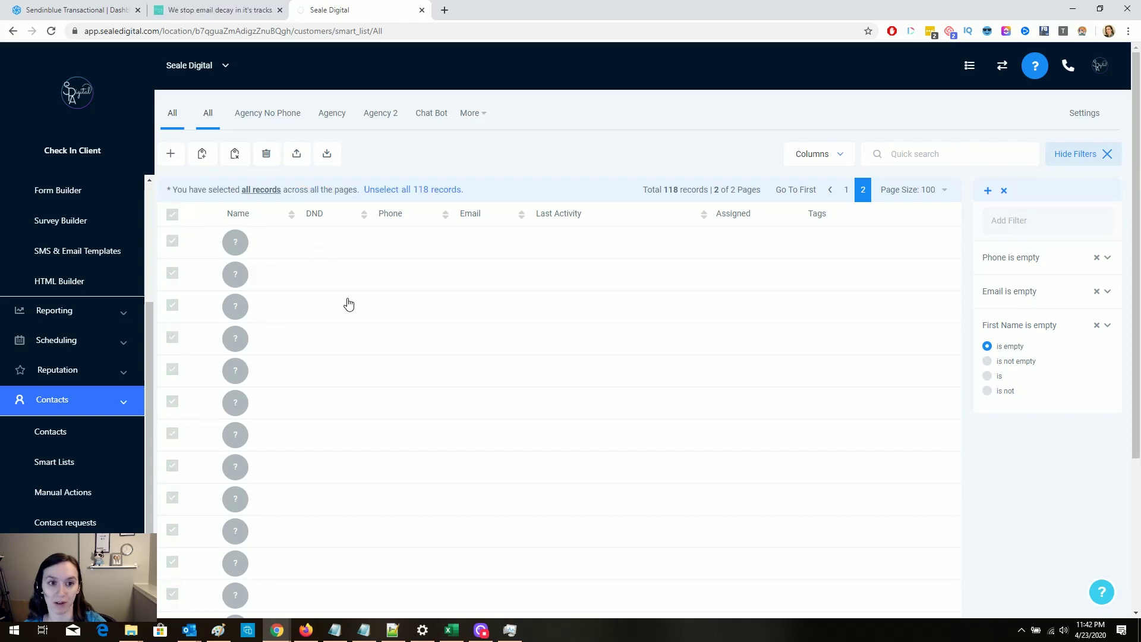
left_click(268, 155)
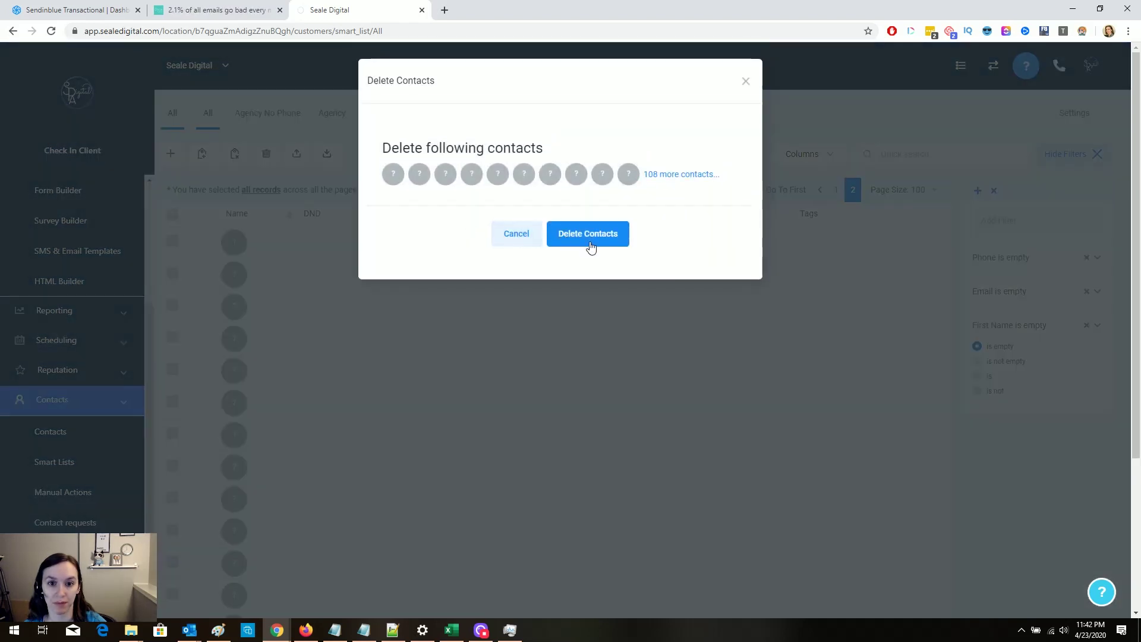
left_click(590, 241)
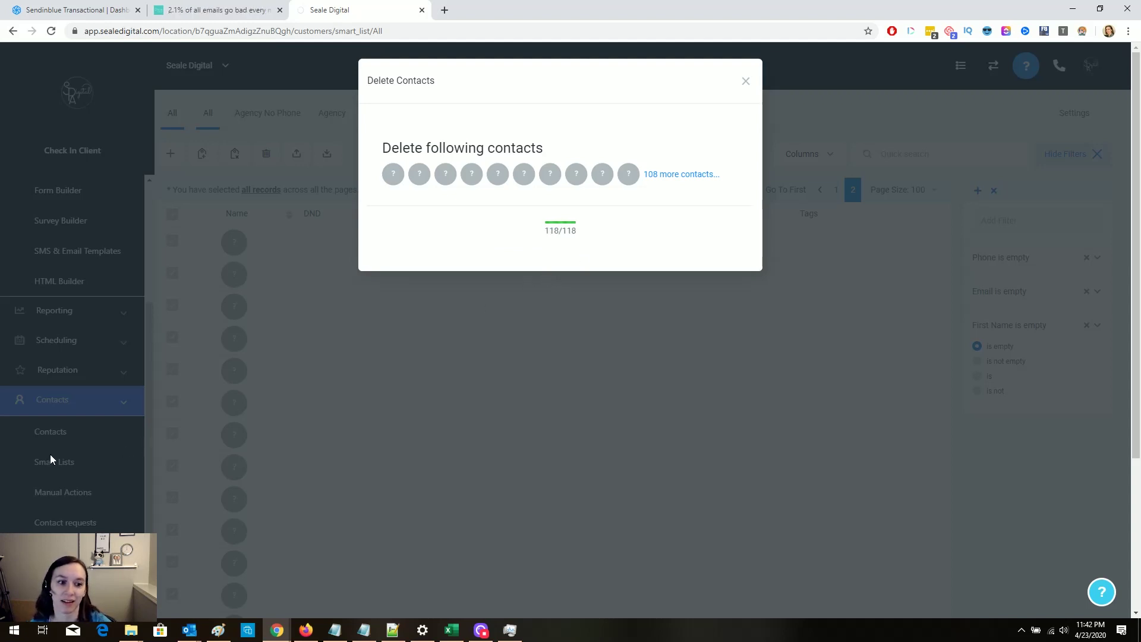
left_click(83, 462)
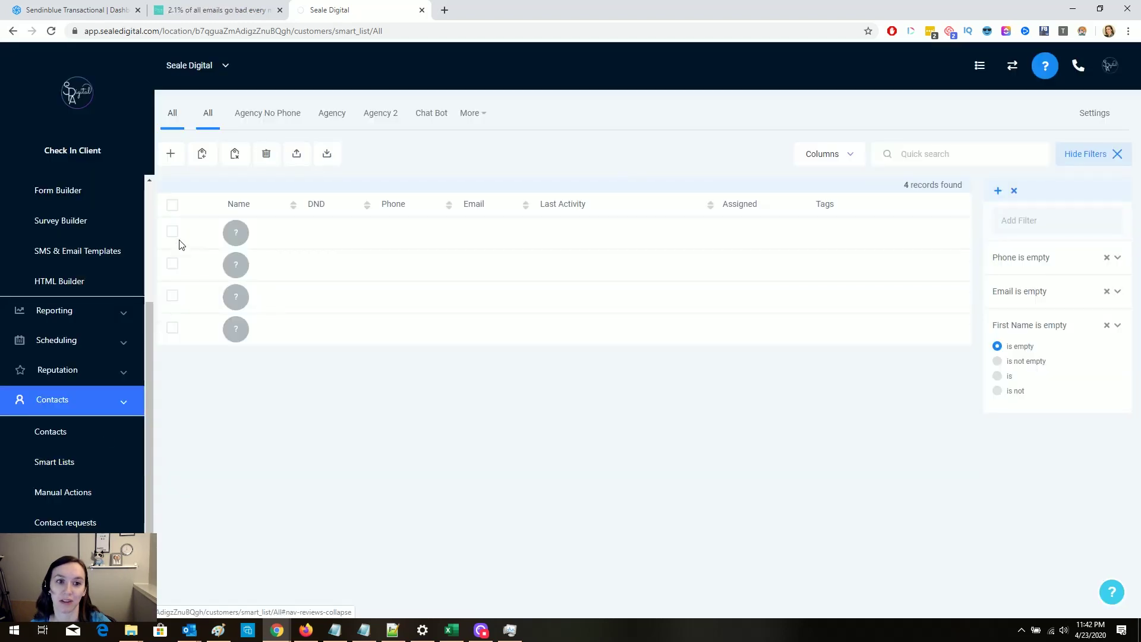
Step: Delete the four remaining empty contacts and go to the main Contacts list
left_click(173, 206)
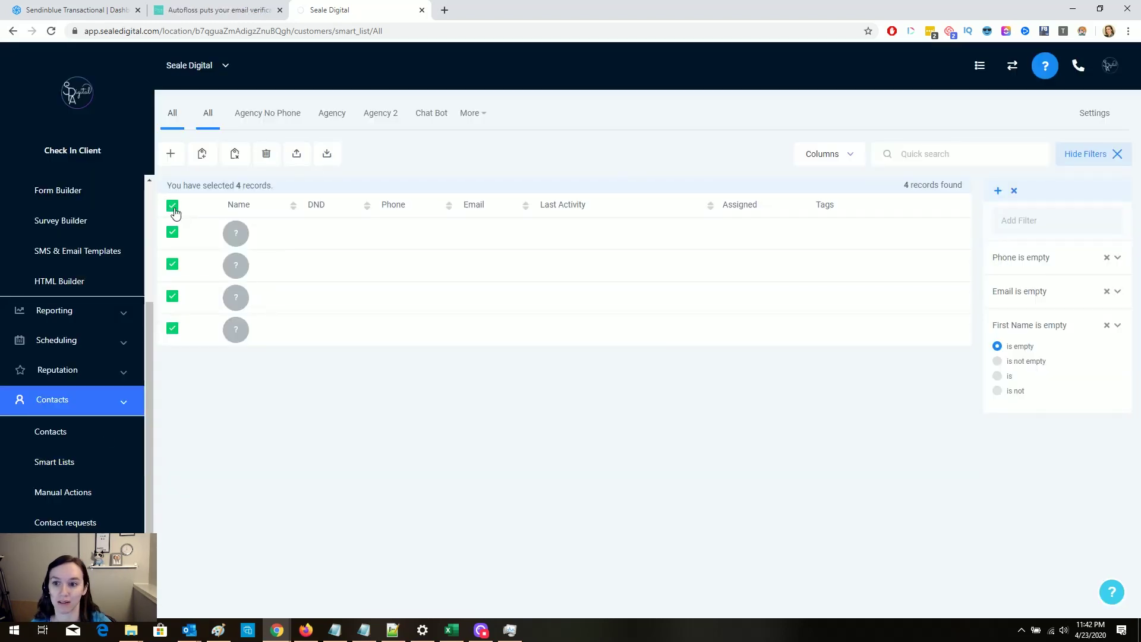
left_click(266, 153)
left_click(611, 238)
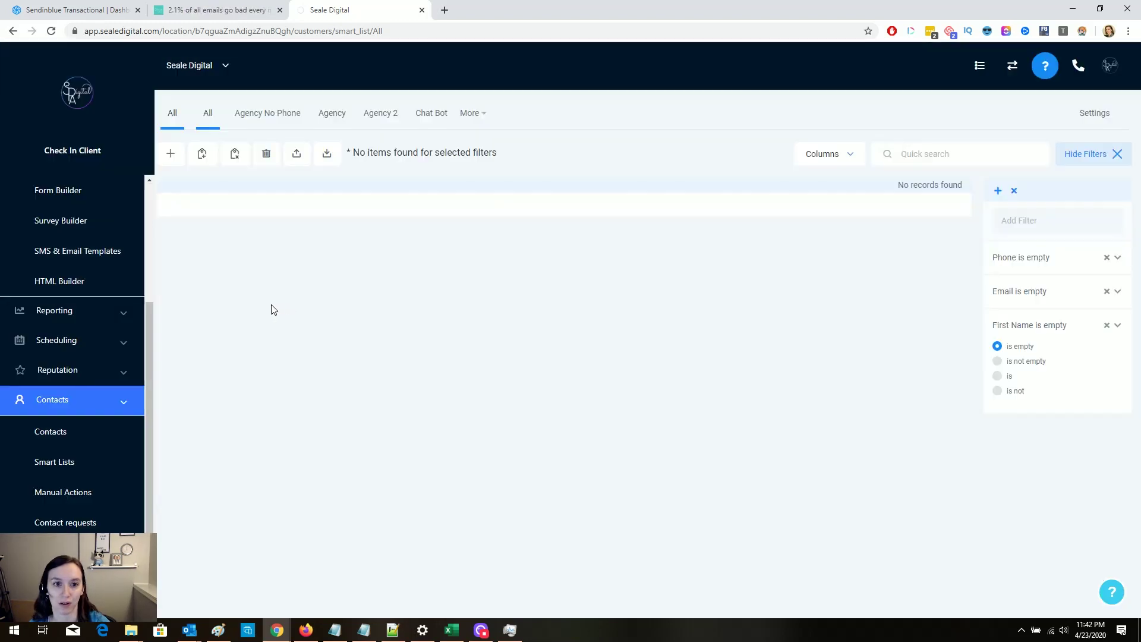
left_click(73, 434)
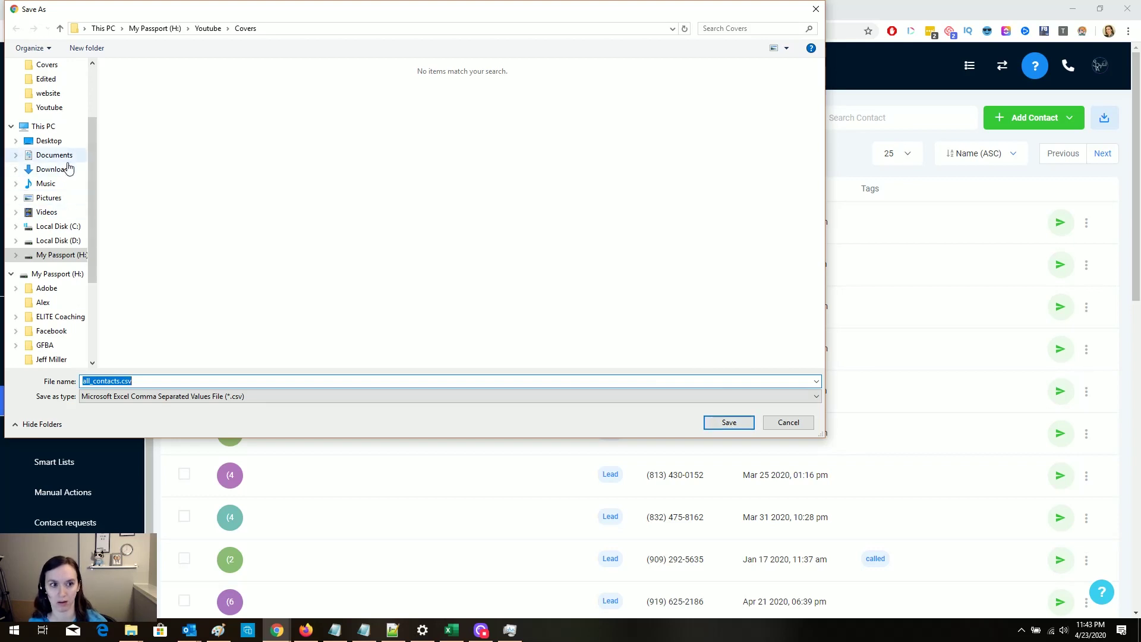
Step: Save all_contacts.csv to the Desktop folder
left_click(66, 144)
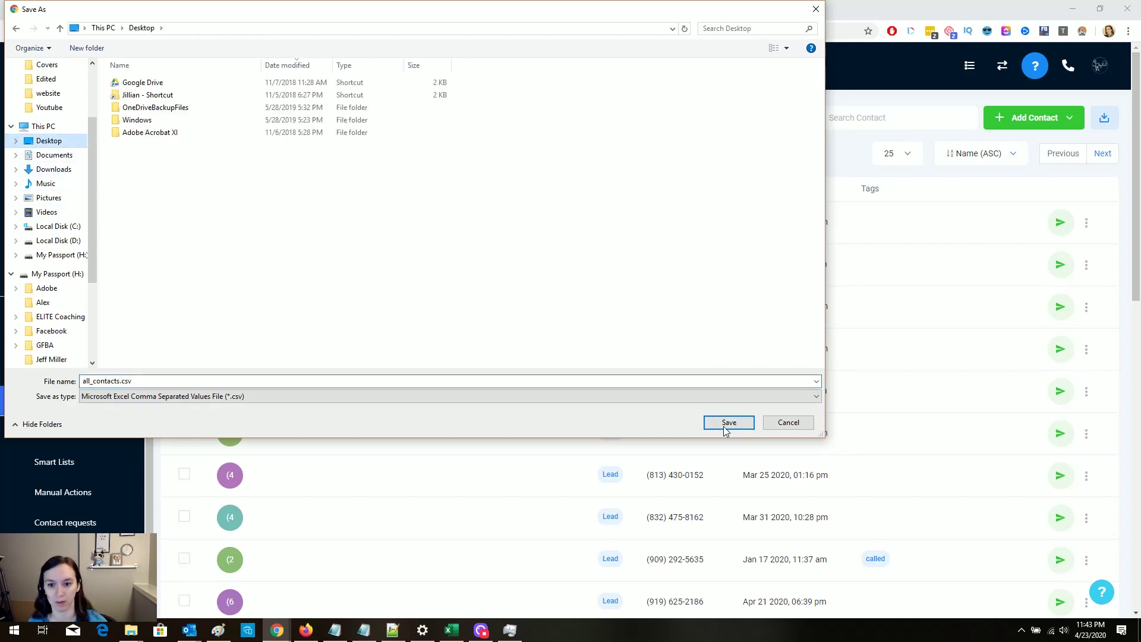
left_click(721, 427)
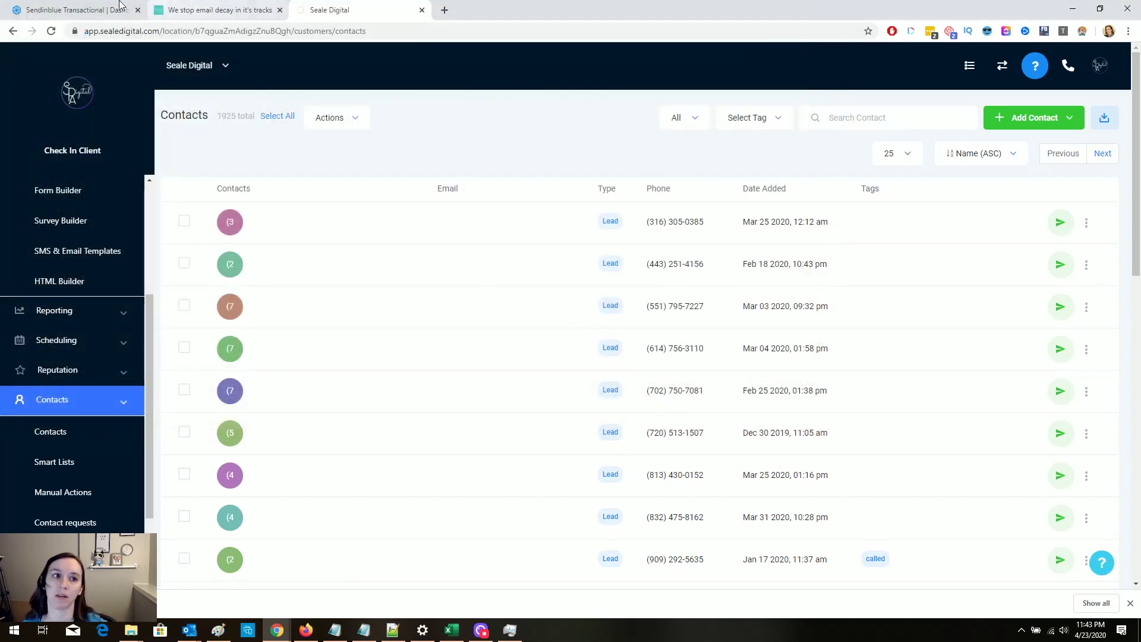
Step: Upload all_contacts.csv through Sendinblue's Import contacts from a file and confirm it
left_click(82, 4)
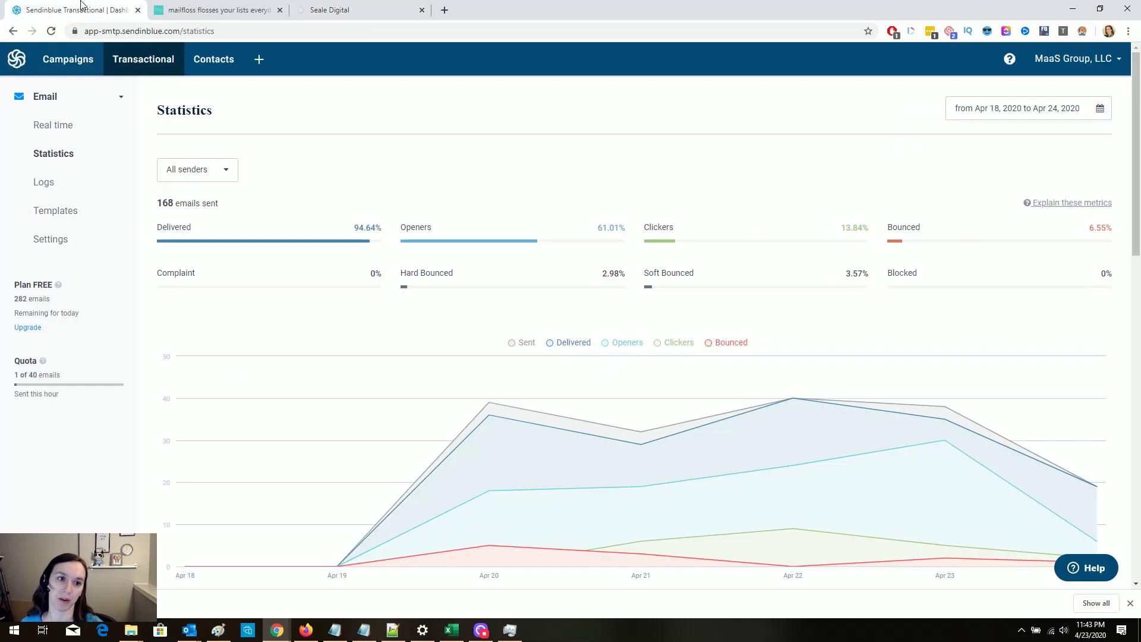
left_click(81, 60)
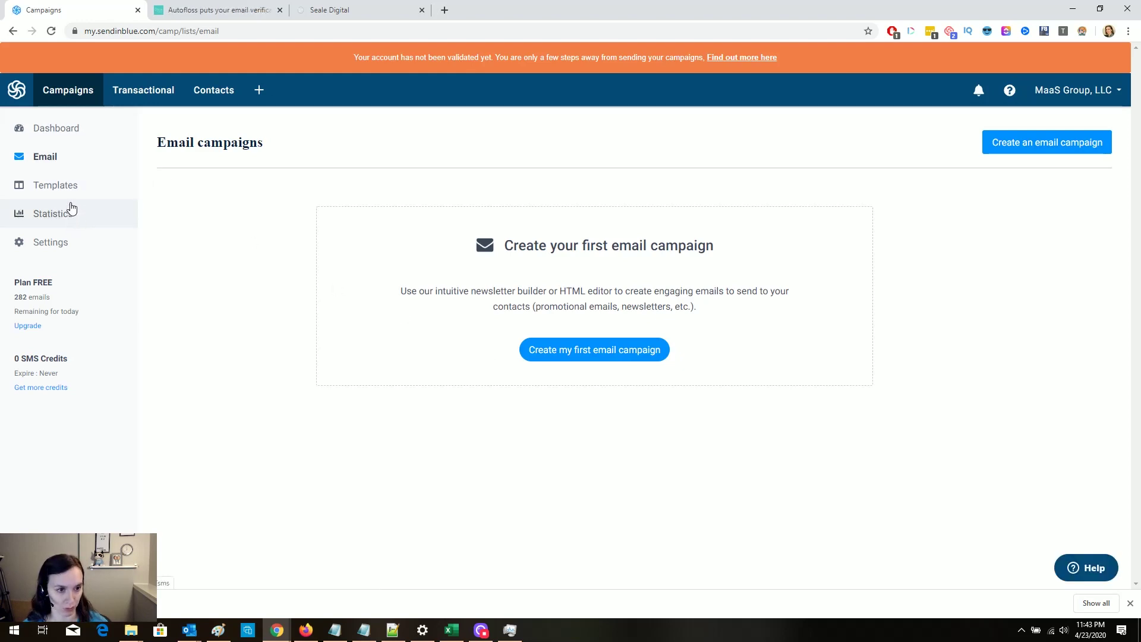
left_click(231, 100)
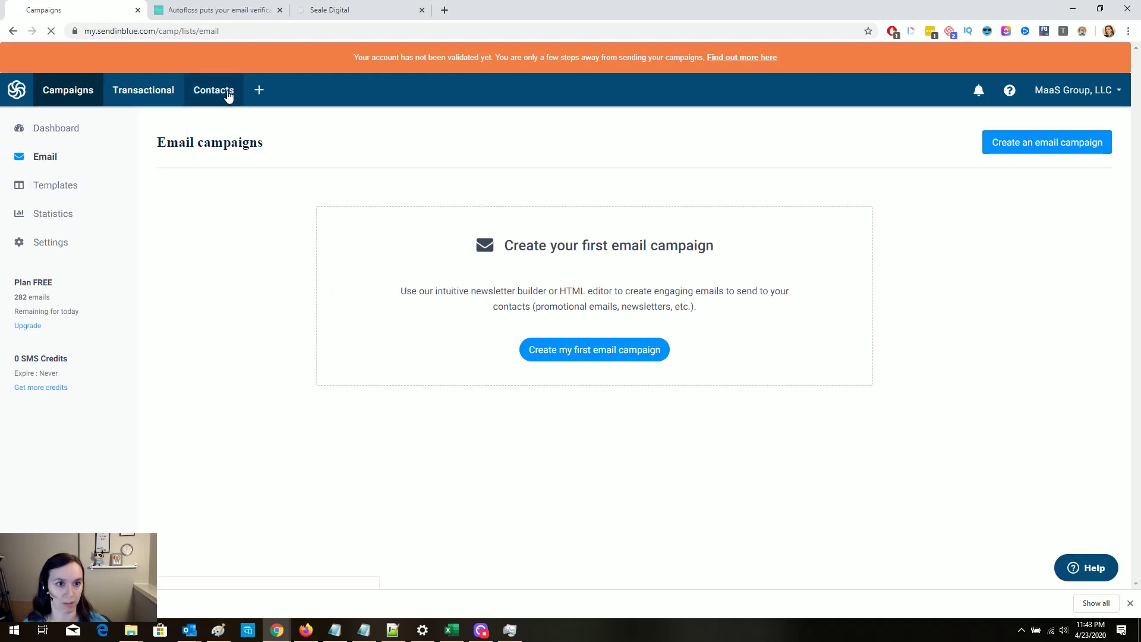
left_click(1070, 141)
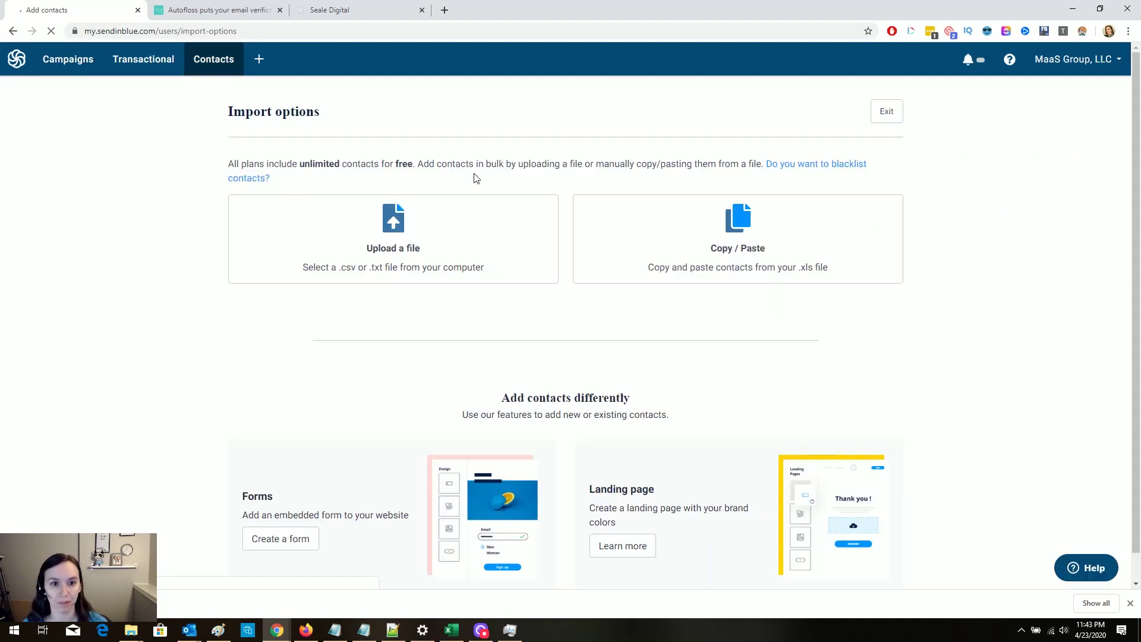
left_click(517, 256)
left_click_drag(205, 604, 477, 274)
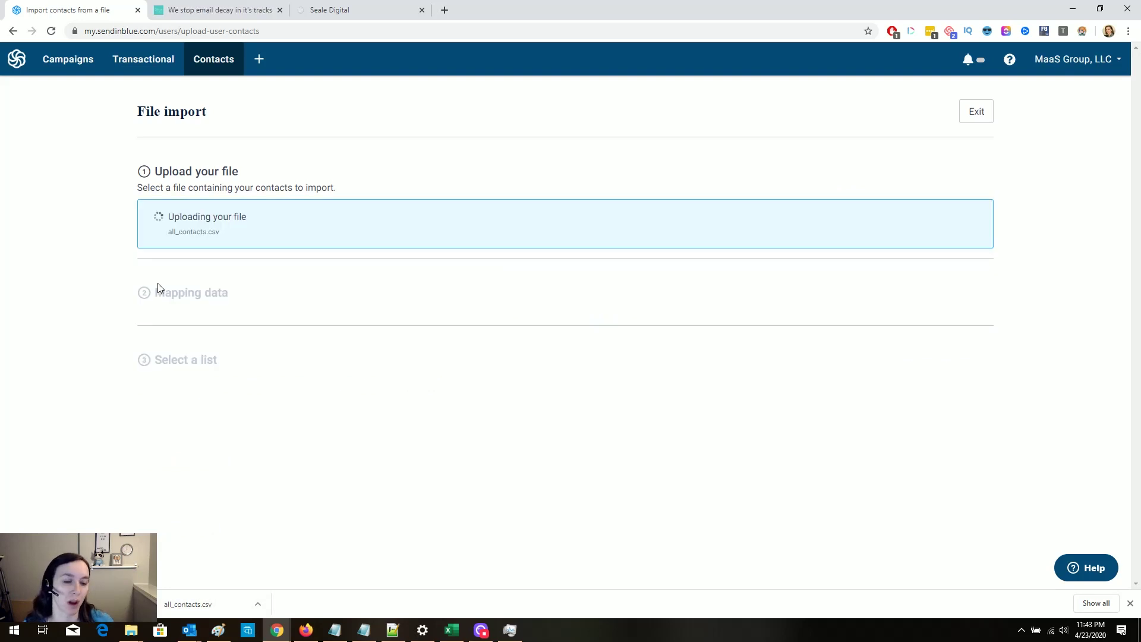
scroll(844, 556, "down", 1)
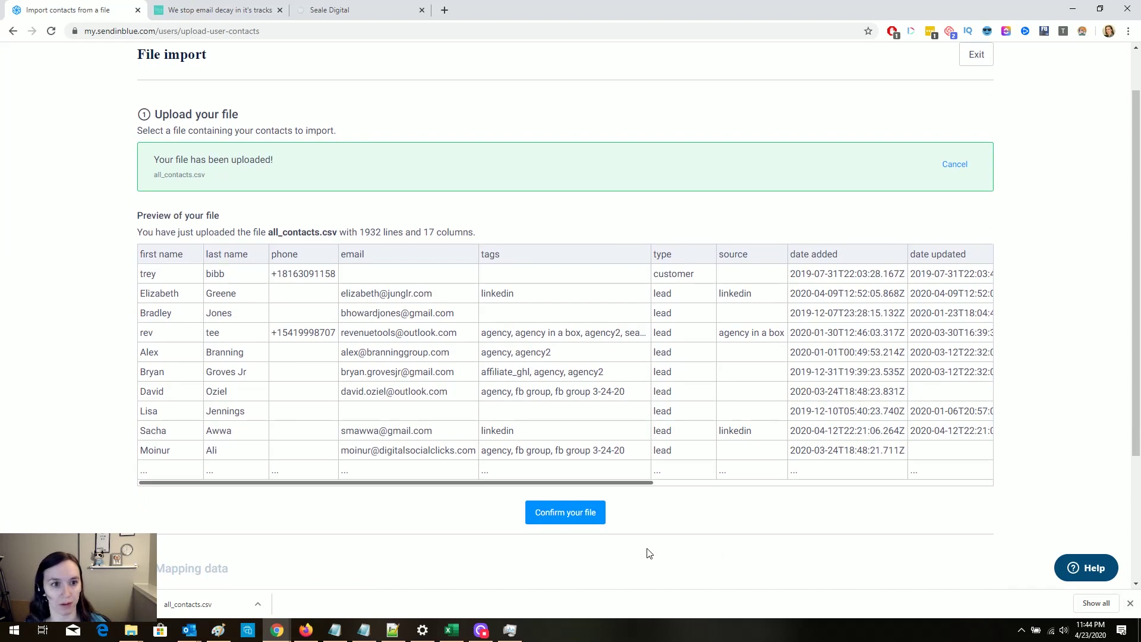
left_click(565, 512)
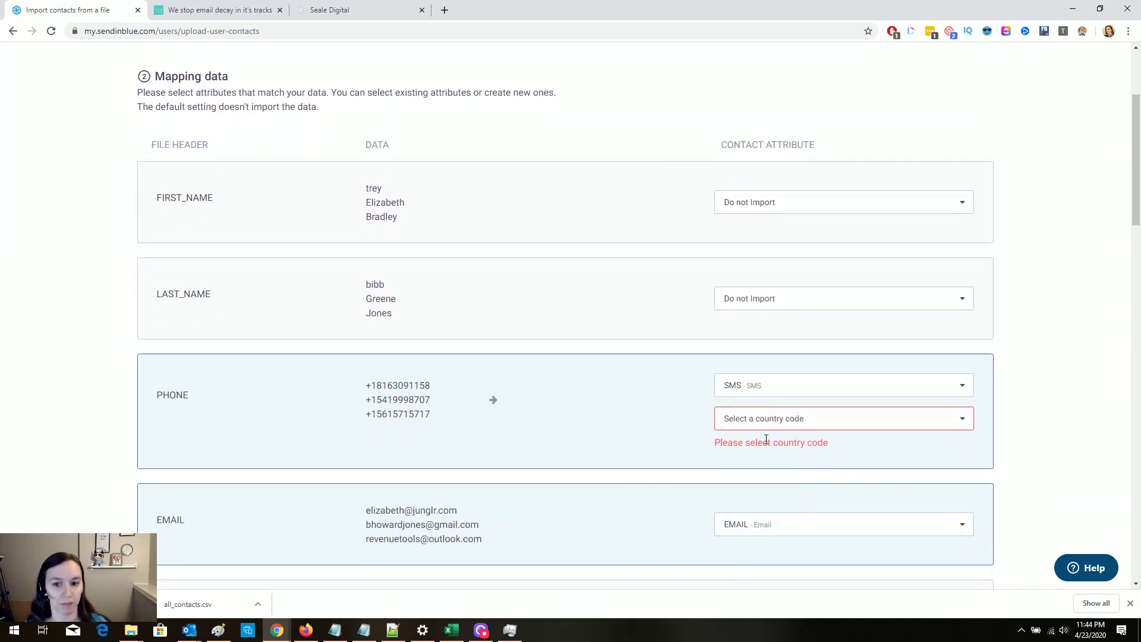
Step: Set phone country code to United States, map FIRST_NAME/LAST_NAME to FIRSTNAME/LASTNAME, and start a new list
left_click(798, 424)
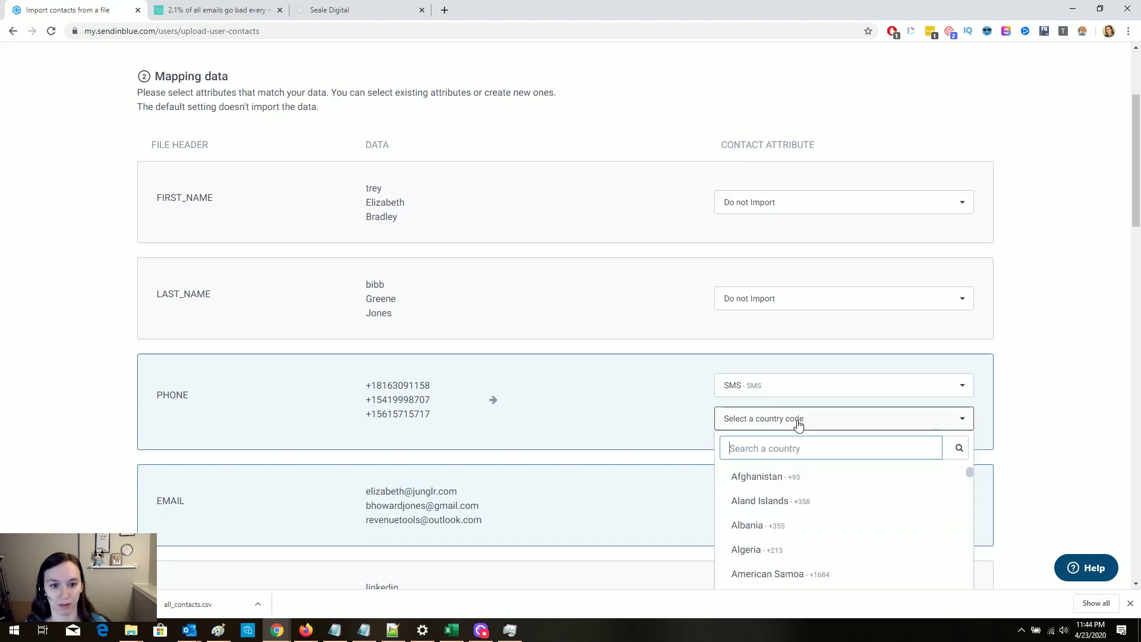
type("united")
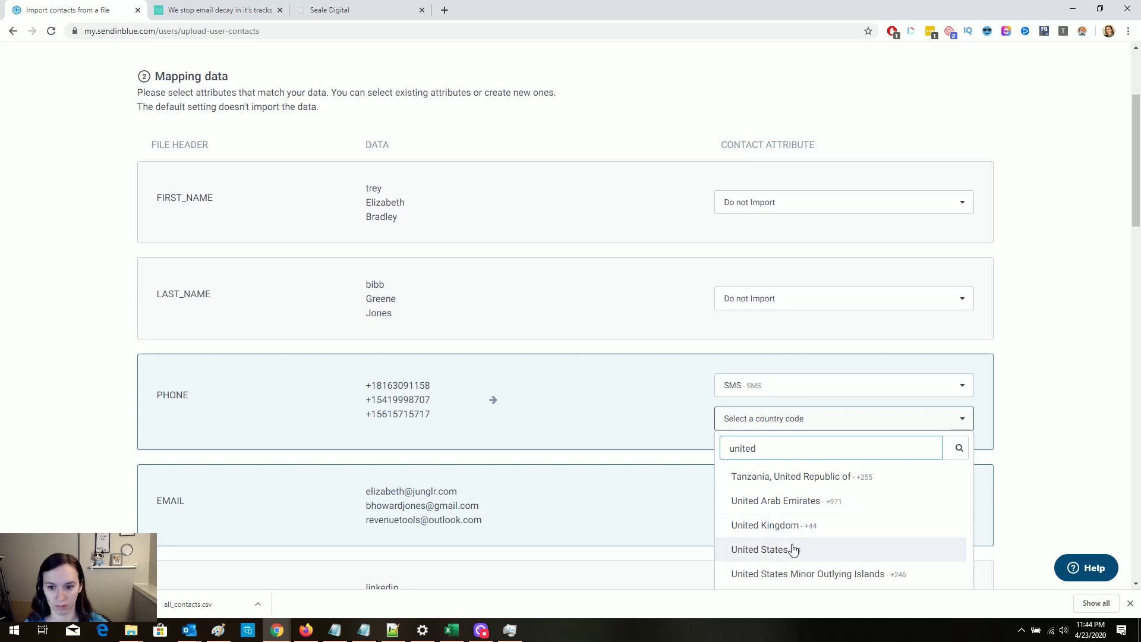
left_click(794, 547)
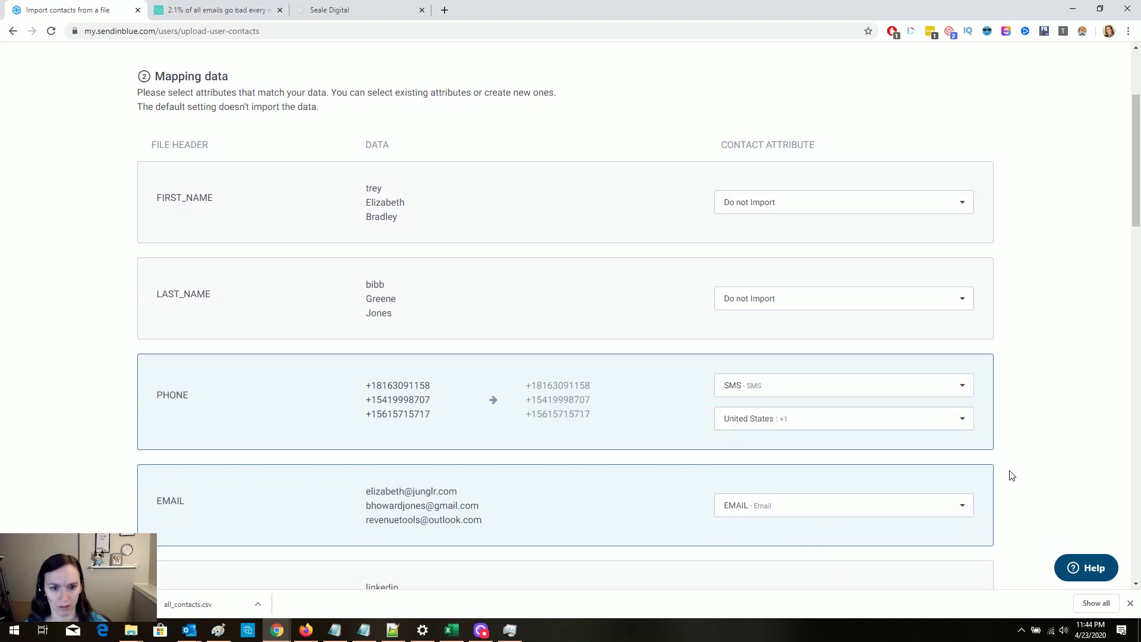
scroll(1013, 485, "up", 2)
scroll(1017, 494, "down", 3)
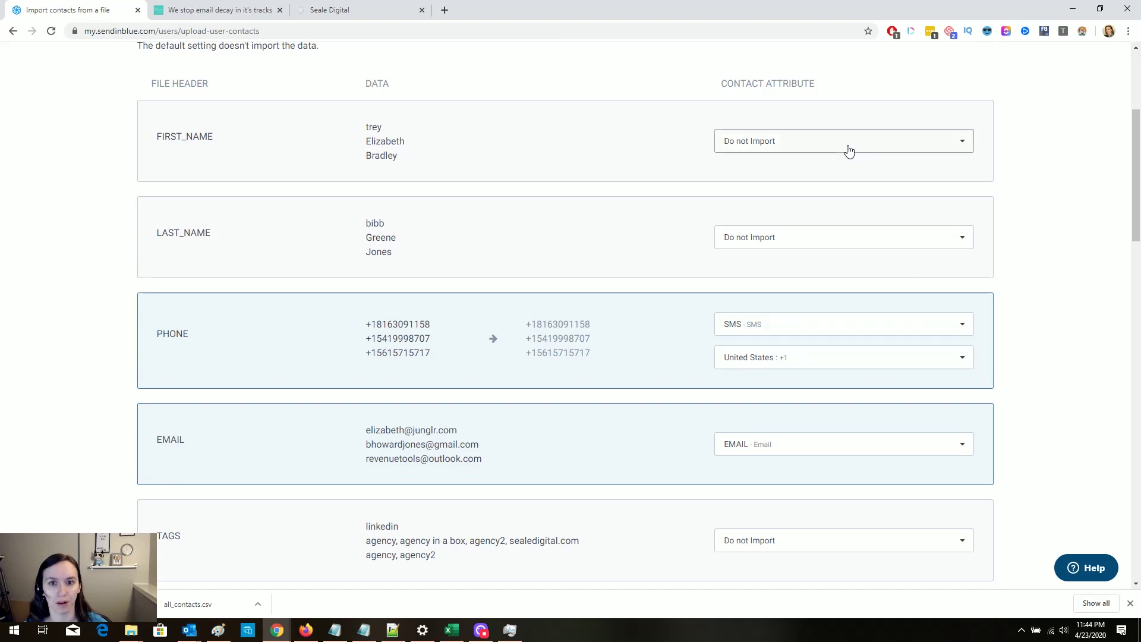
left_click(849, 148)
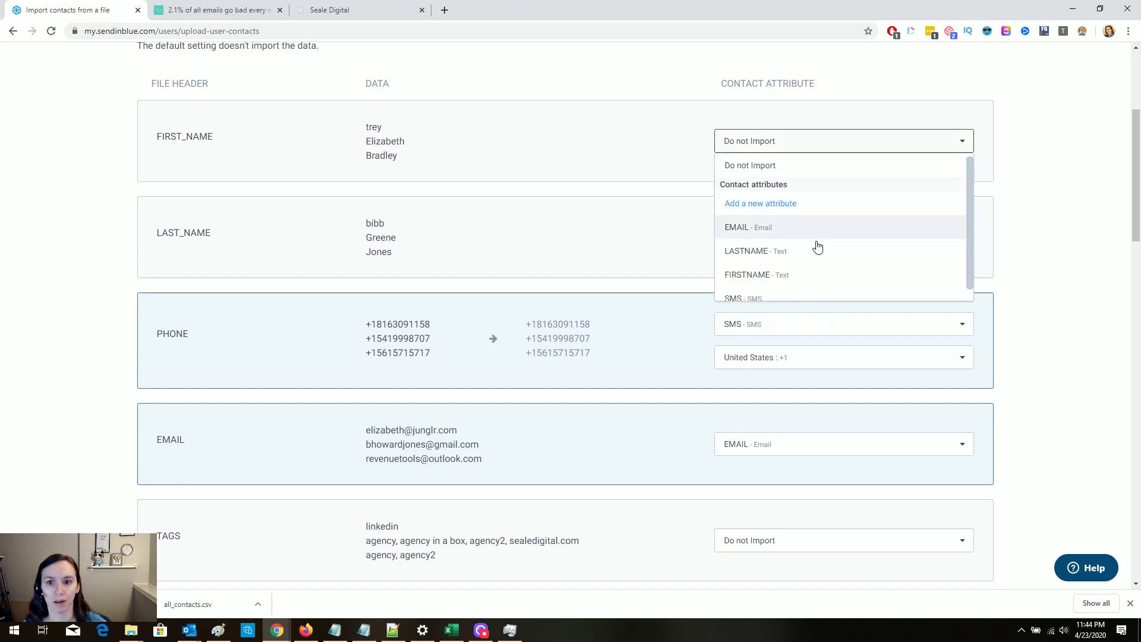
left_click(804, 274)
left_click(799, 245)
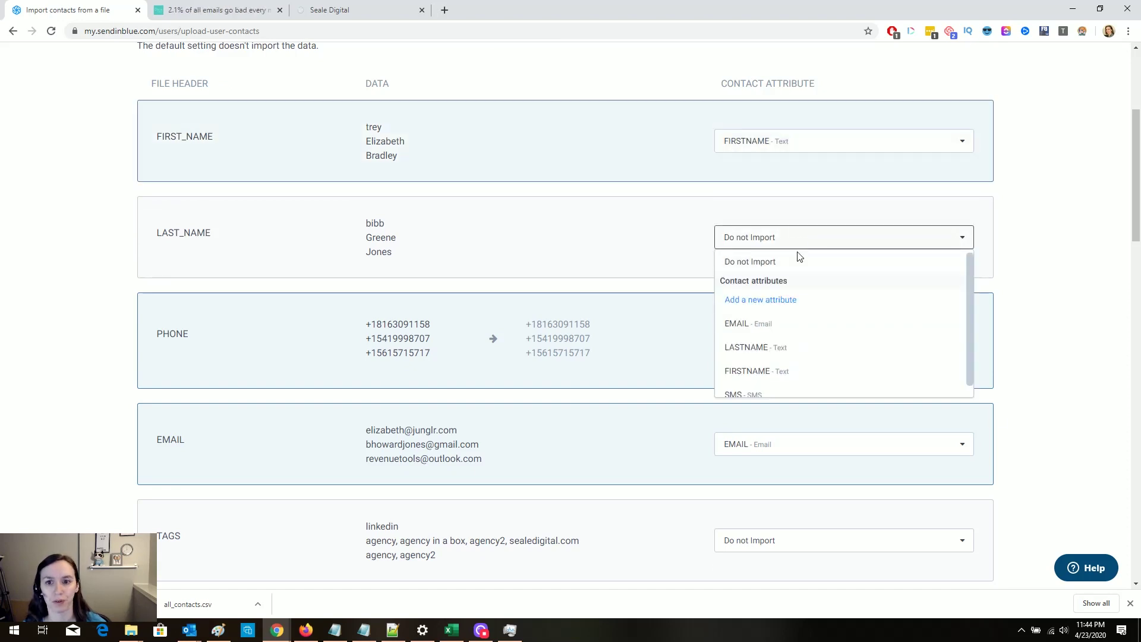
left_click(776, 347)
scroll(1012, 322, "down", 4)
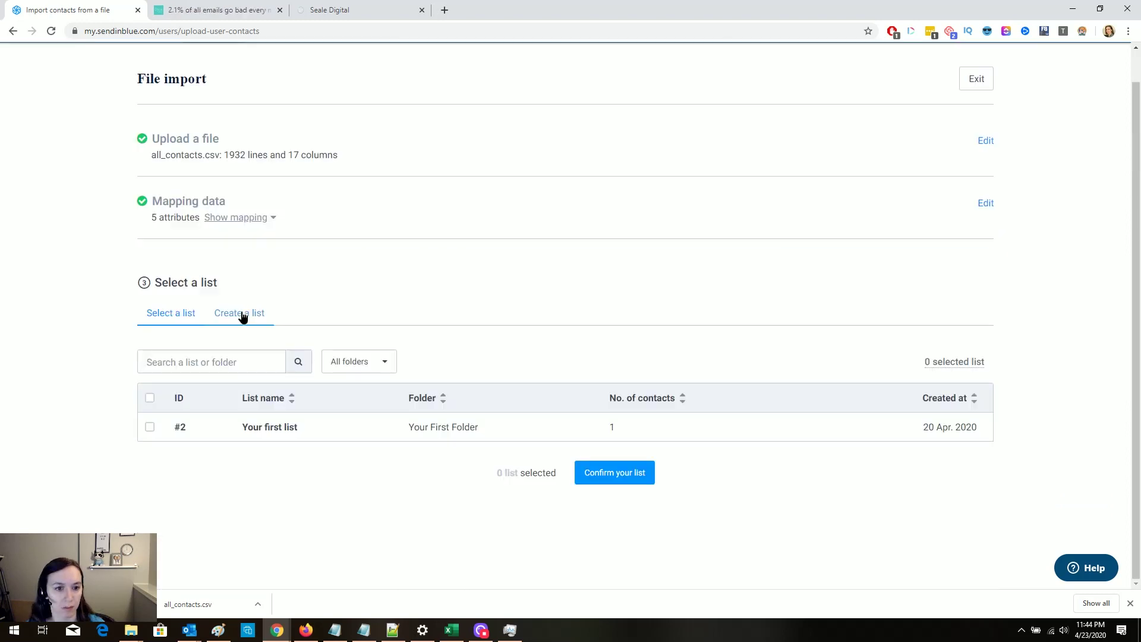
left_click(240, 306)
left_click(233, 375)
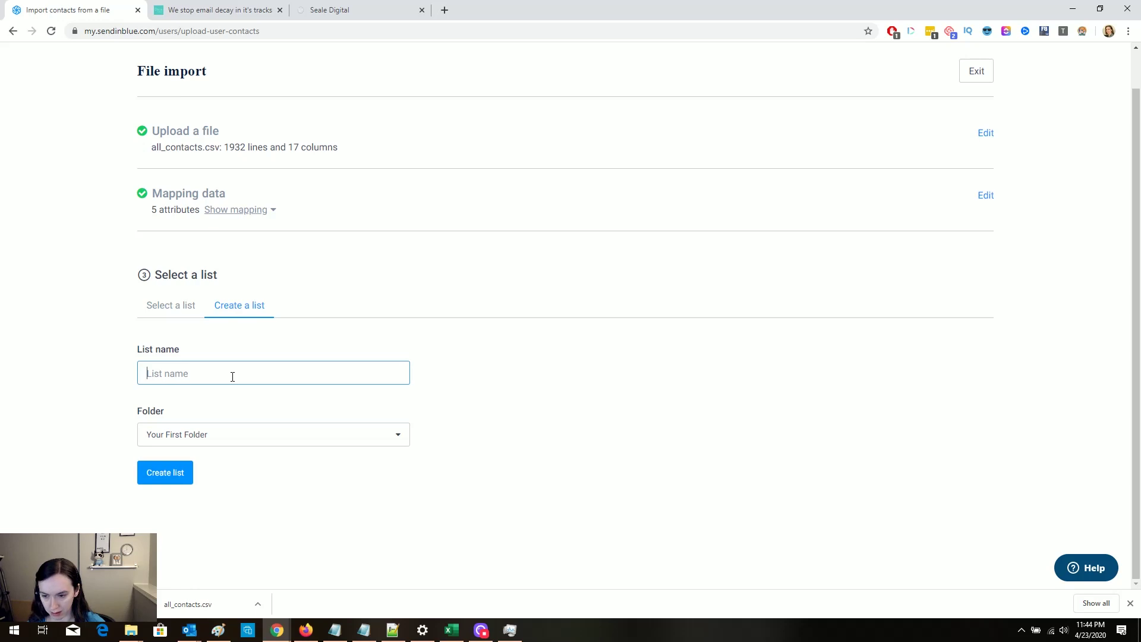
Step: Create the list GHL Export 4-23-20 inside a new GHL folder and confirm the contact import
type("GHL E")
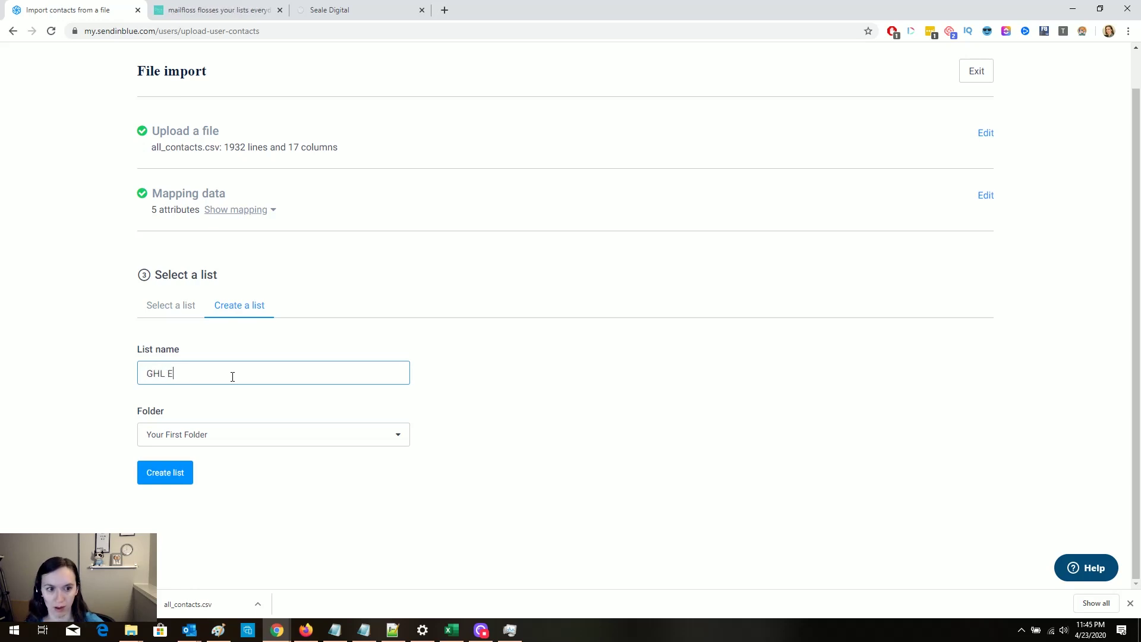
type("xport 4-24")
type("-20")
key("Tab")
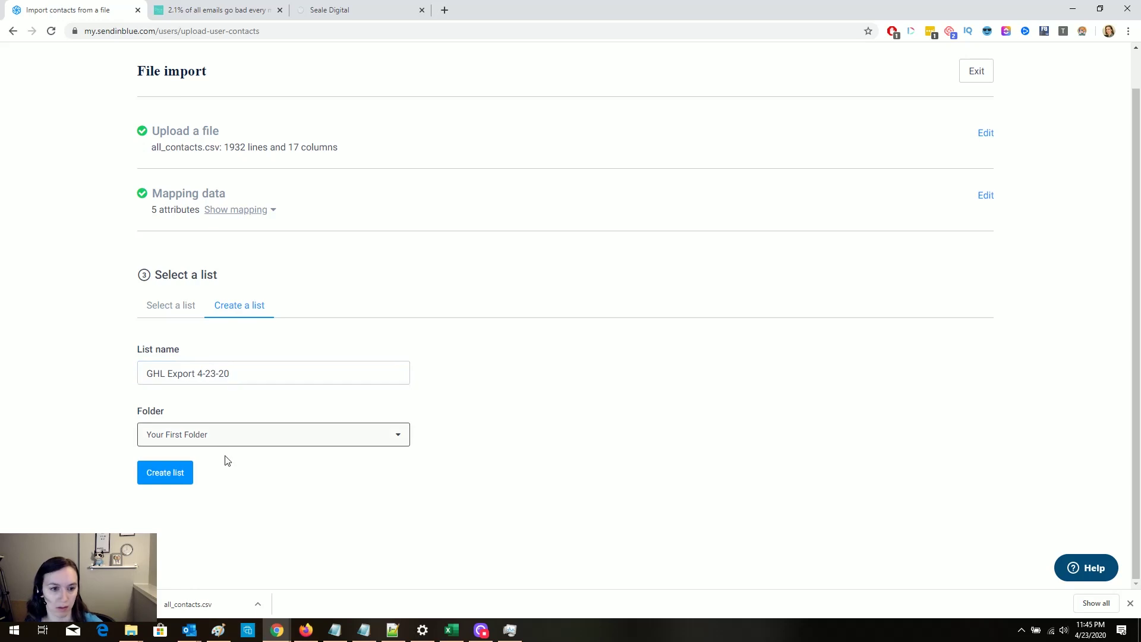
left_click(235, 439)
left_click(231, 443)
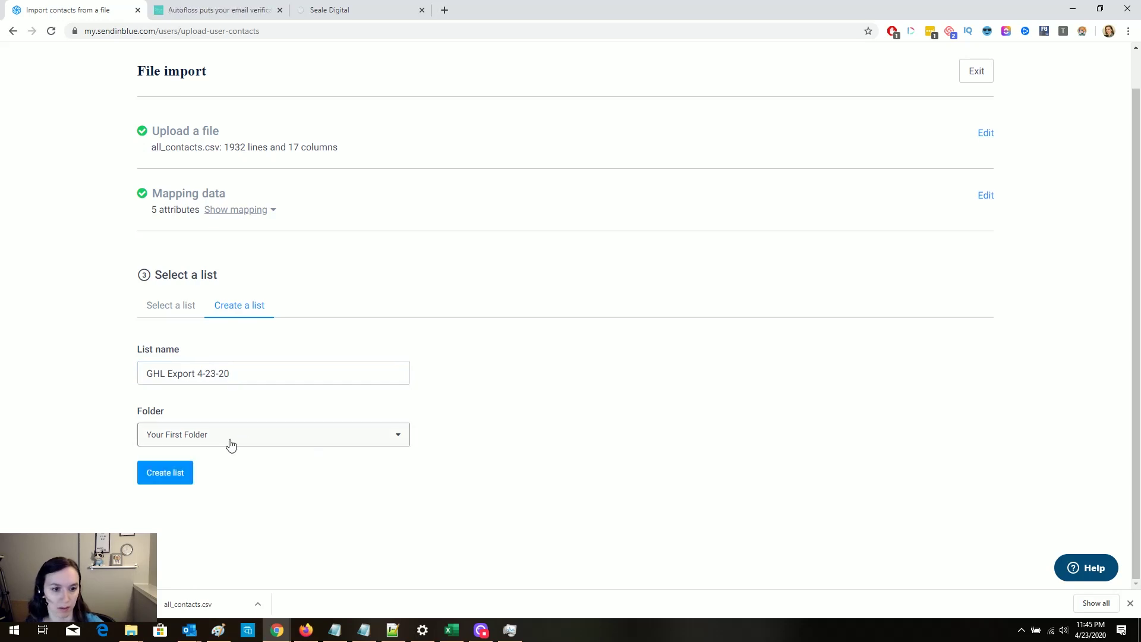
left_click(223, 443)
left_click(208, 463)
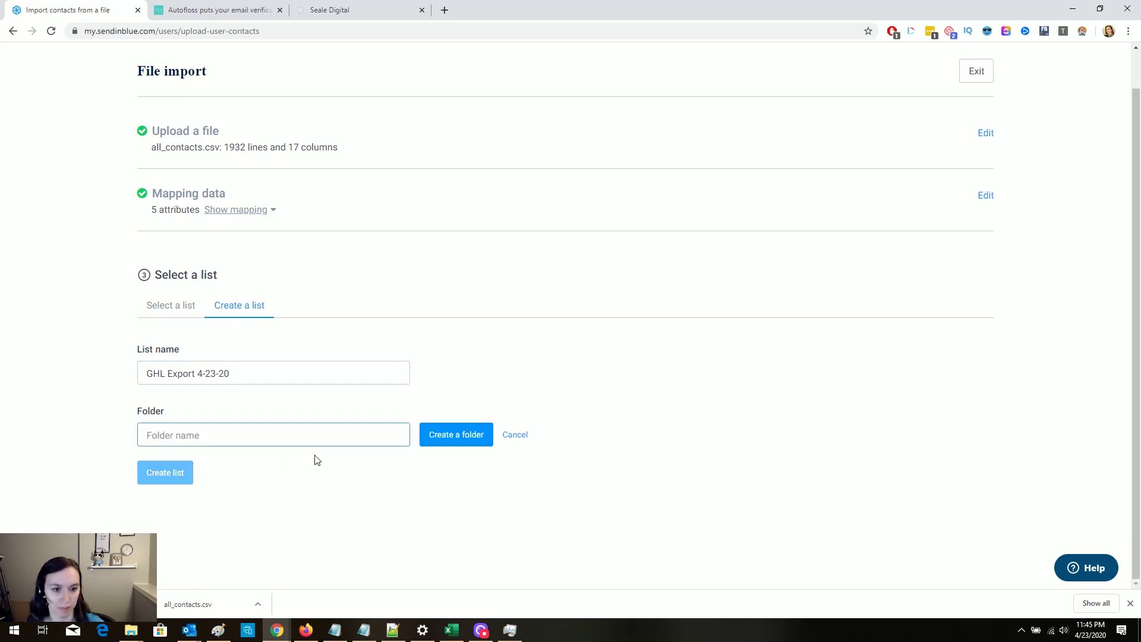
type("GHL")
left_click(462, 429)
left_click(167, 477)
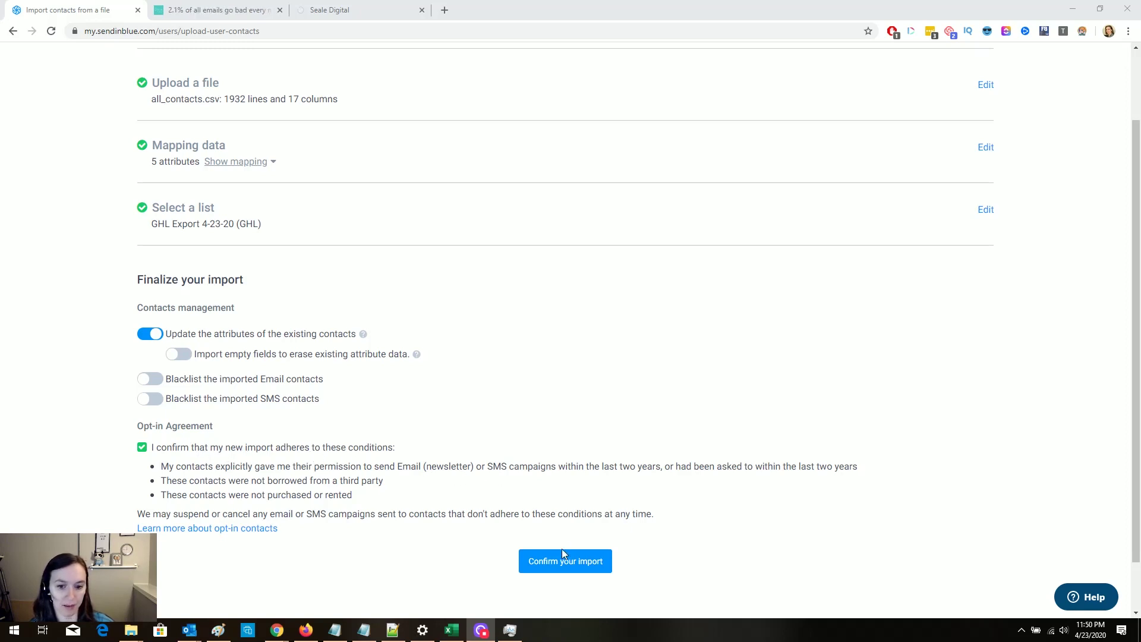
left_click(562, 567)
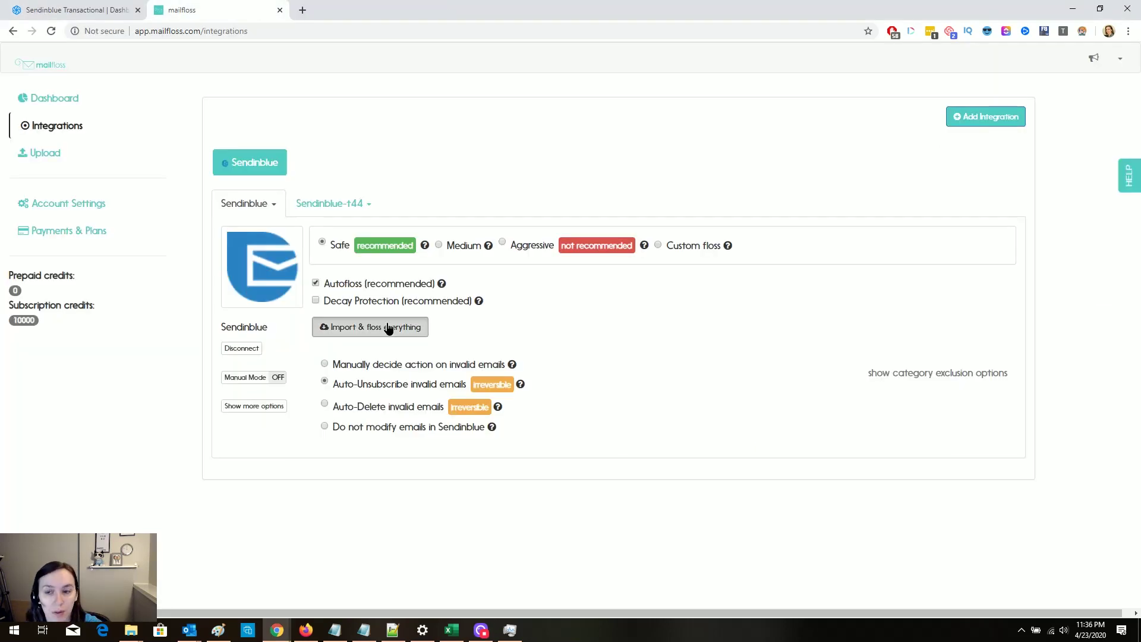
Step: Import and floss everything from Sendinblue, giving 1000 as the estimated email database size
left_click(370, 327)
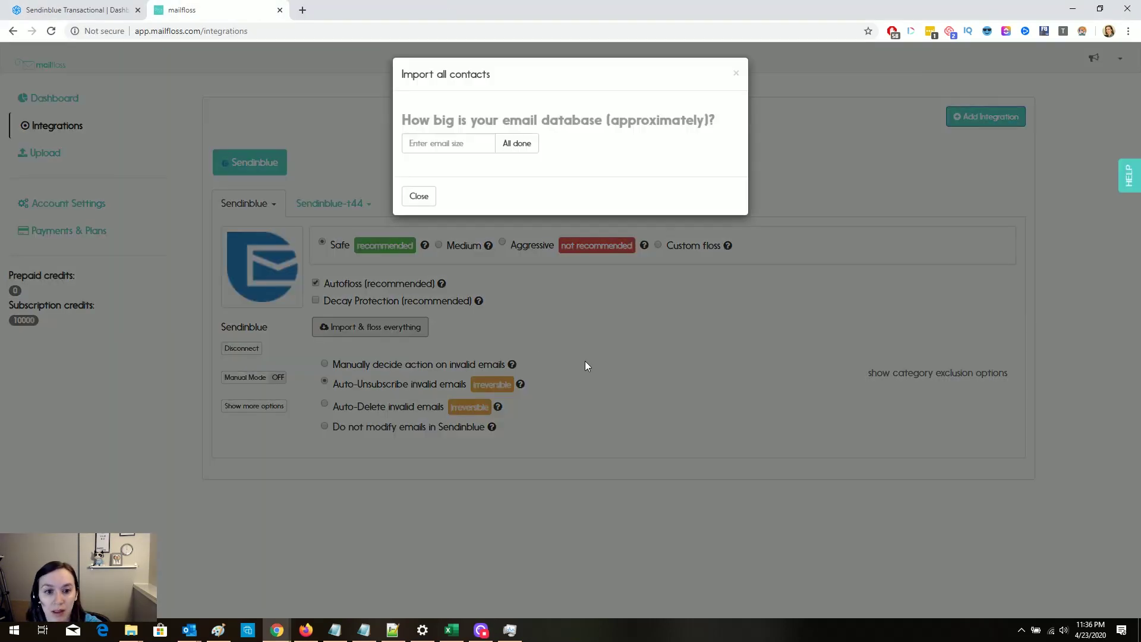
left_click(470, 146)
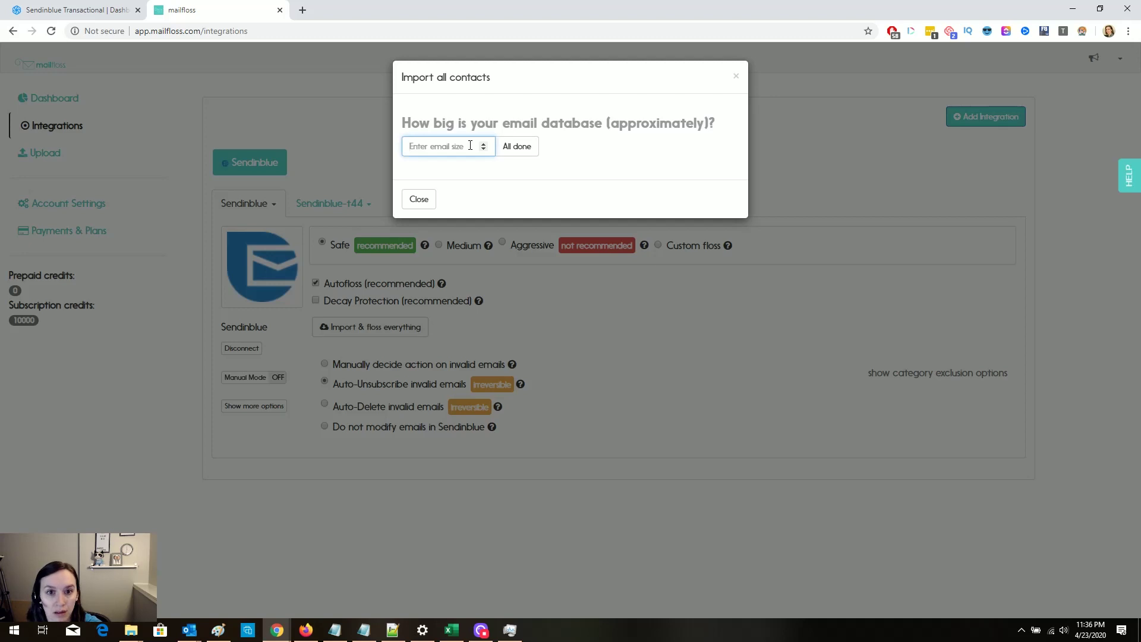
type("1000")
left_click(517, 146)
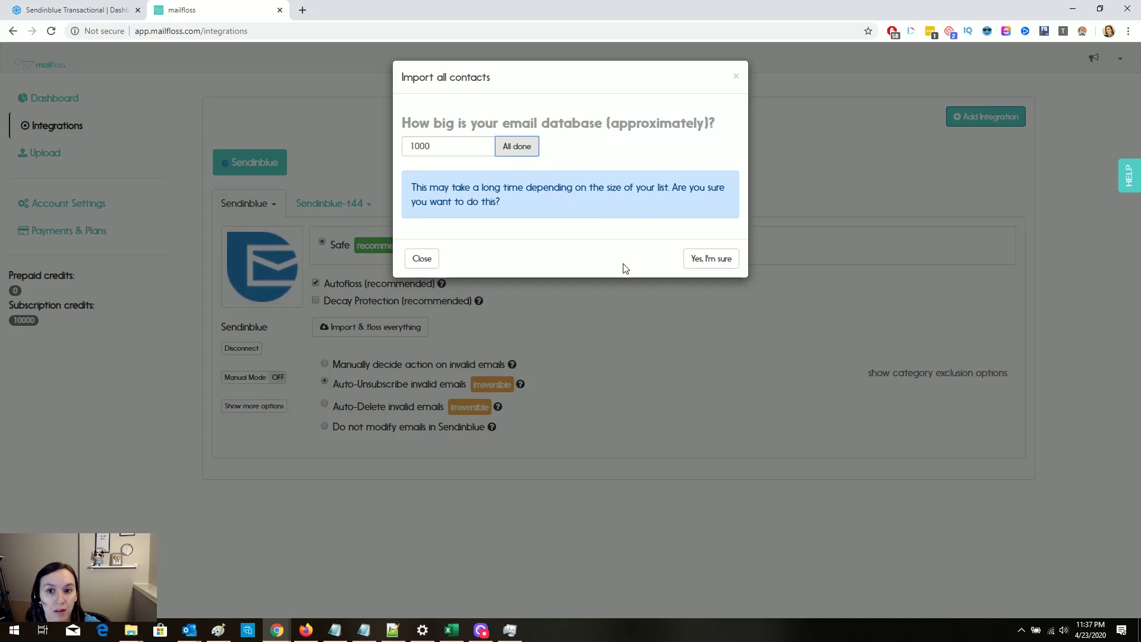
left_click(716, 258)
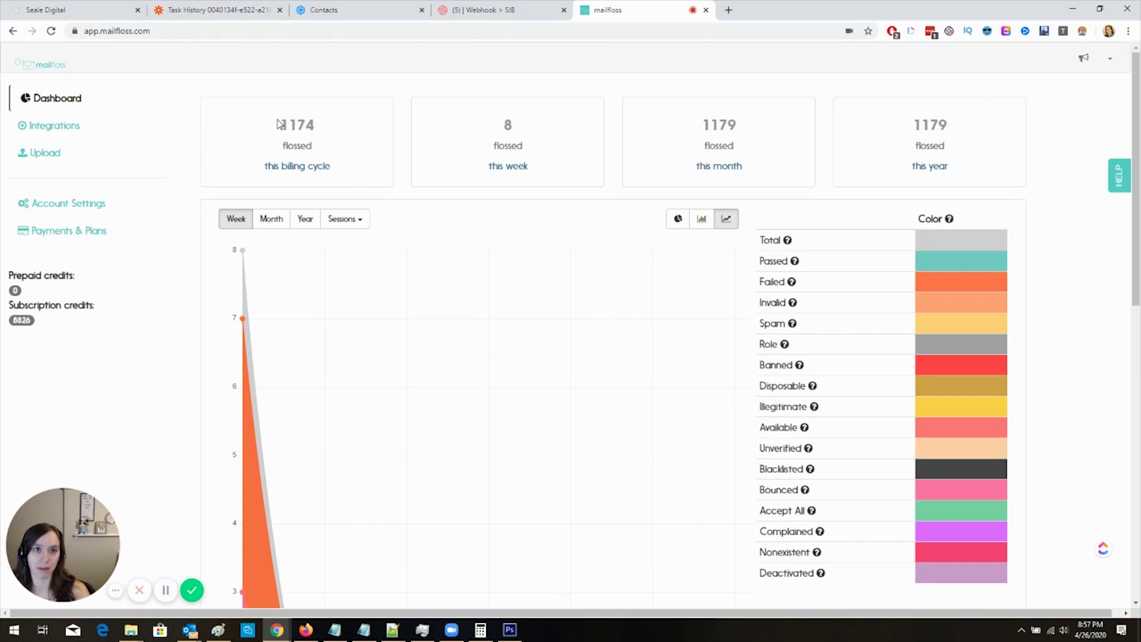
left_click_drag(279, 124, 317, 132)
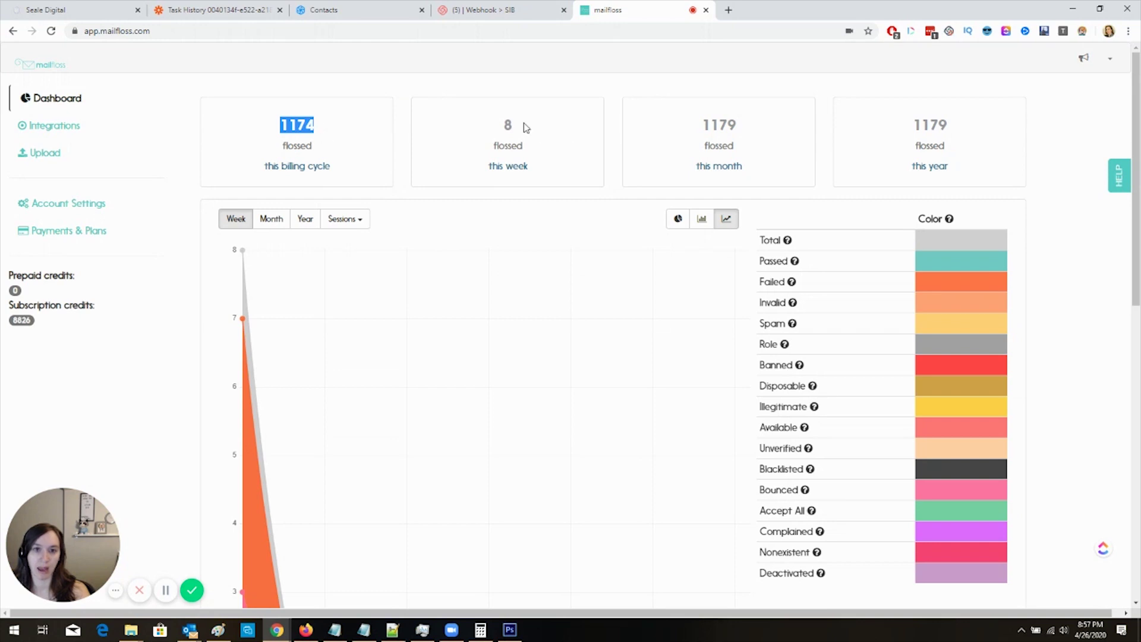
left_click_drag(515, 123, 504, 131)
left_click(505, 130)
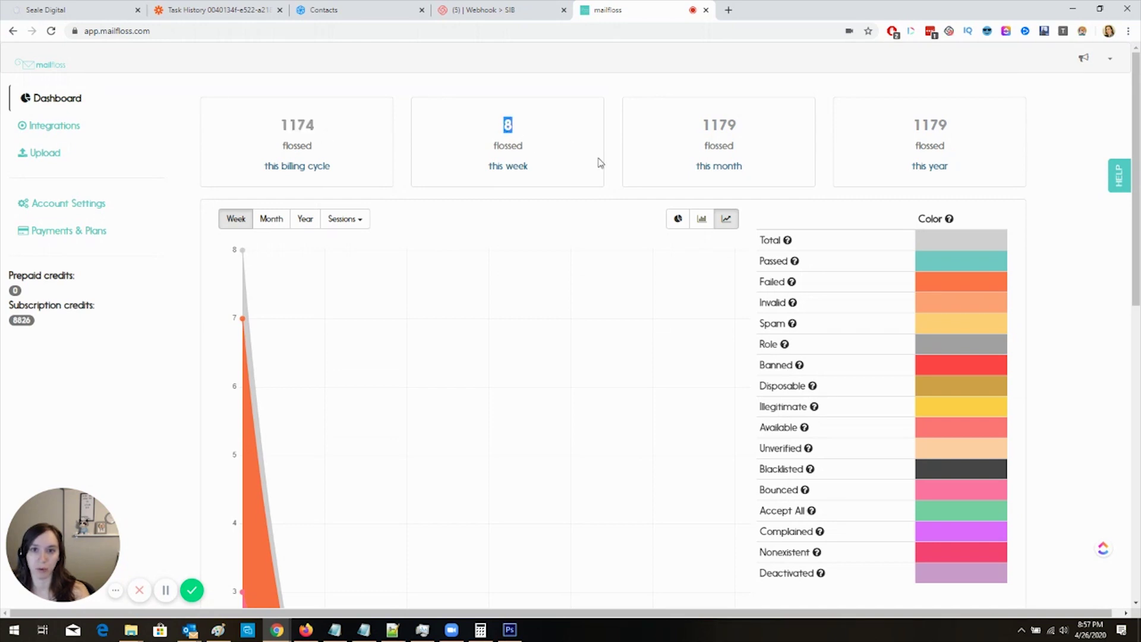
scroll(639, 184, "down", 4)
scroll(639, 186, "up", 2)
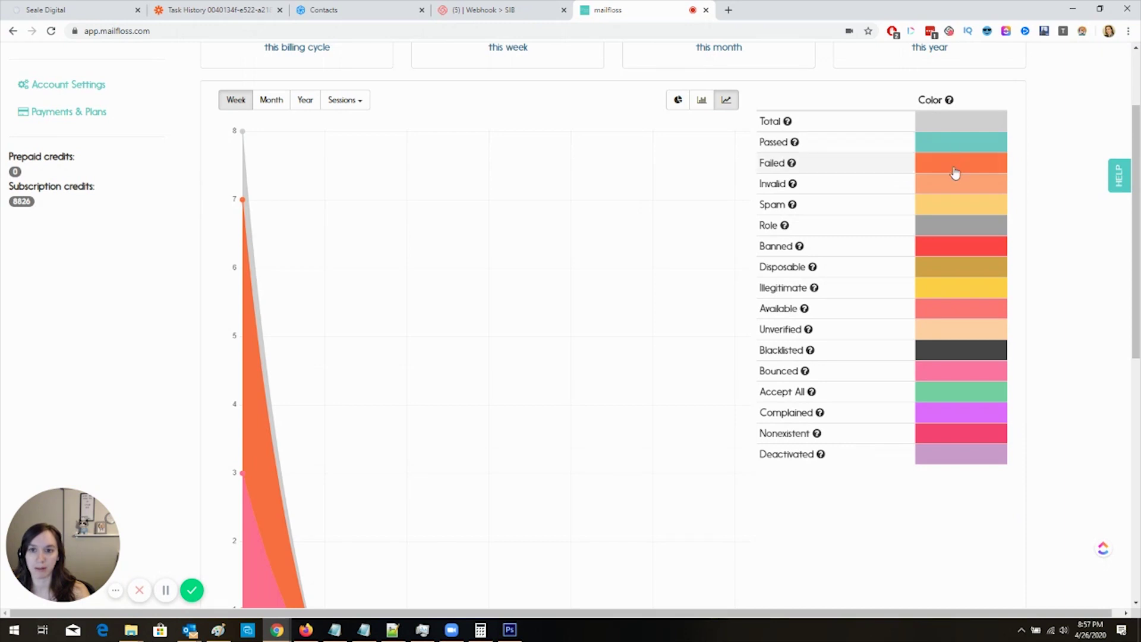
mouse_move(245, 208)
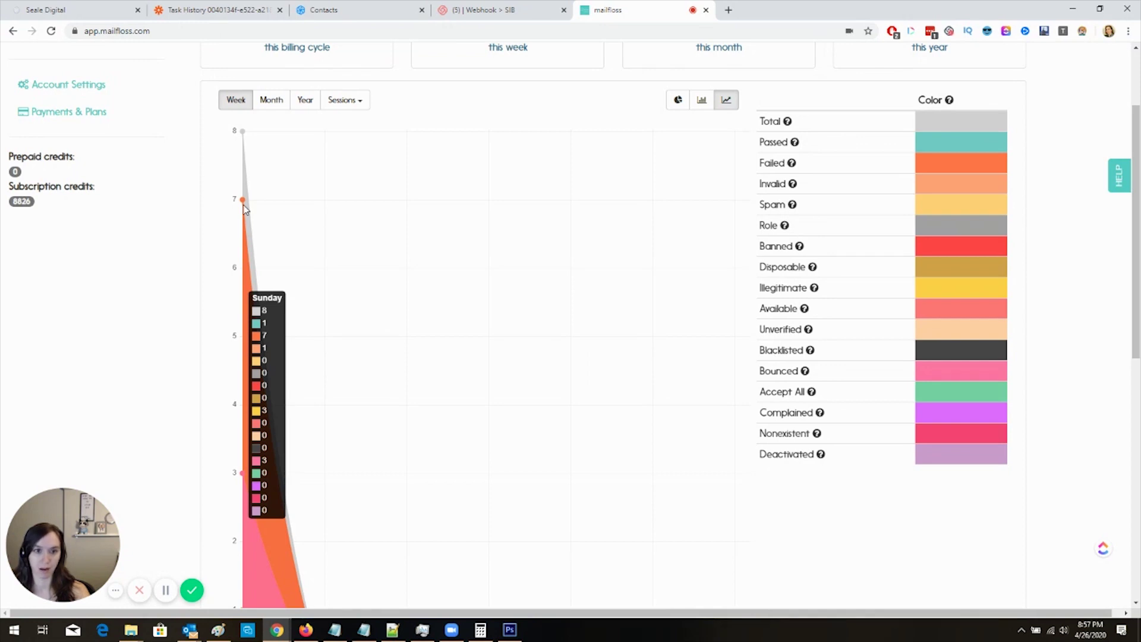
scroll(244, 208, "down", 7)
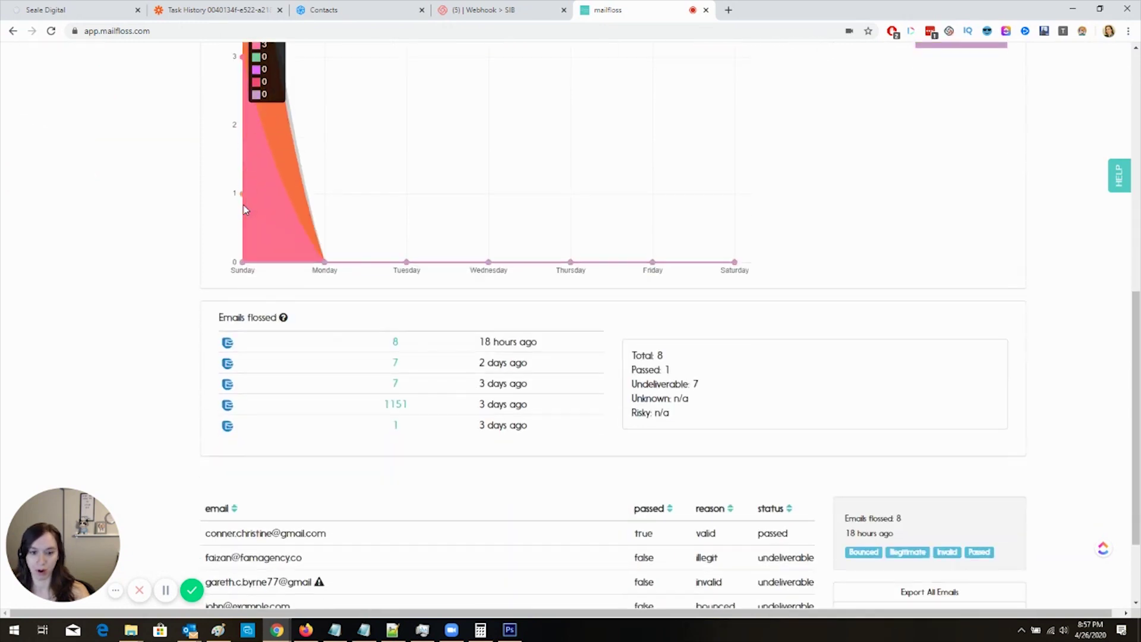
left_click_drag(709, 386, 630, 385)
scroll(787, 392, "down", 2)
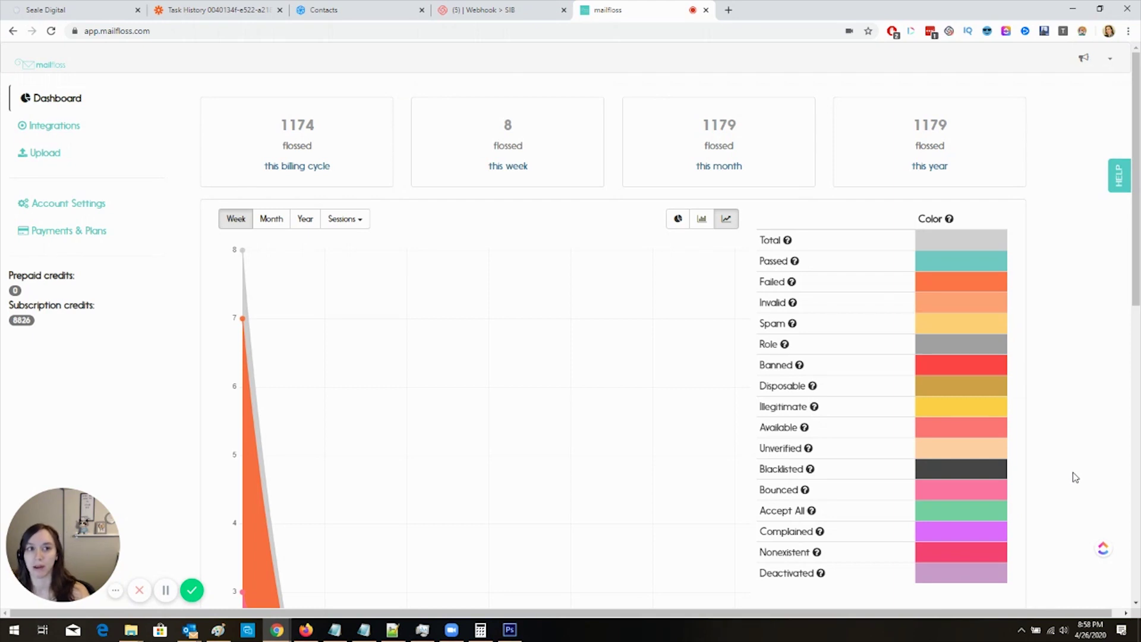
Step: Open Integrations and read the Autofloss, Decay Protection and Safe help tips for Sendinblue
left_click(75, 124)
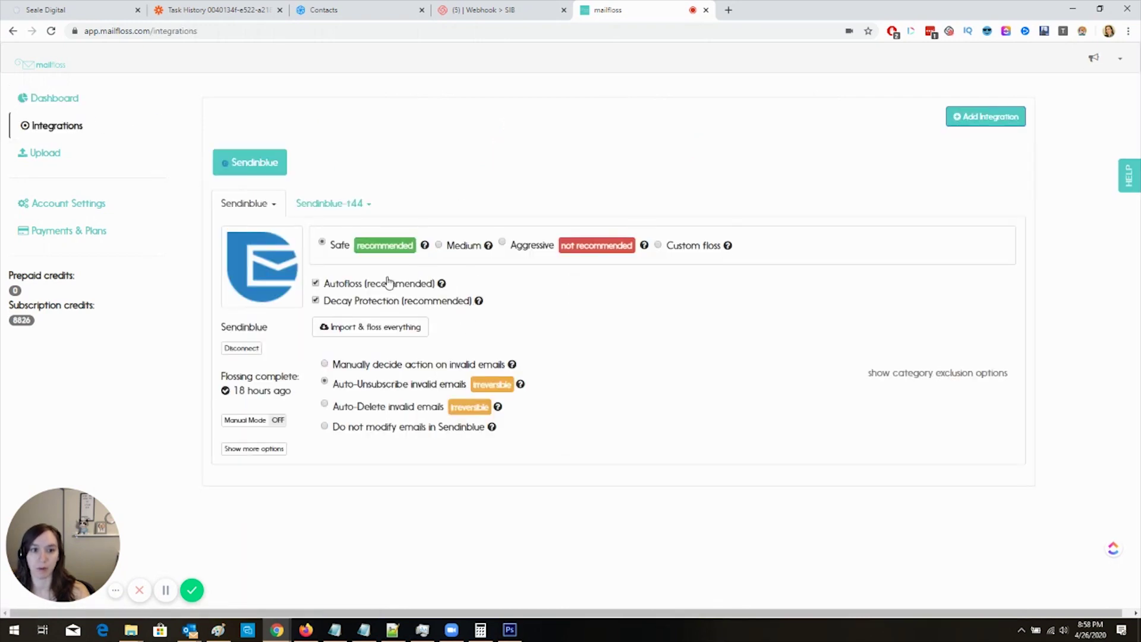
mouse_move(441, 285)
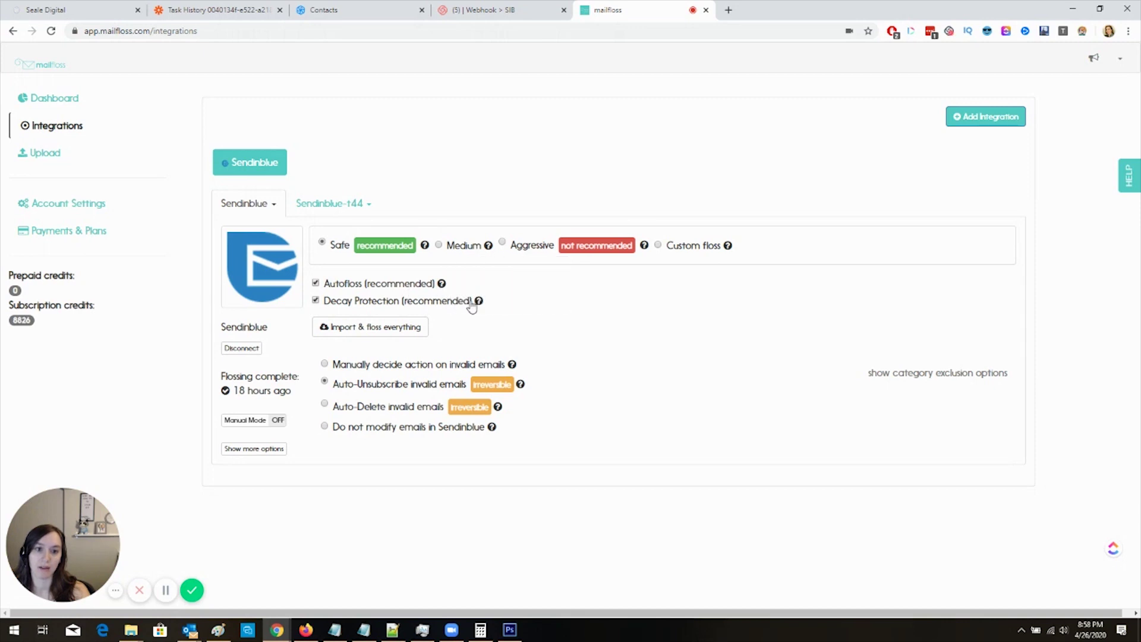
mouse_move(477, 303)
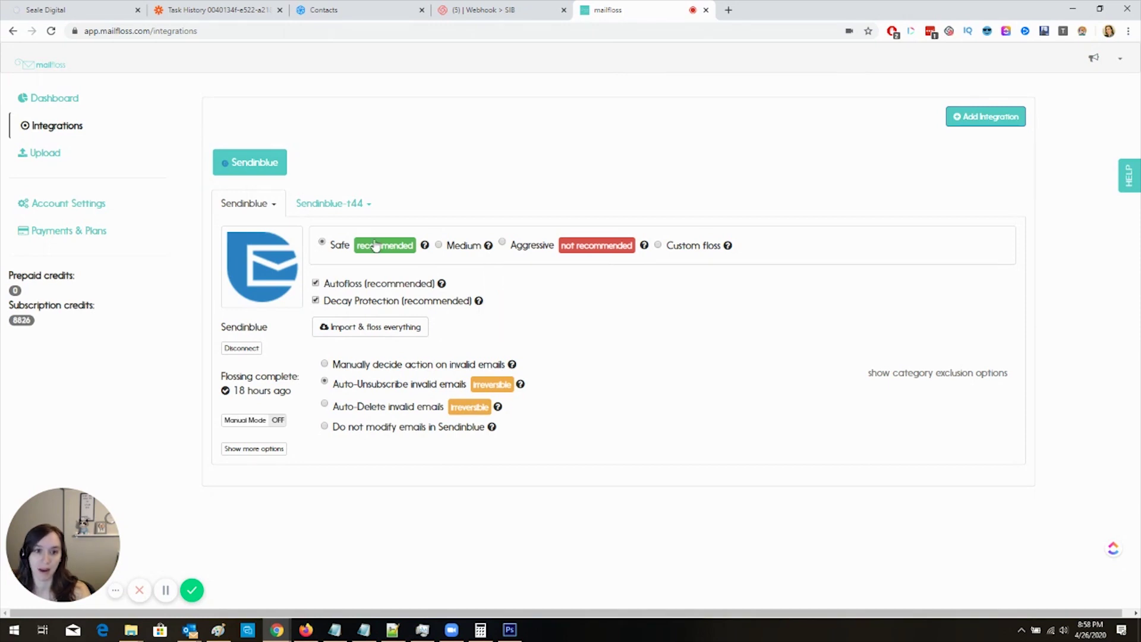
mouse_move(426, 246)
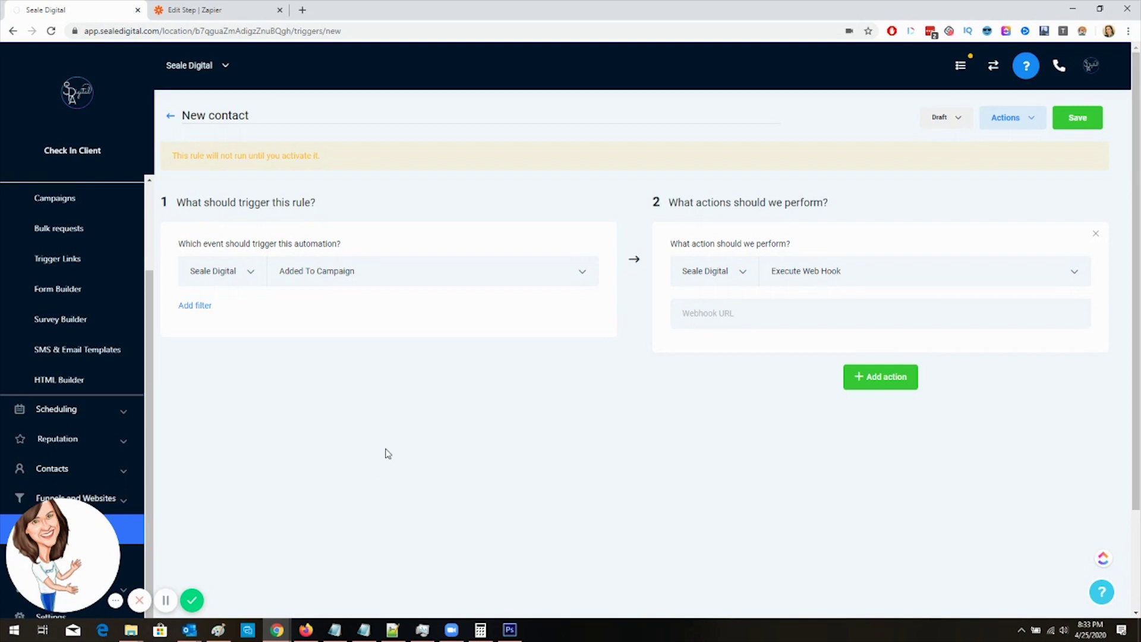
Step: Set the HighLevel rule's trigger to Added To Campaign and switch to the Zapier editor
scroll(89, 419, "down", 2)
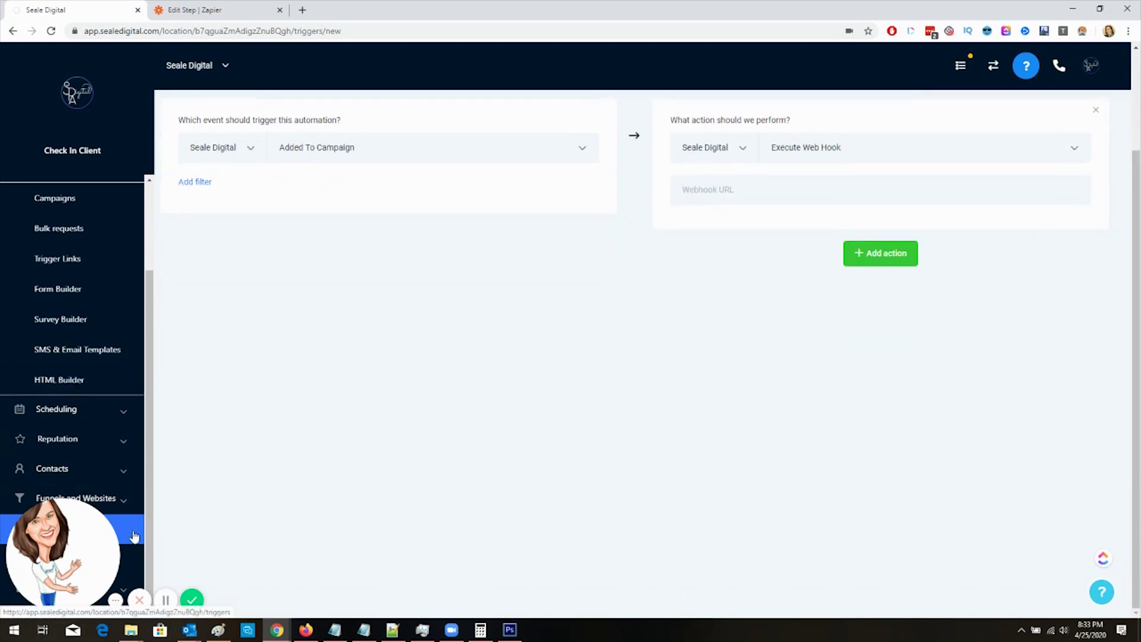
scroll(304, 490, "up", 2)
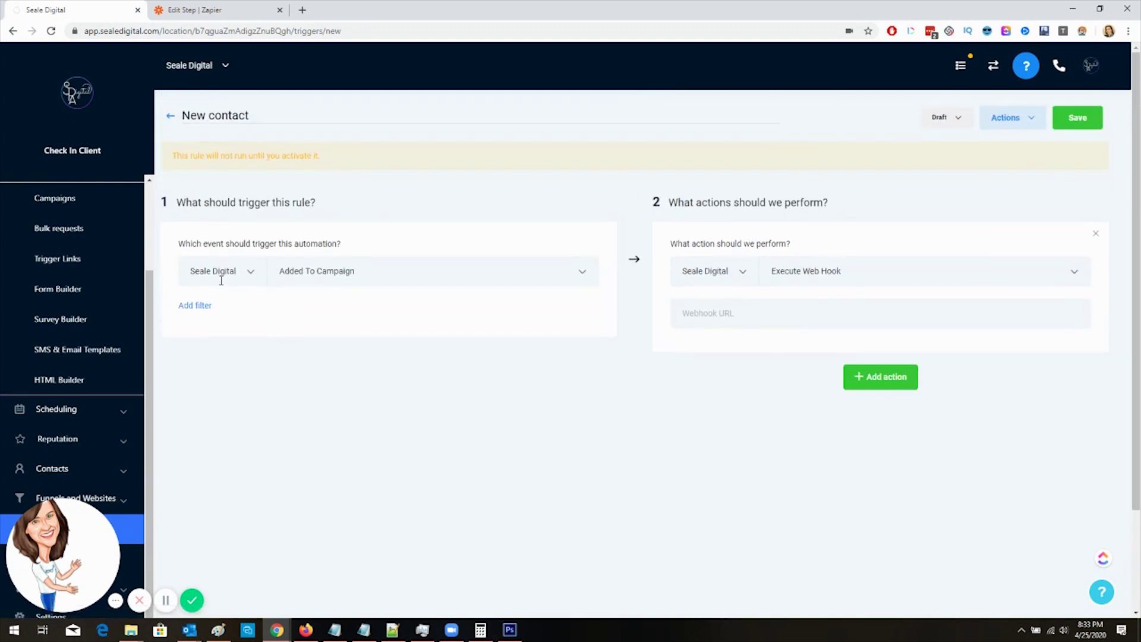
left_click(334, 273)
left_click(350, 308)
left_click(195, 8)
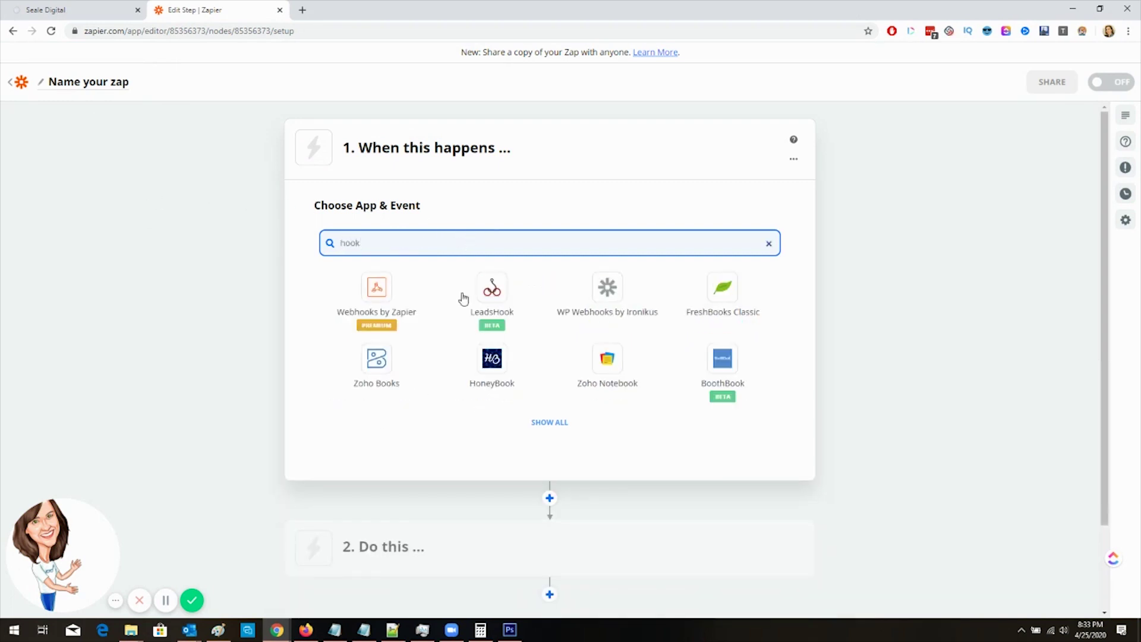
Step: Set the zap trigger to Webhooks by Zapier Catch Hook and copy its webhook URL
left_click(389, 304)
left_click(449, 308)
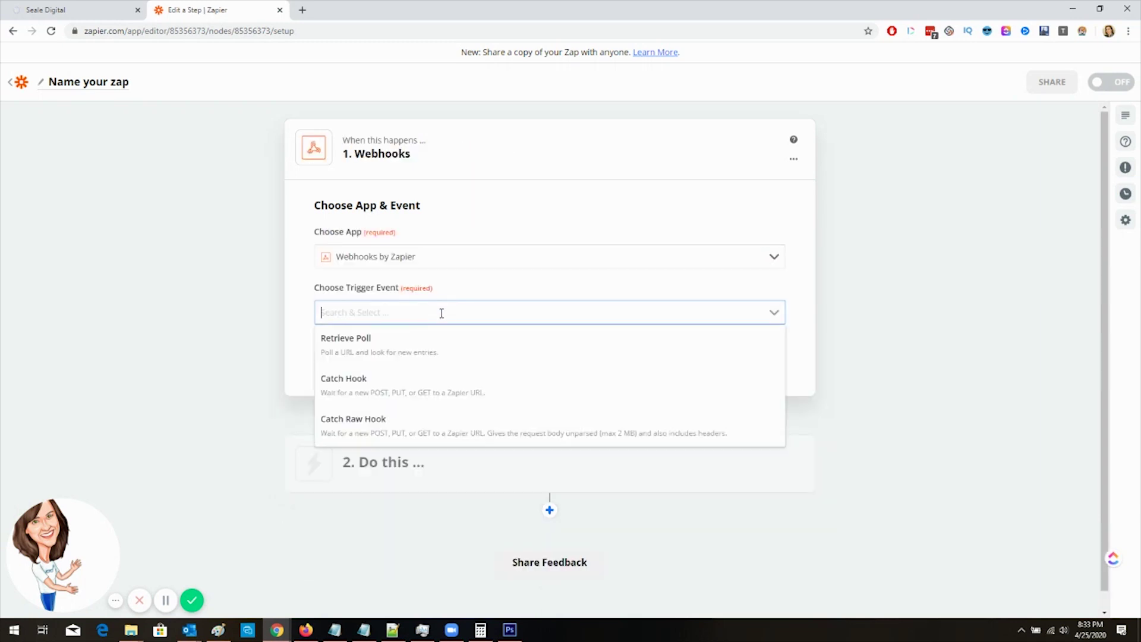
left_click(436, 385)
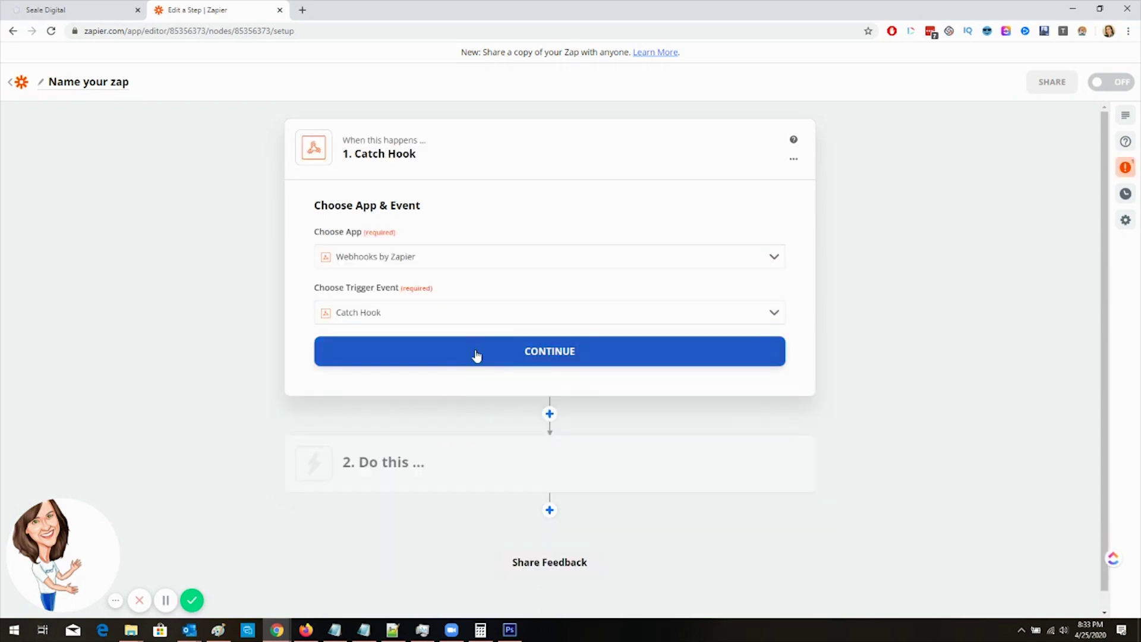
left_click(474, 354)
left_click(763, 279)
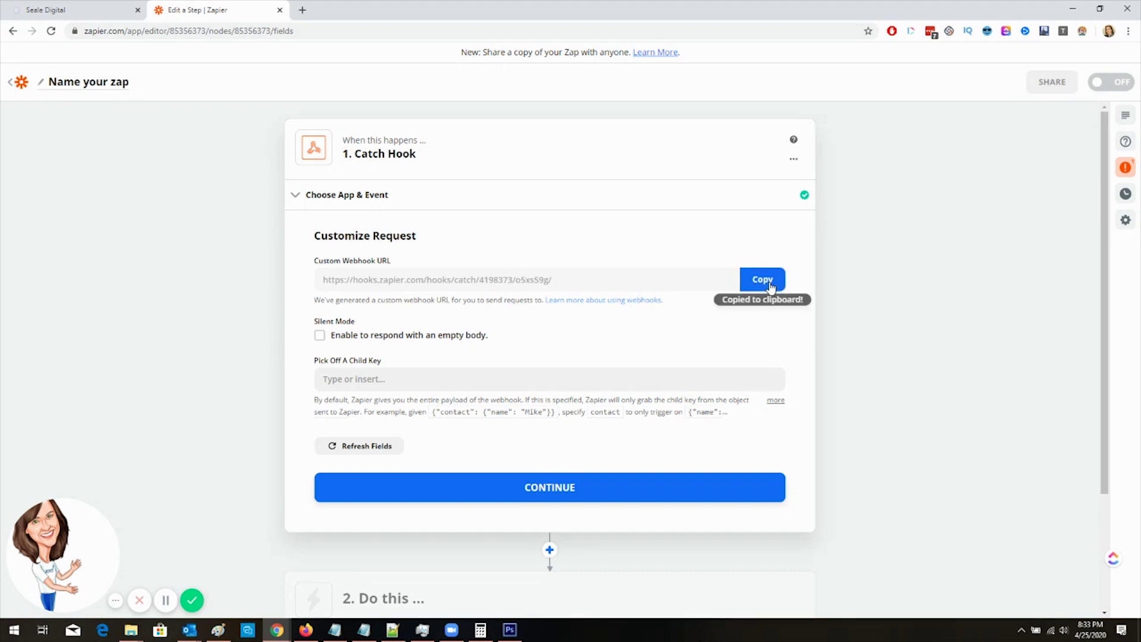
Step: Paste the URL into the HighLevel rule's Webhook URL, make it Active, save, and confirm the hook
key("ctrl+Tab")
left_click(805, 314)
key("ctrl+v")
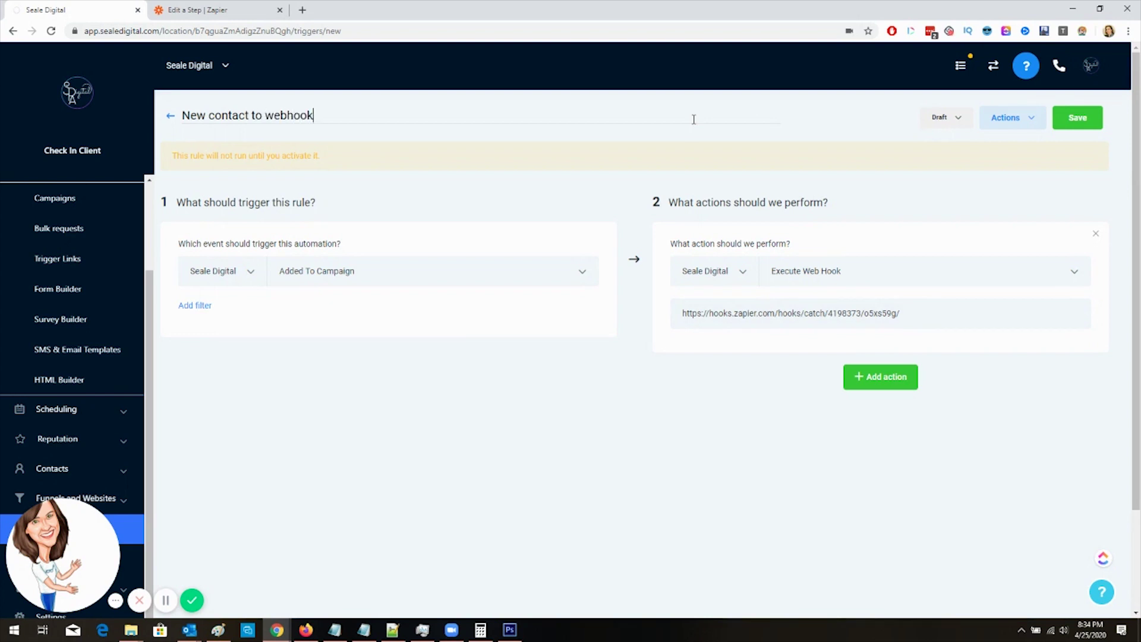
left_click(959, 122)
left_click(951, 150)
left_click(1074, 126)
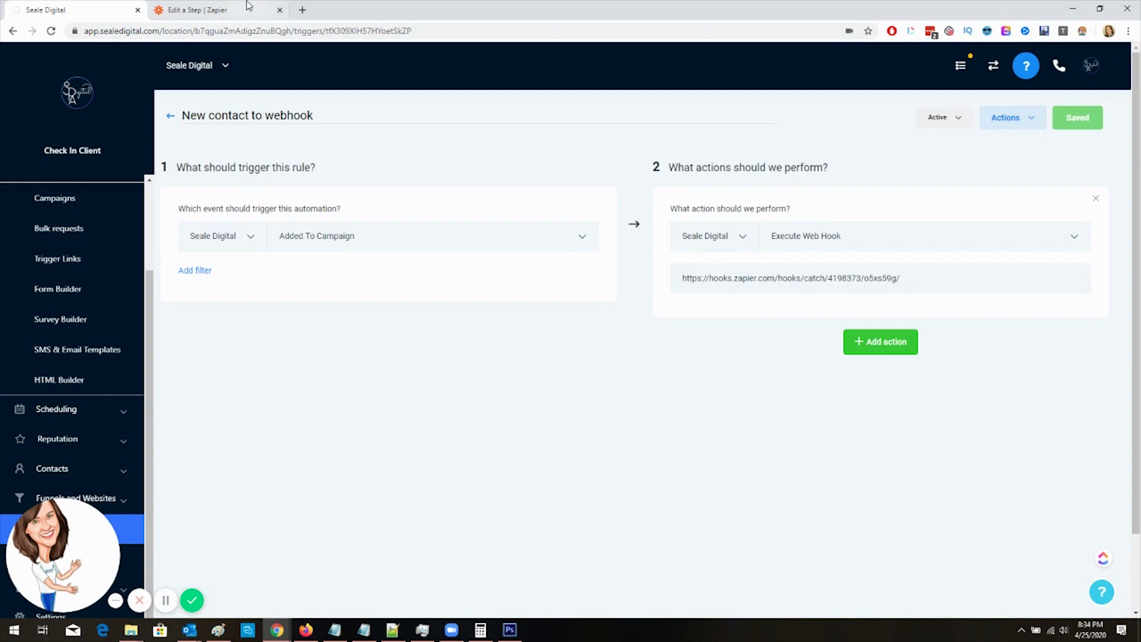
left_click(256, 10)
left_click(440, 491)
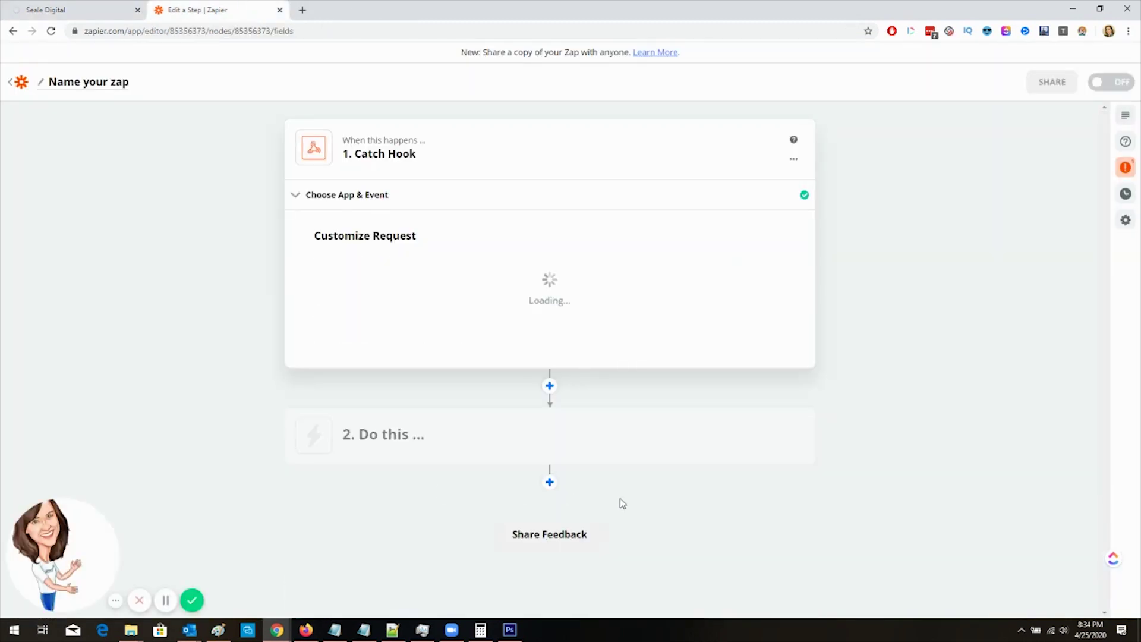
Step: Test the Catch Hook trigger and start the zap's second step
left_click(520, 358)
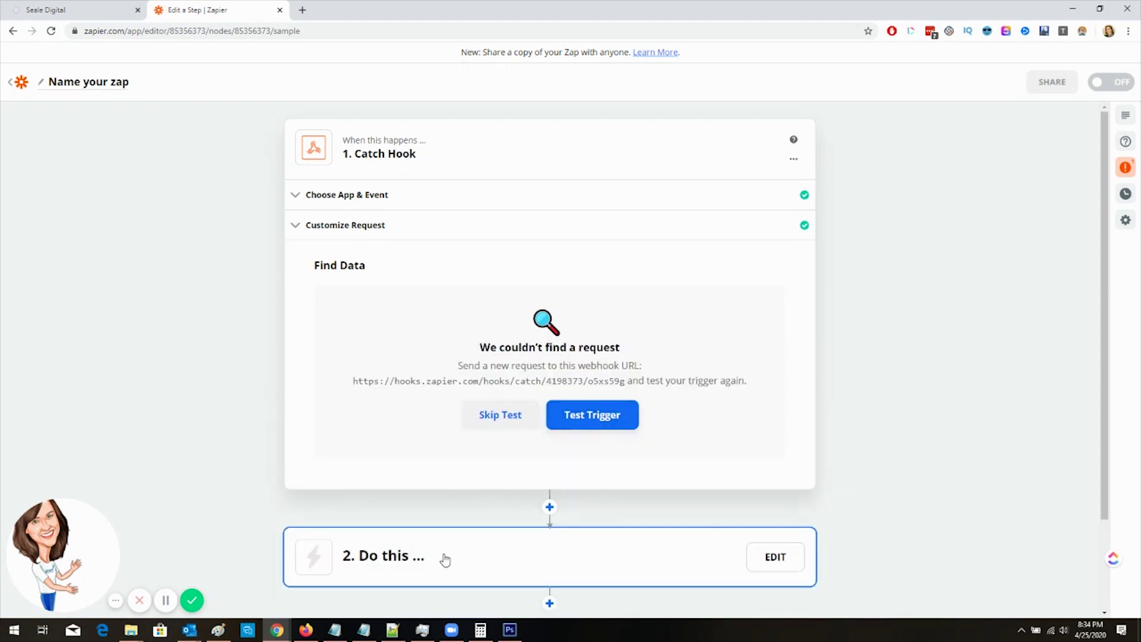
left_click(444, 558)
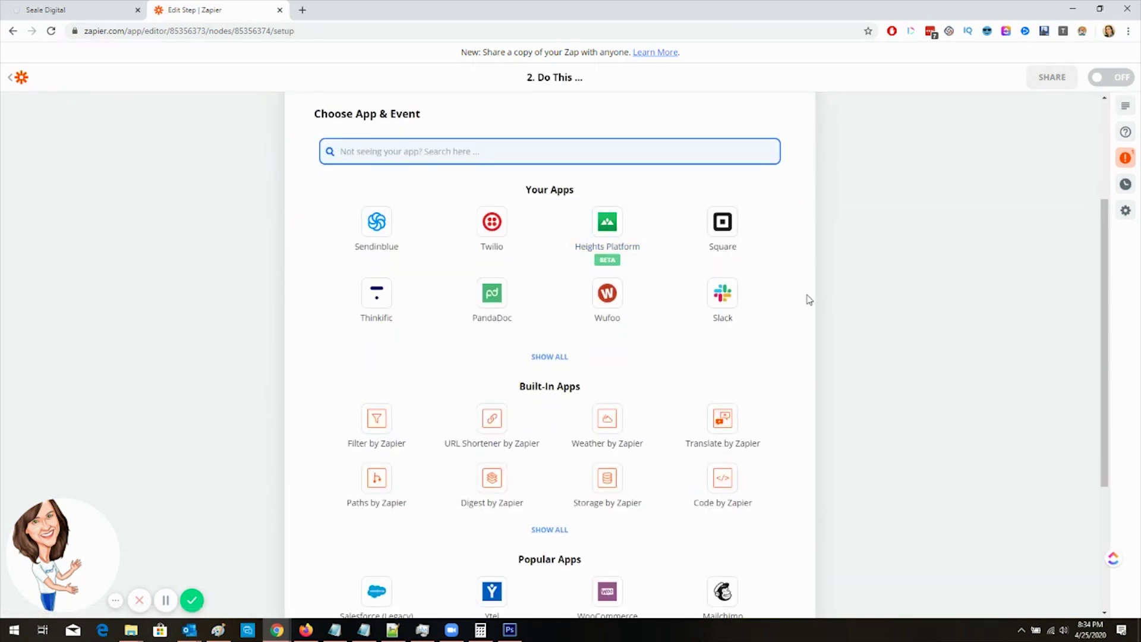
left_click(107, 7)
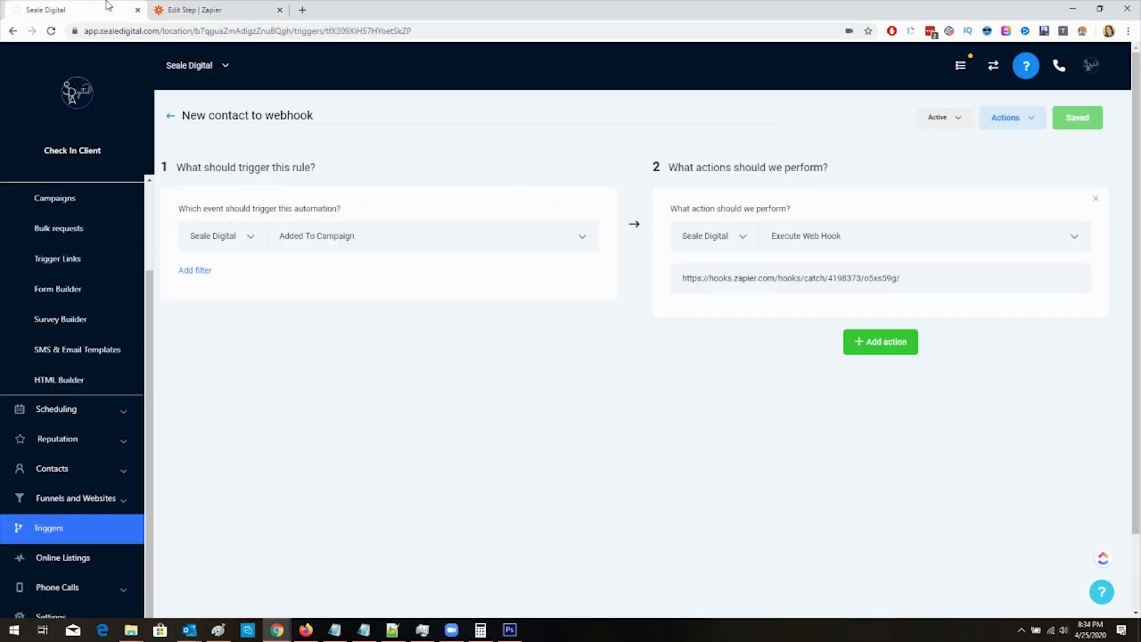
left_click(196, 10)
Step: Make step 2 a Sendinblue Add Subscriber action on the connected Sendinblue account
left_click(377, 233)
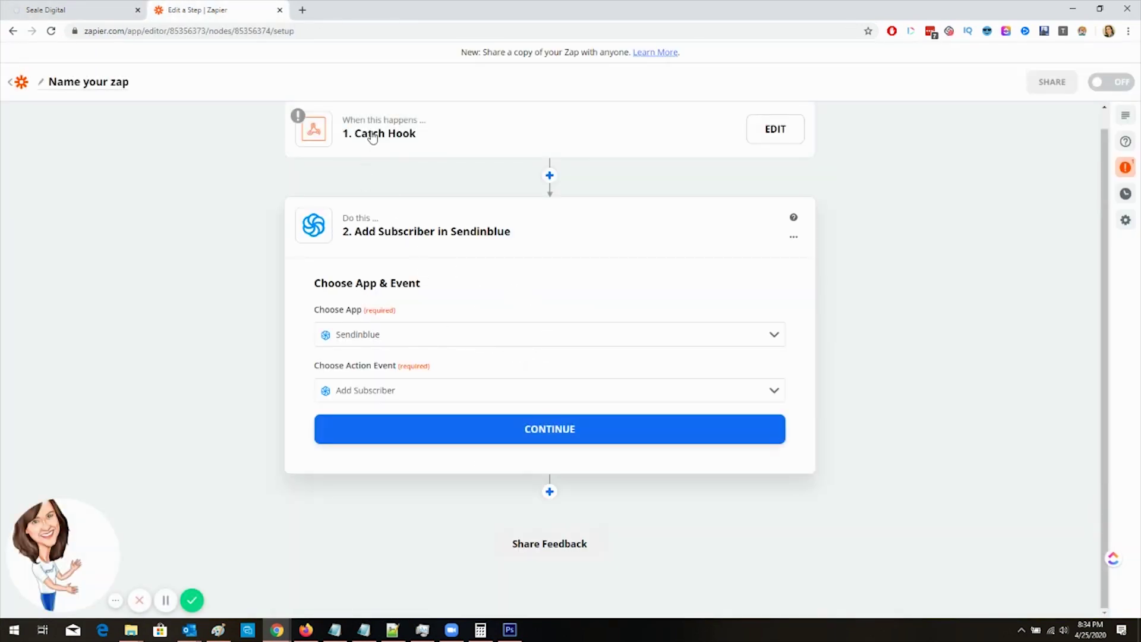
left_click(401, 435)
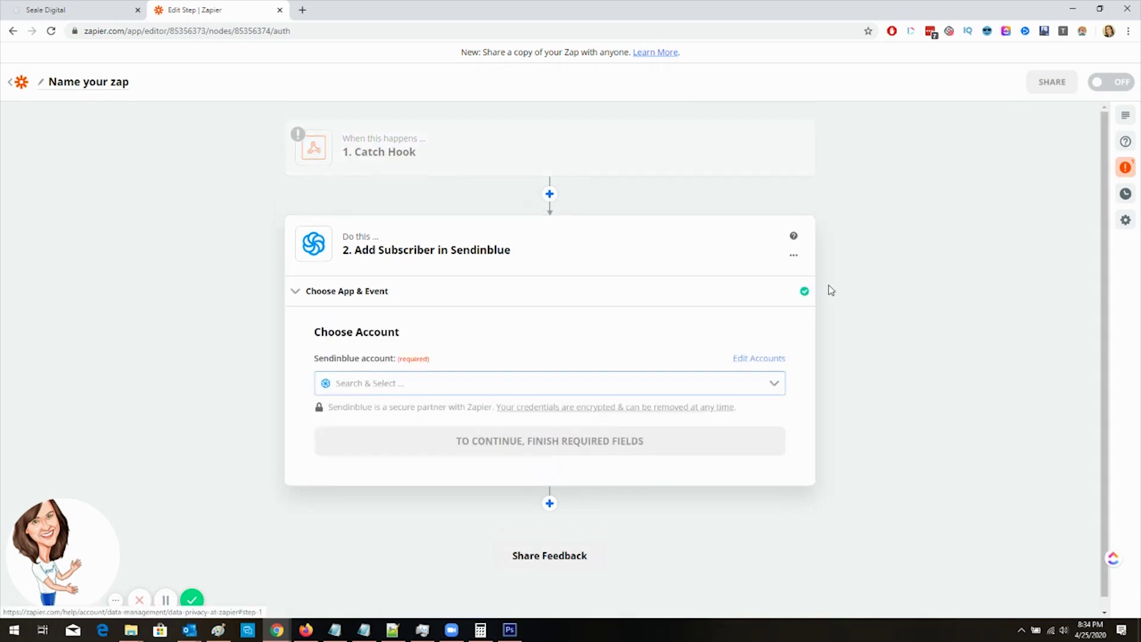
left_click(379, 389)
left_click(356, 414)
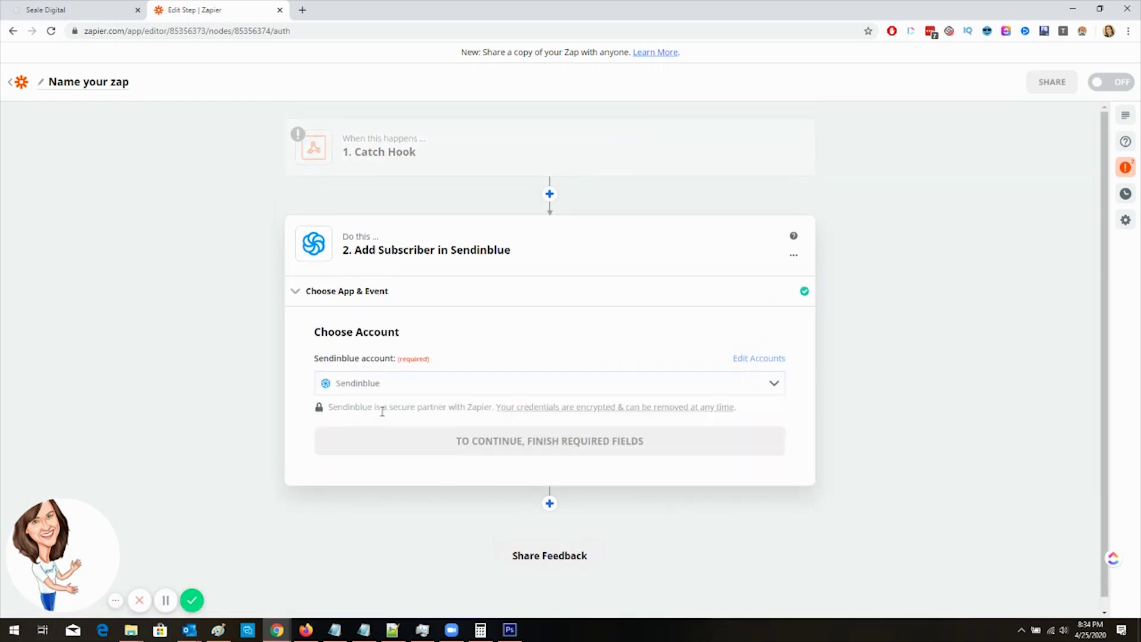
left_click(410, 449)
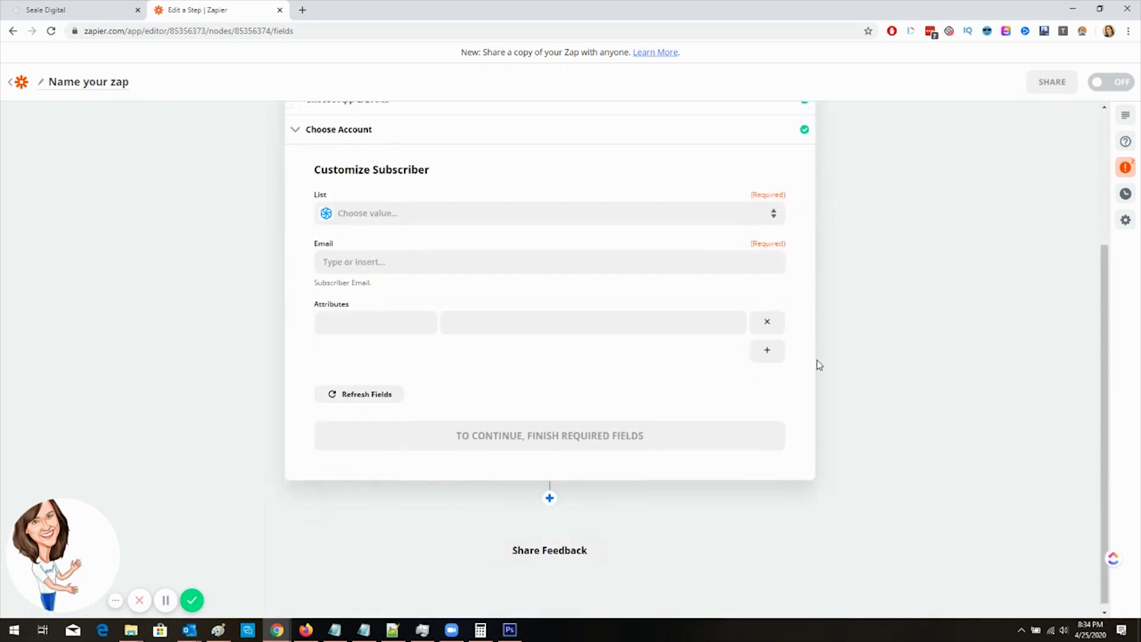
left_click(386, 255)
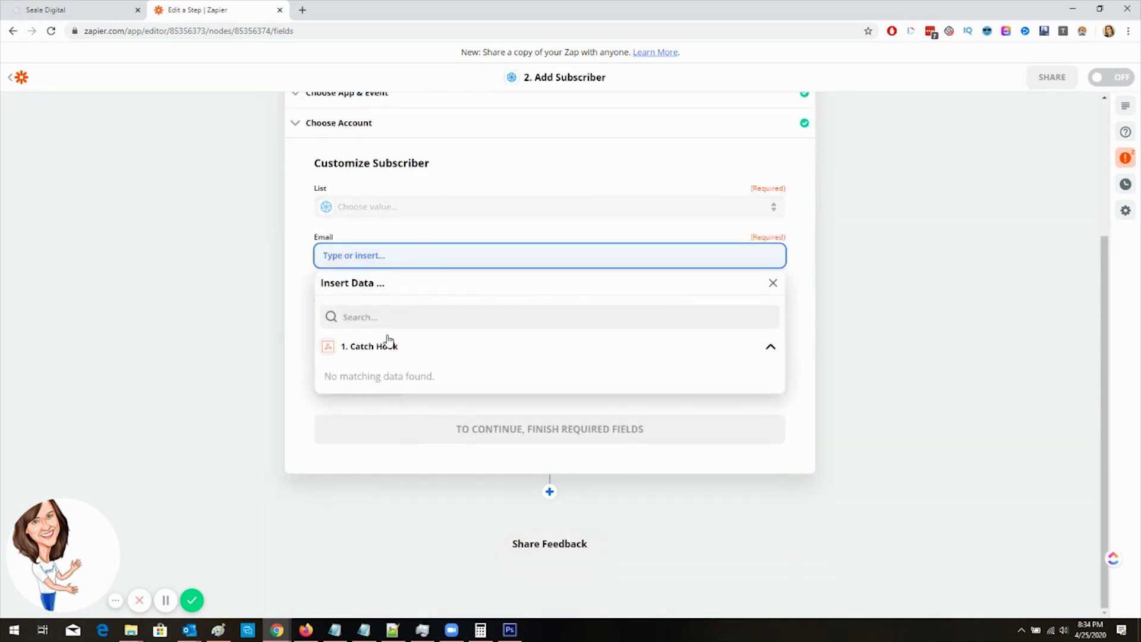
left_click(226, 297)
left_click(72, 9)
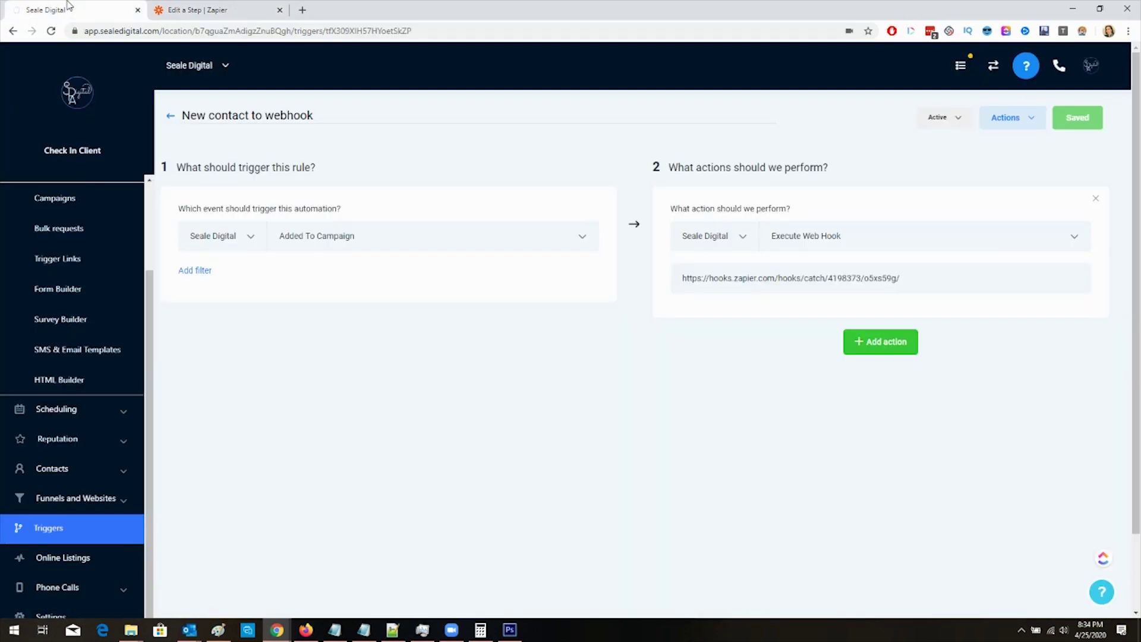
Step: Search HighLevel's contacts and open a test contact's record
left_click(92, 469)
left_click(131, 504)
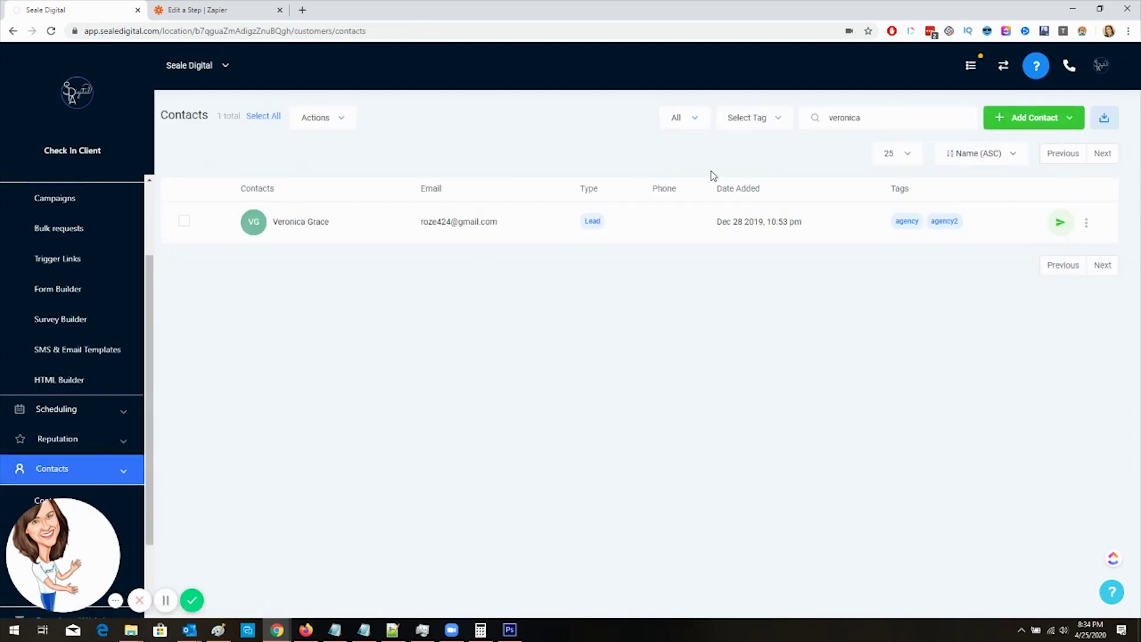
left_click_drag(873, 118, 760, 115)
type("d")
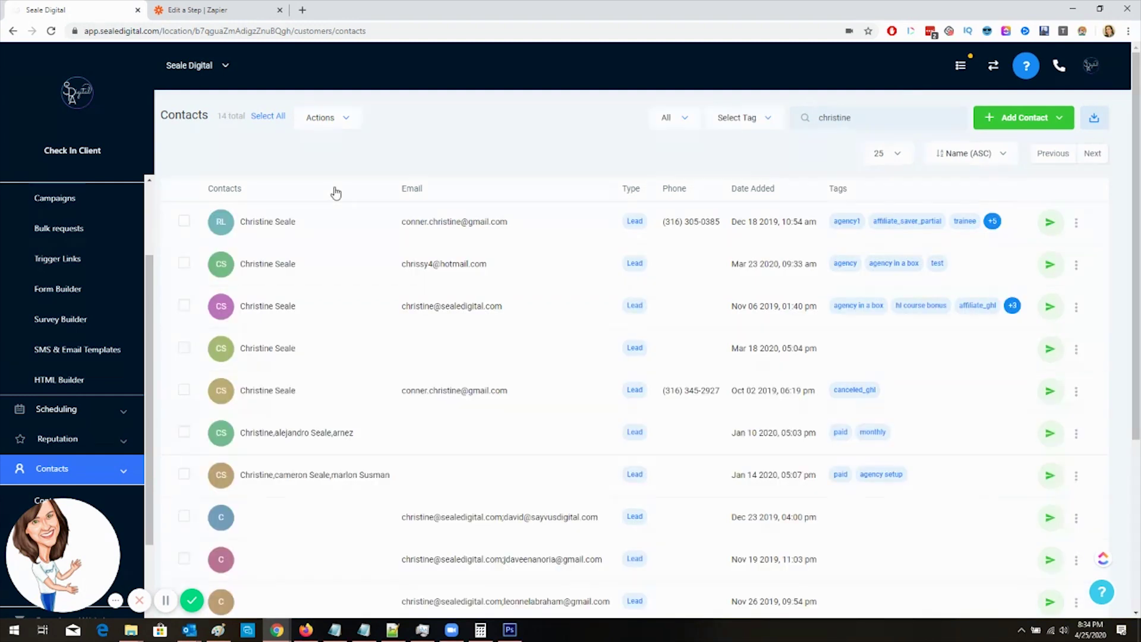
left_click(478, 225)
Step: Add the contact to the GHL Canceled campaign under Active Campaigns
scroll(231, 339, "down", 15)
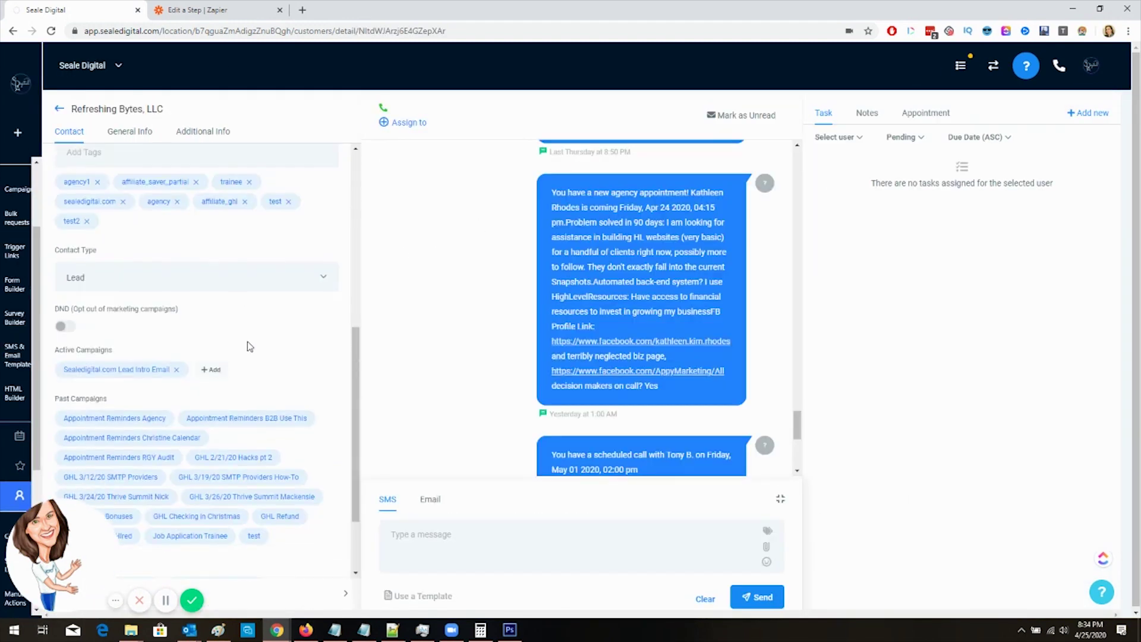
left_click(211, 268)
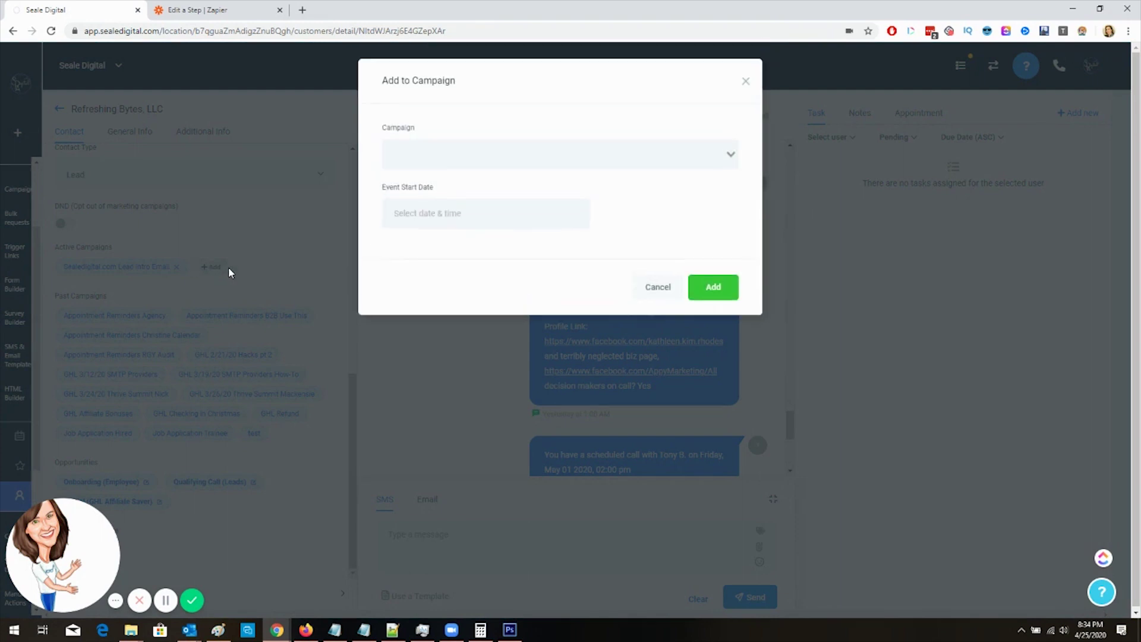
left_click(478, 167)
scroll(522, 301, "down", 10)
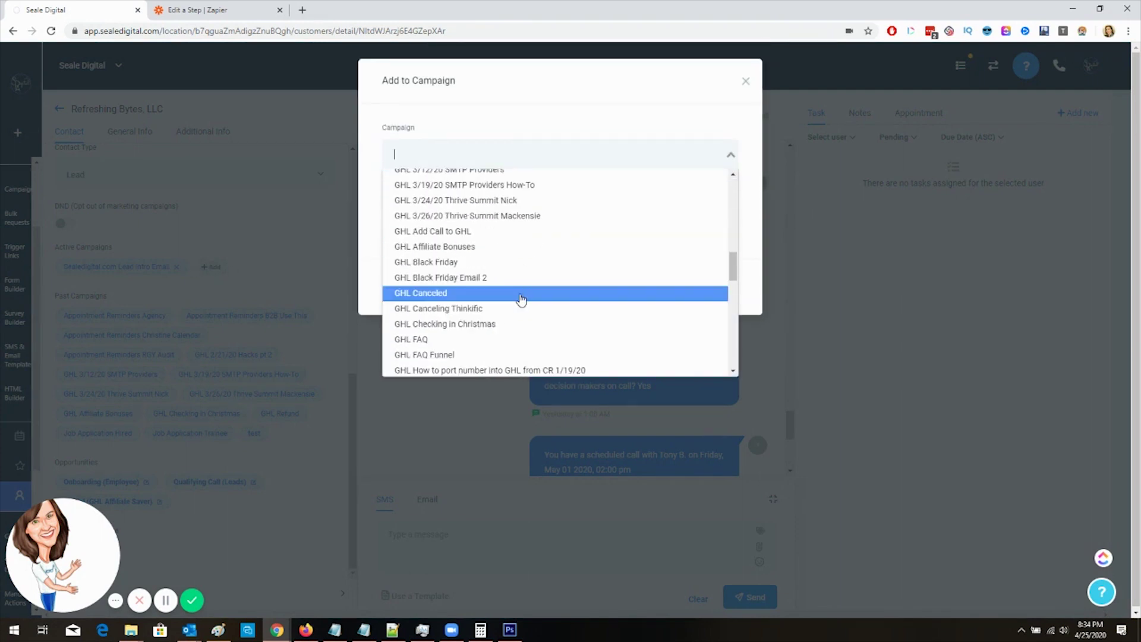
left_click(521, 293)
left_click(691, 295)
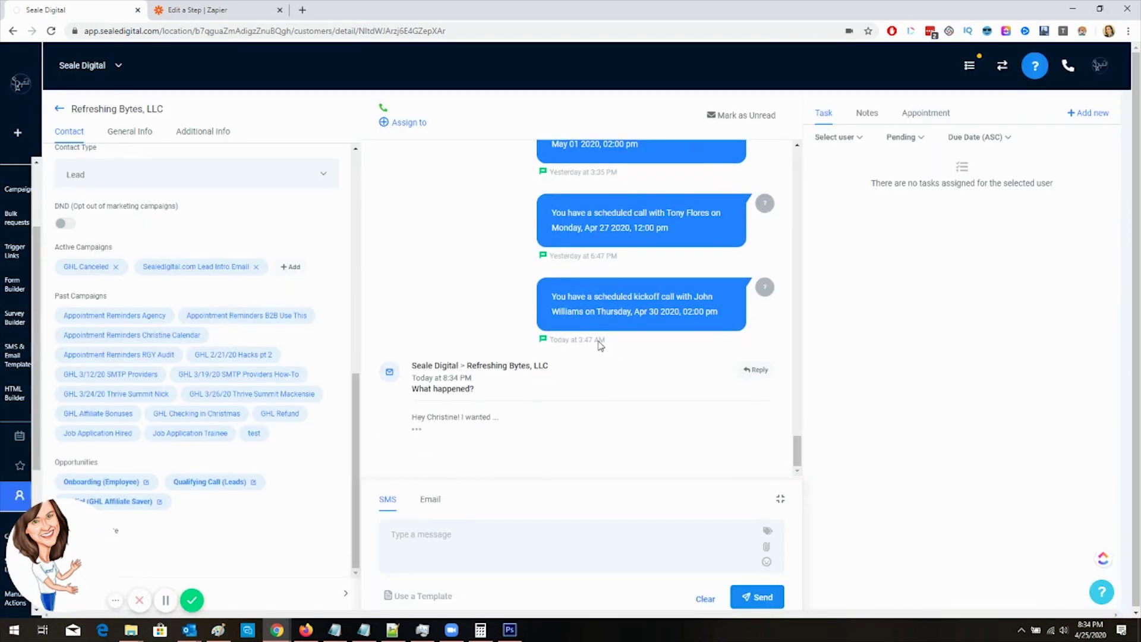
left_click(231, 10)
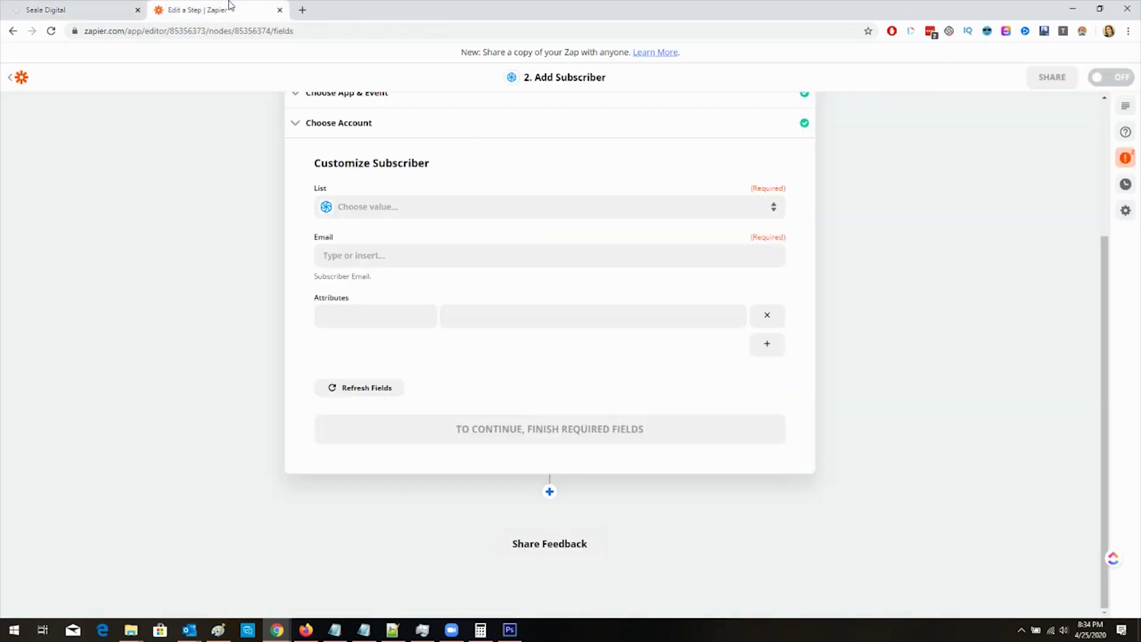
Step: Re-test the Catch Hook trigger for the new request and confirm the Sendinblue app and account
scroll(455, 330, "up", 4)
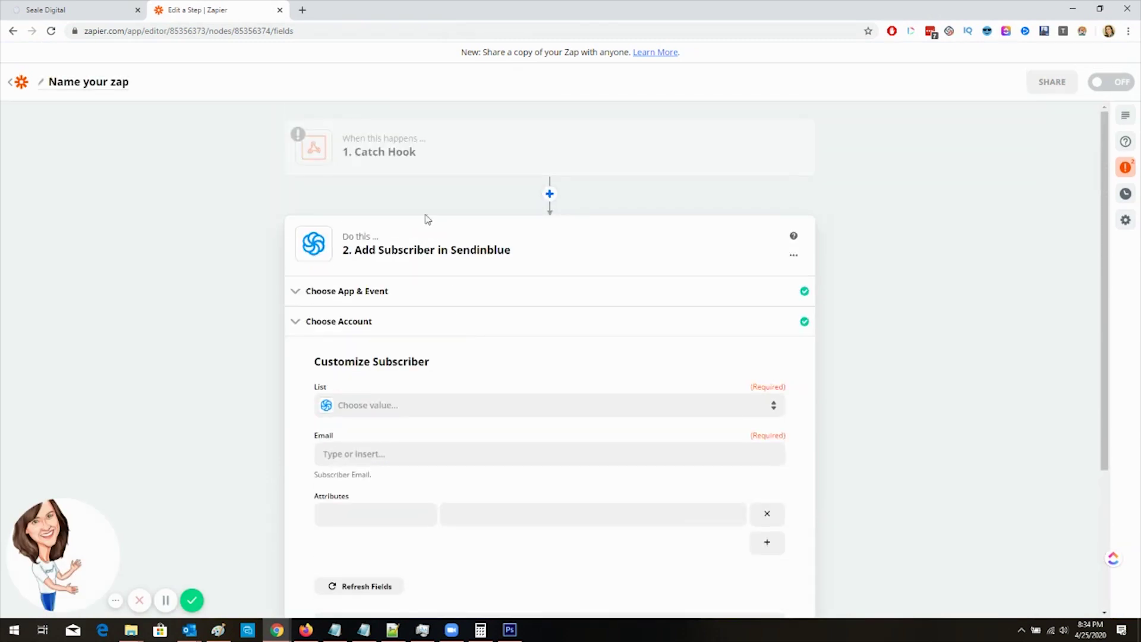
left_click(414, 156)
left_click(402, 329)
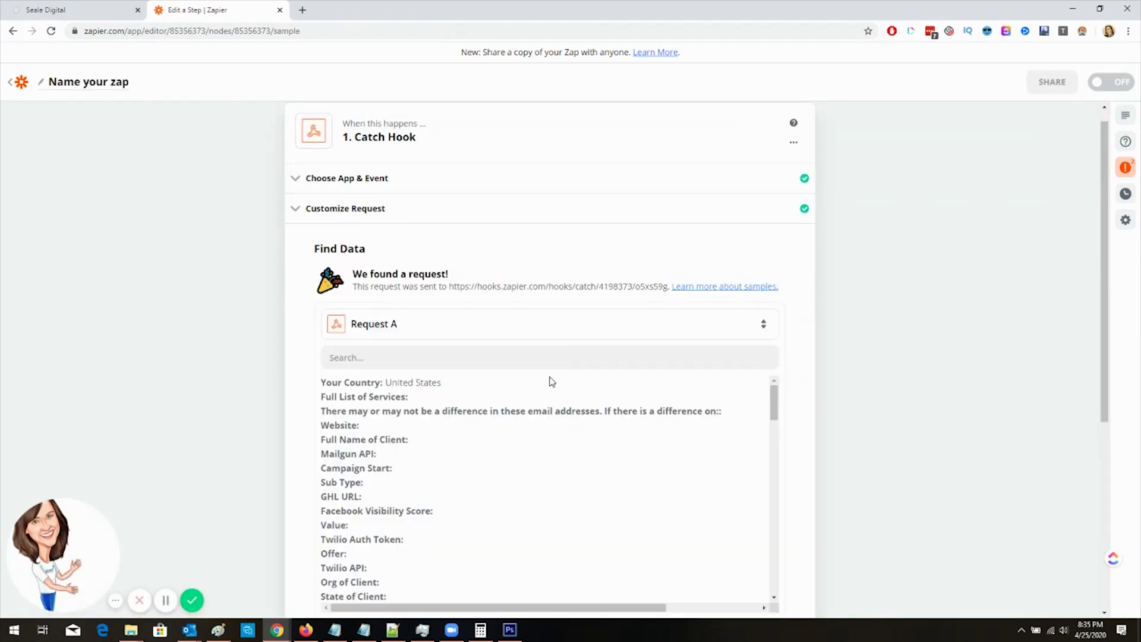
scroll(807, 351, "down", 4)
left_click(742, 410)
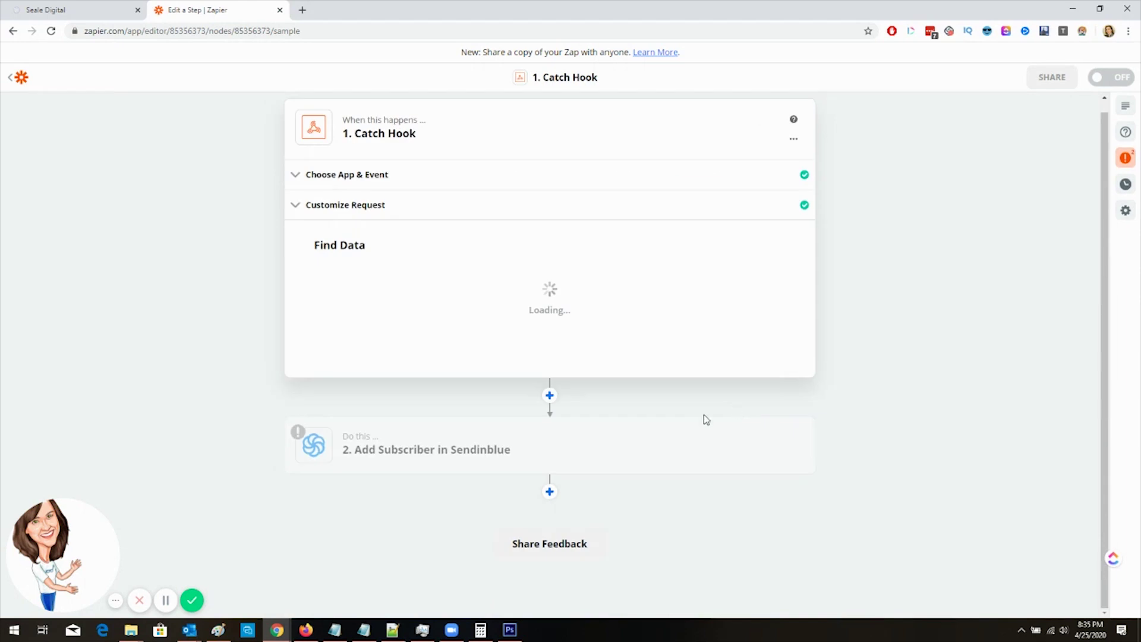
left_click(431, 433)
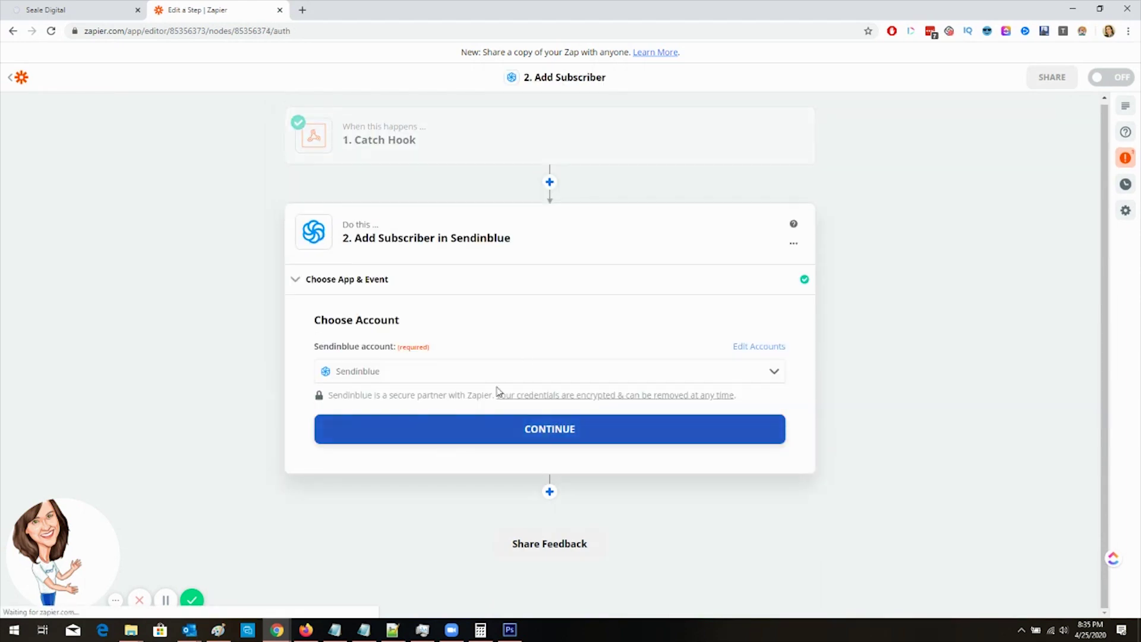
left_click(461, 440)
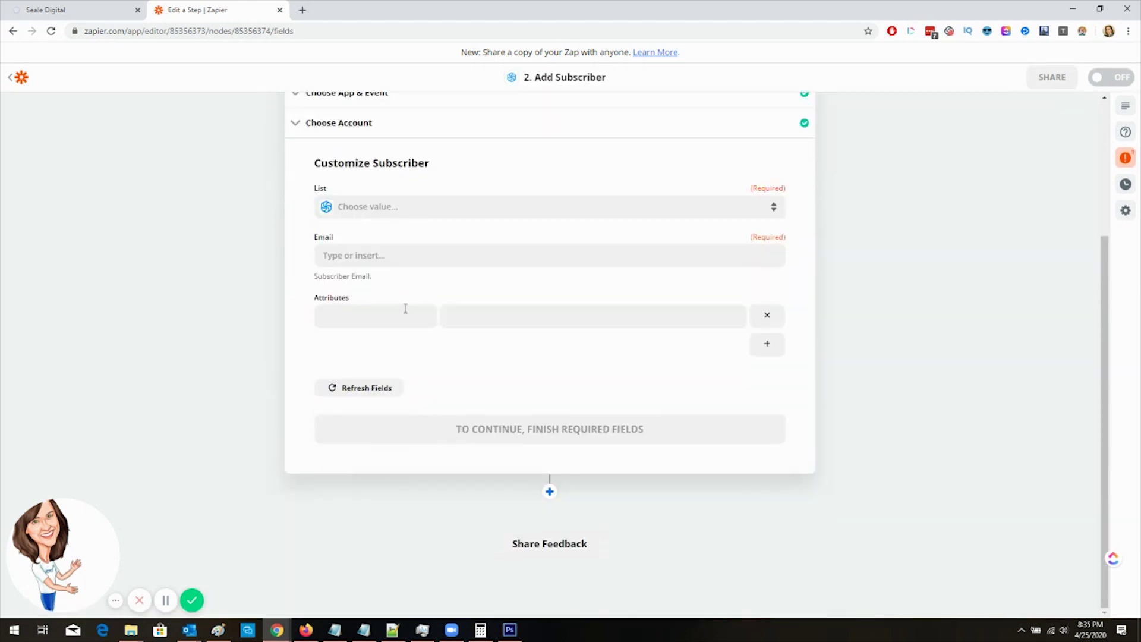
Step: Send subscribers to list GHL Export 4-23-20 with the hook's Email mapped, and run the test
left_click(406, 204)
left_click(388, 335)
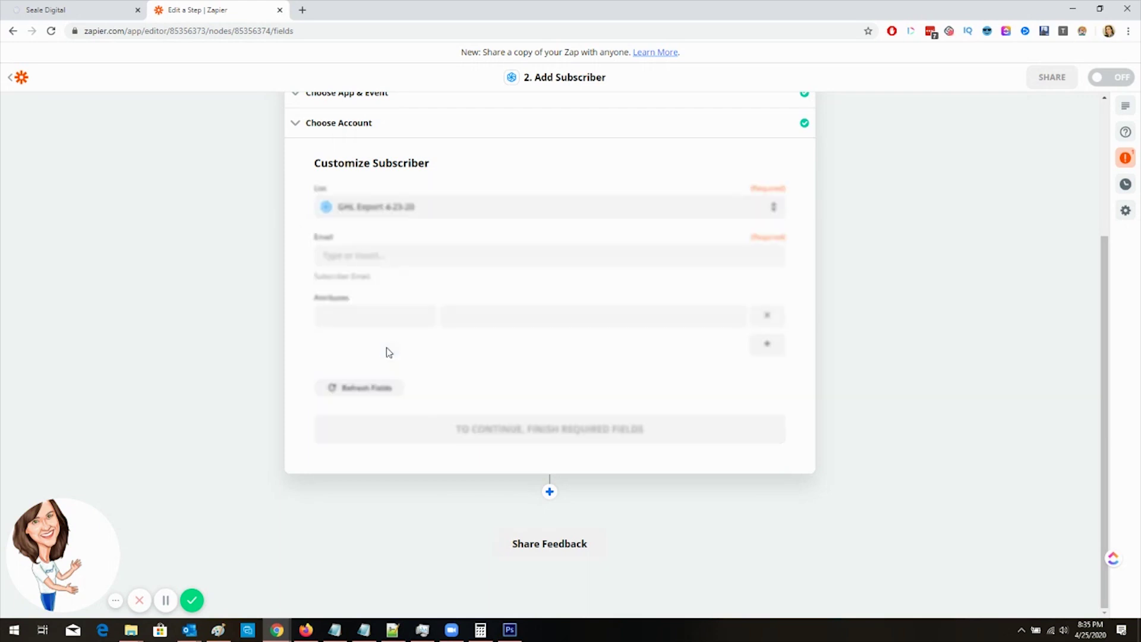
left_click(392, 257)
left_click(420, 373)
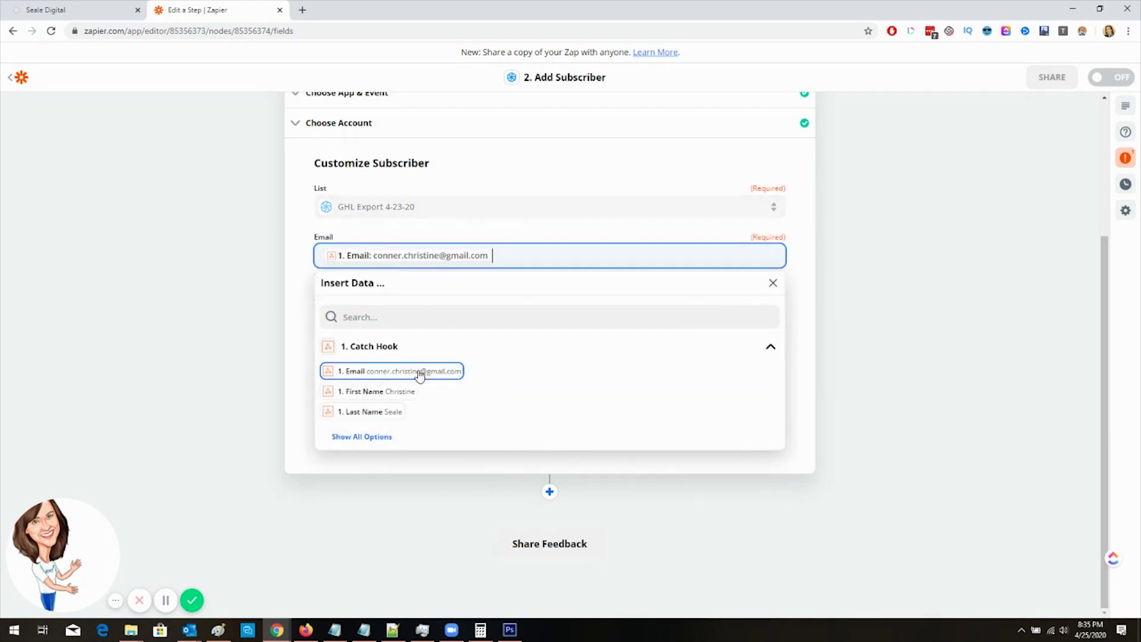
left_click(208, 259)
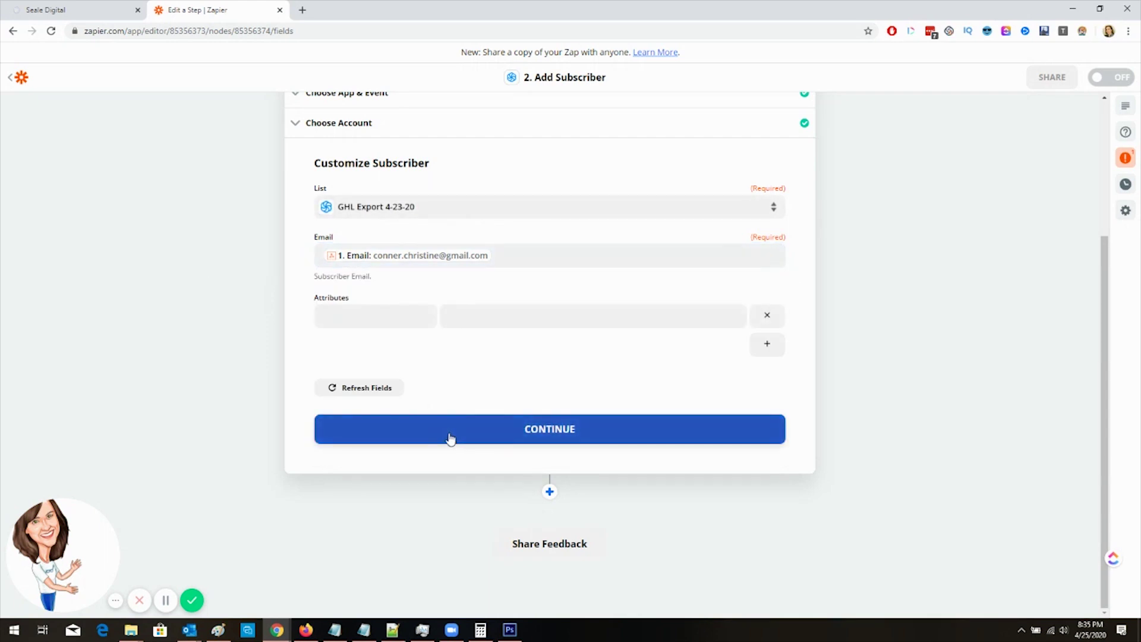
left_click(373, 316)
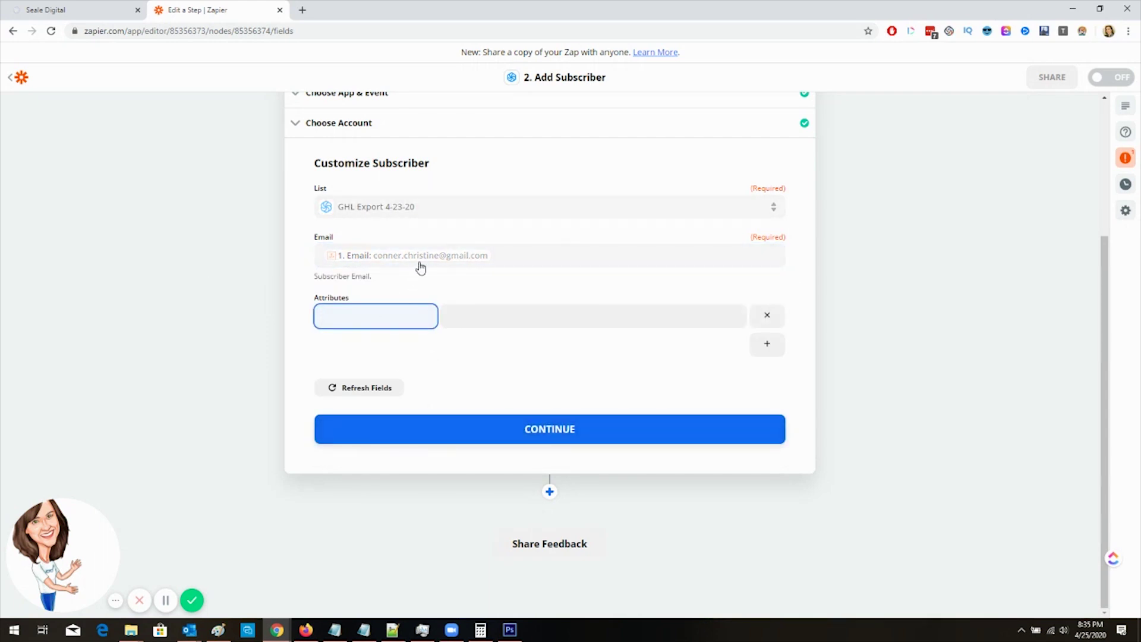
left_click(522, 432)
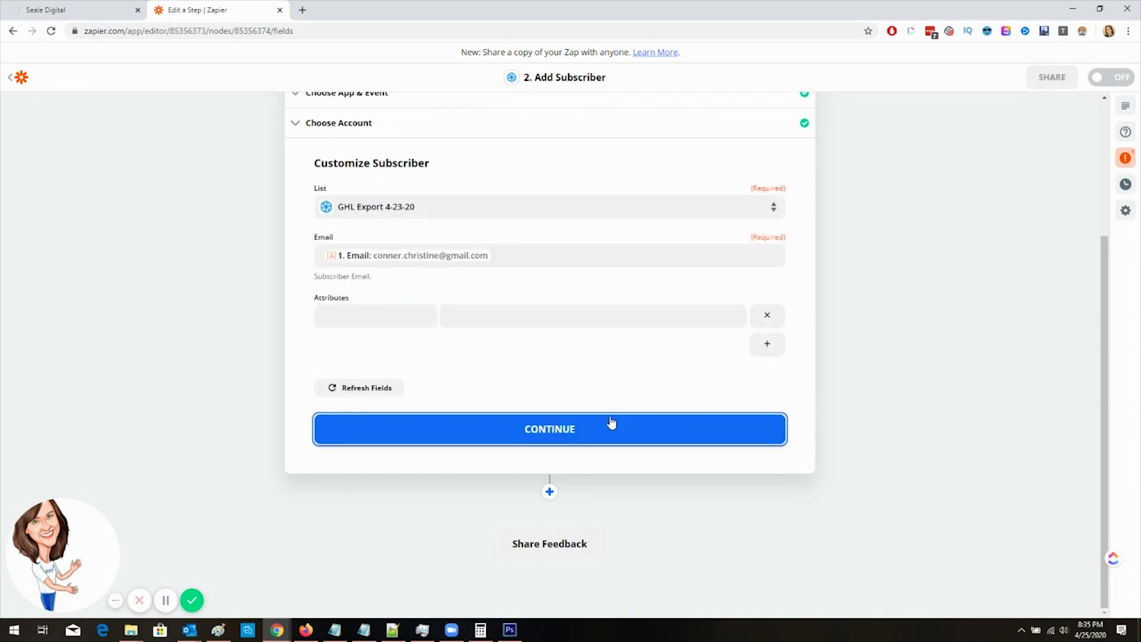
left_click(483, 428)
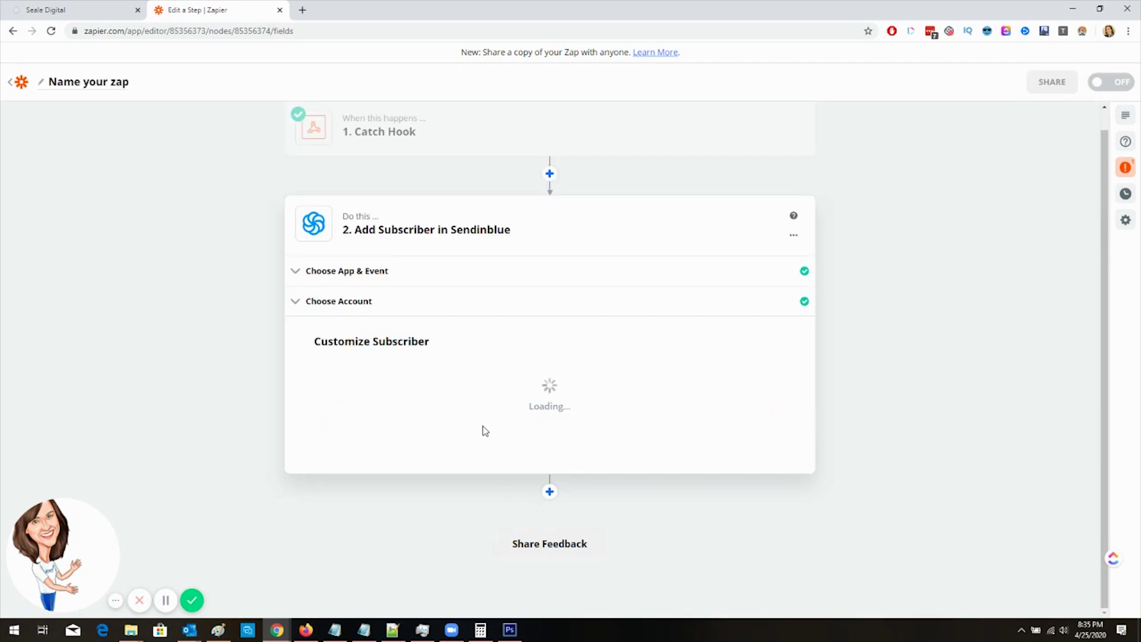
left_click(484, 430)
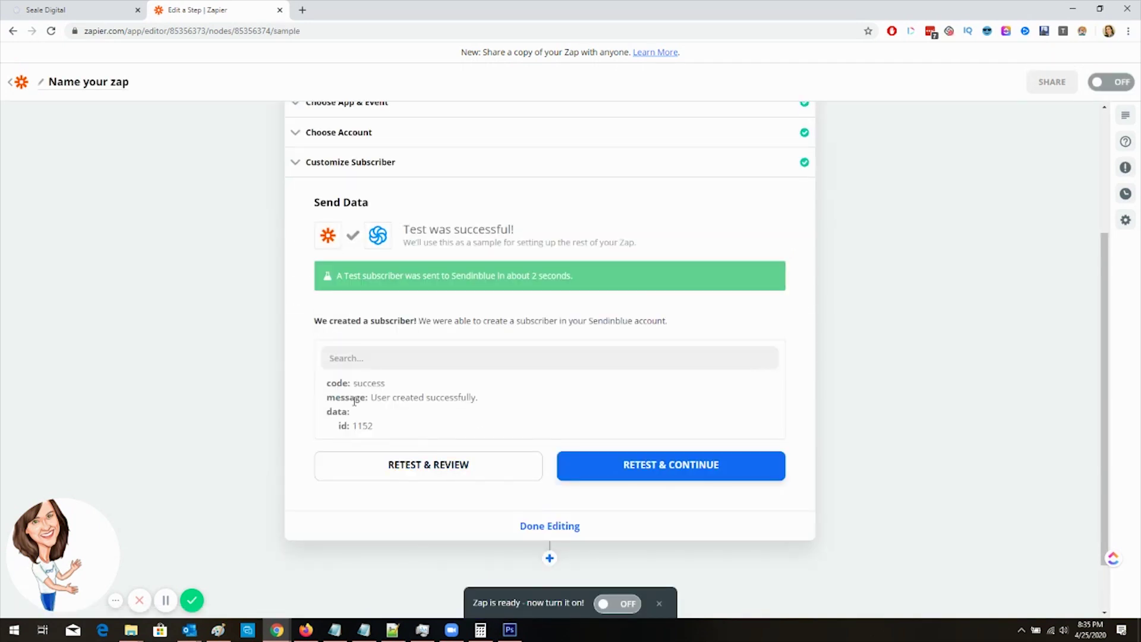
Step: Check Sendinblue's Contacts list in a new tab, now 1,152 contacts, then return to Zapier
left_click(302, 8)
type("sen")
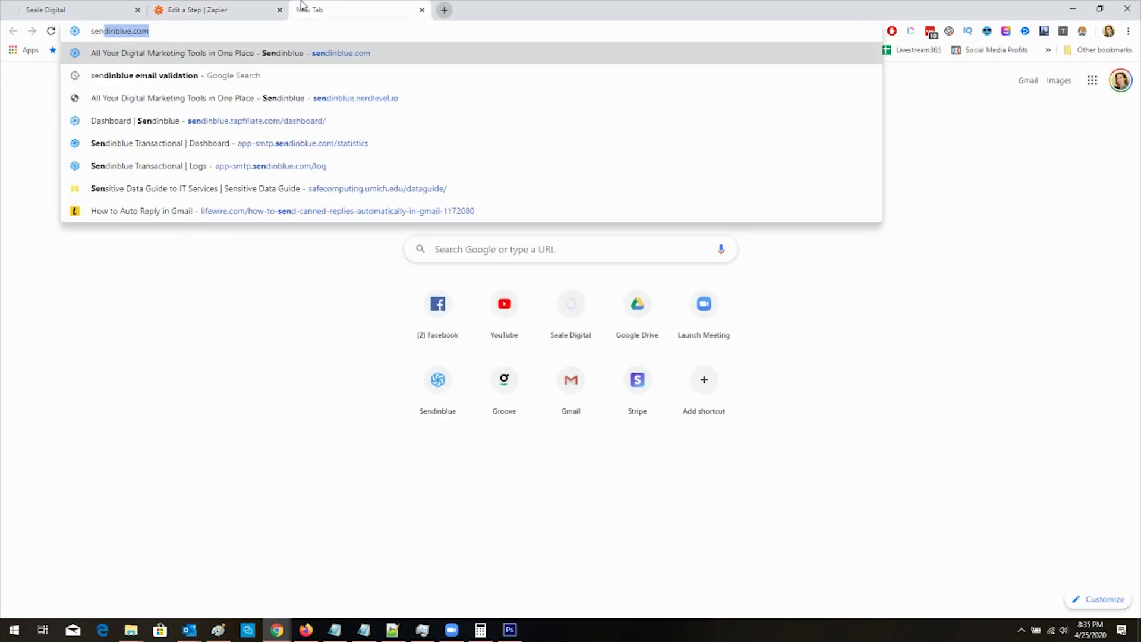
key("Return")
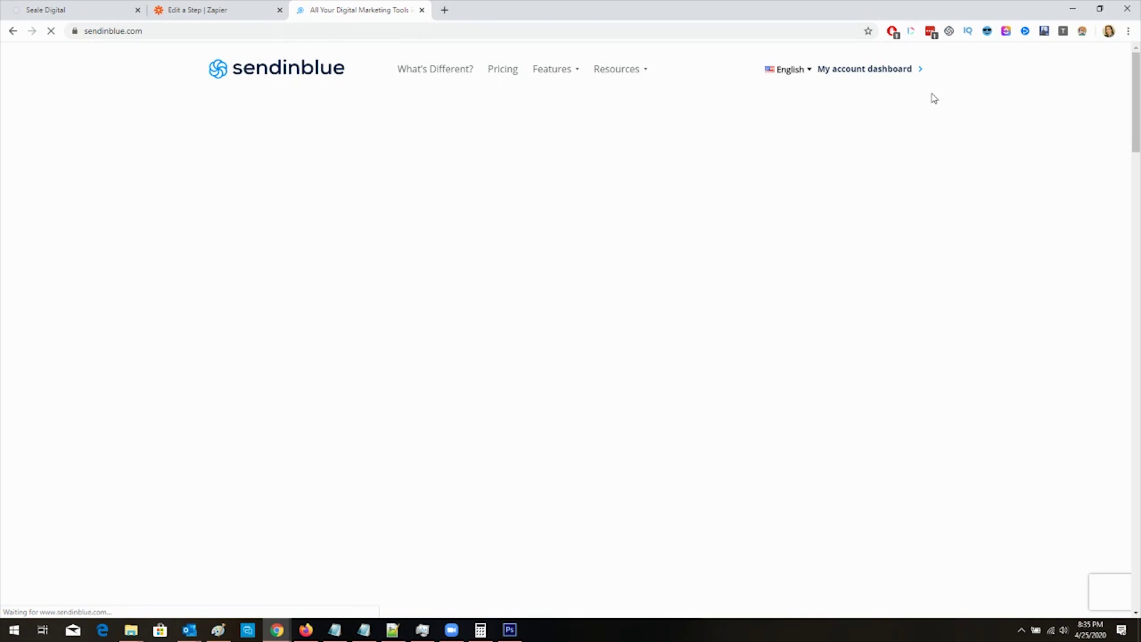
left_click(889, 70)
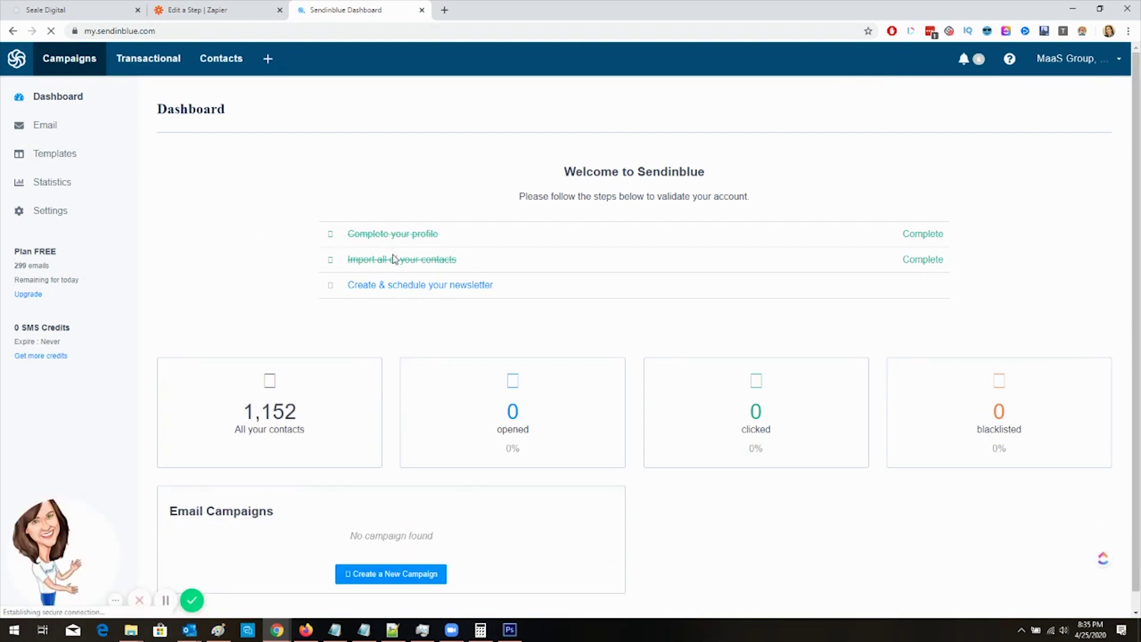
left_click(265, 428)
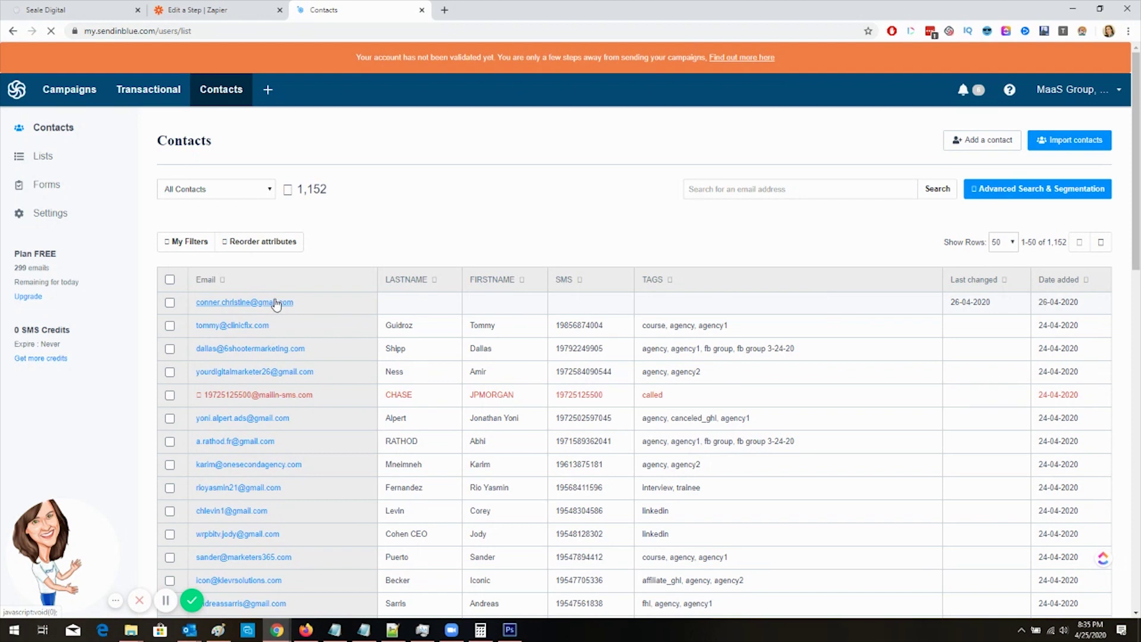
left_click(208, 6)
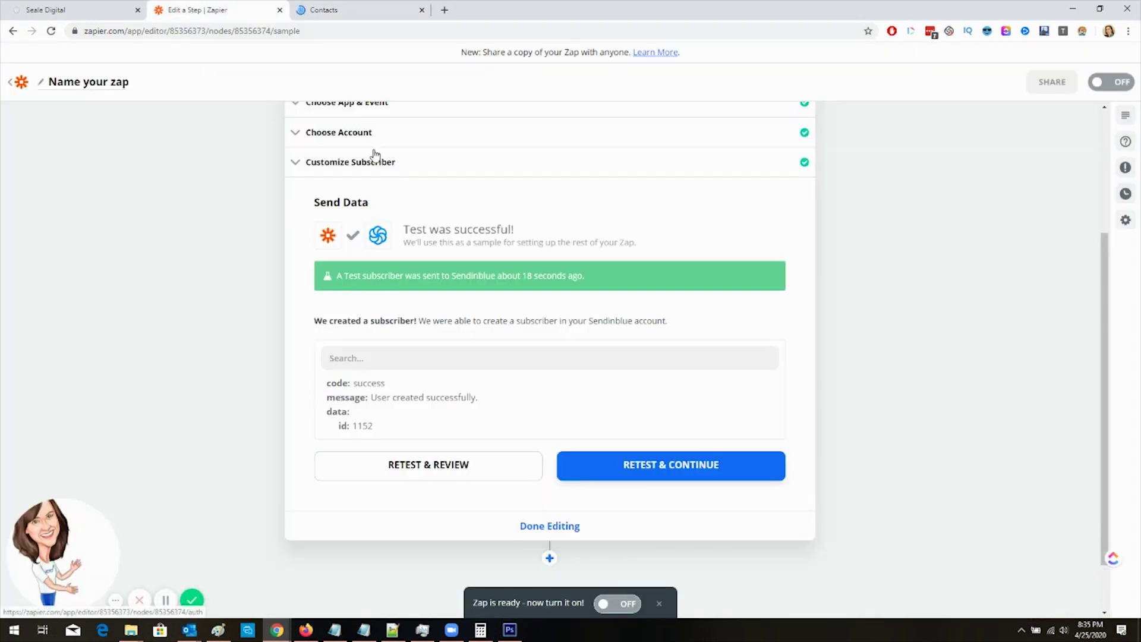
Step: Add a LASTNAME subscriber attribute, copying the exact name from Sendinblue's contacts list
left_click(376, 162)
left_click(399, 323)
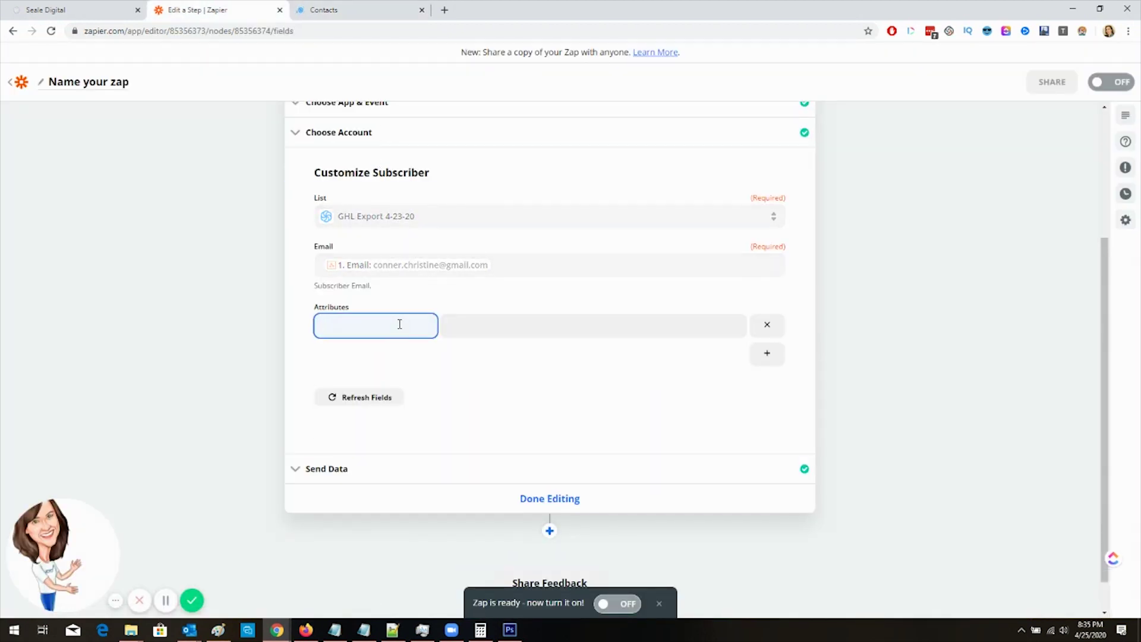
left_click(491, 326)
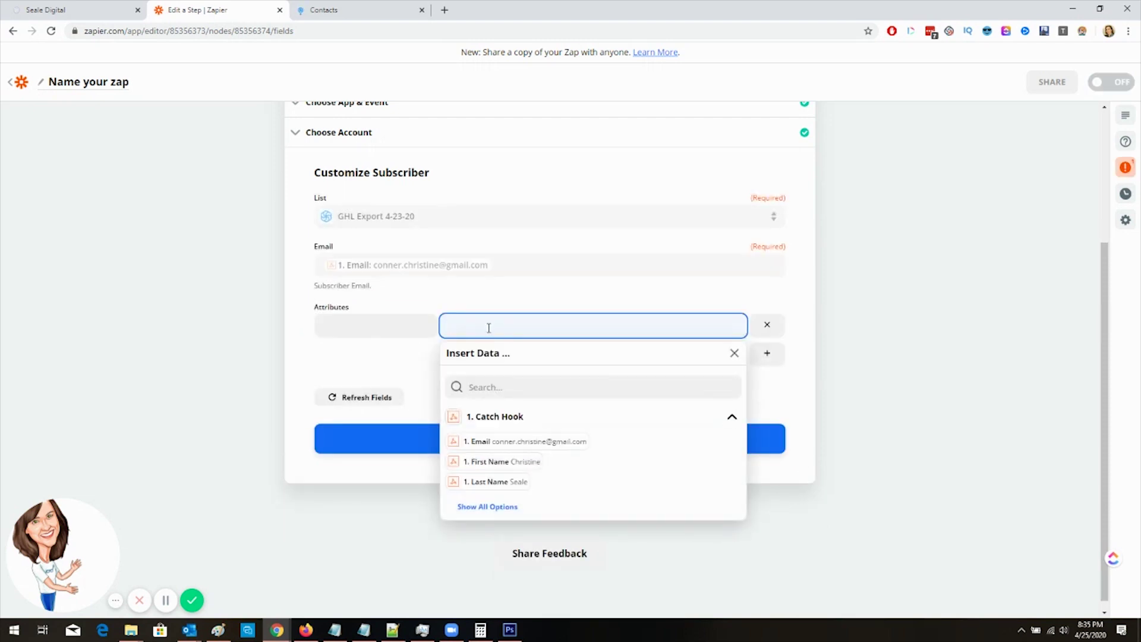
left_click(359, 21)
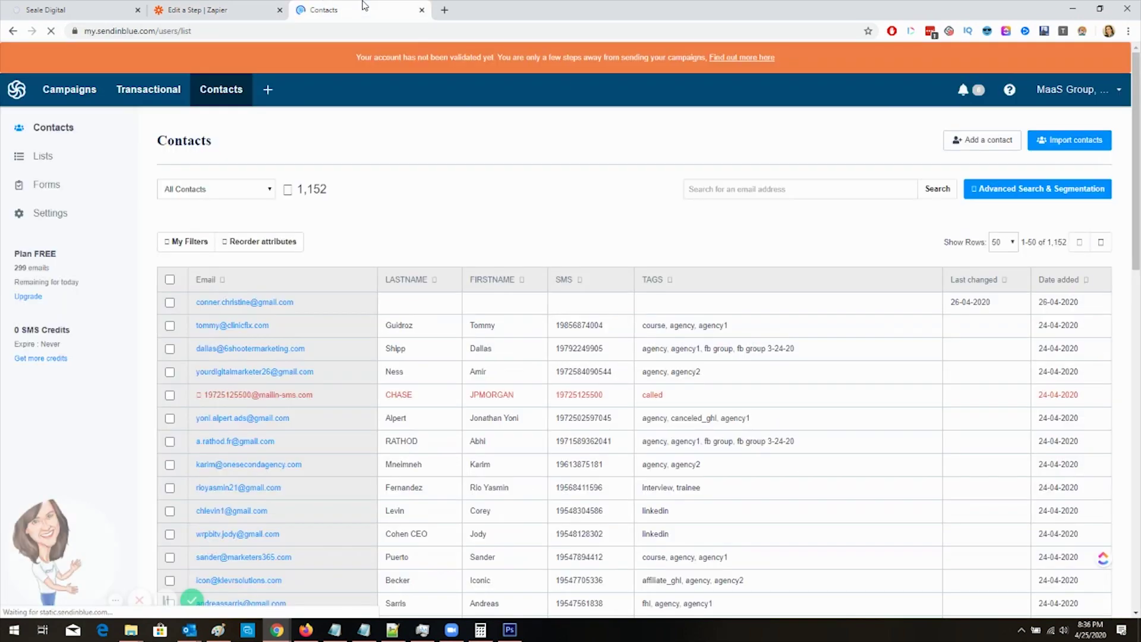
left_click_drag(386, 286, 429, 290)
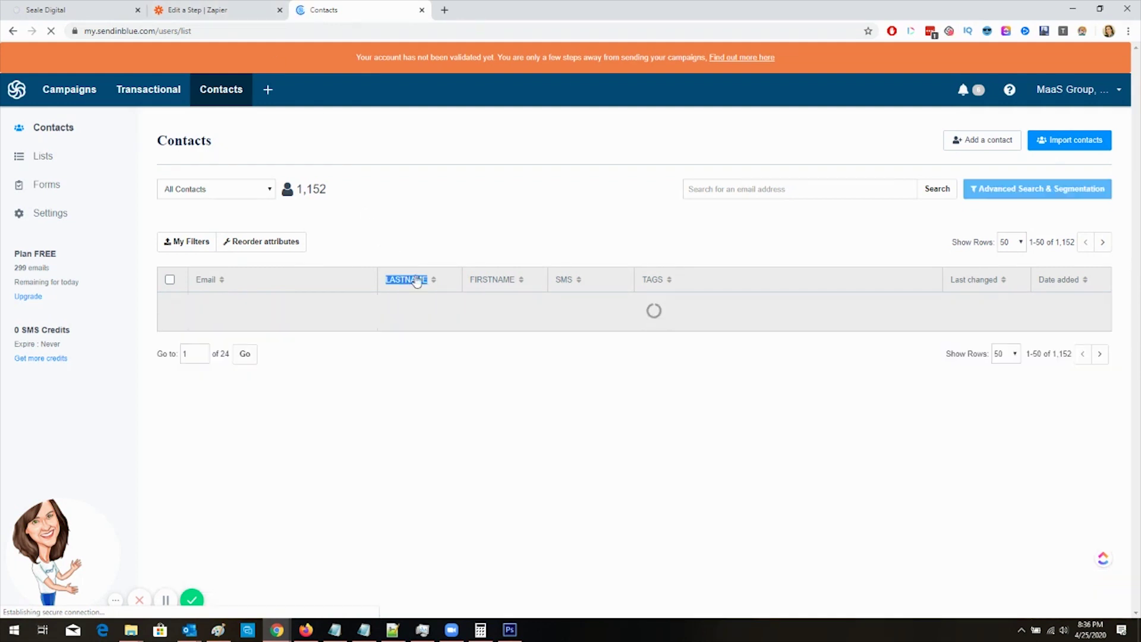
key("ctrl+c")
left_click(196, 9)
left_click(410, 326)
key("ctrl+v")
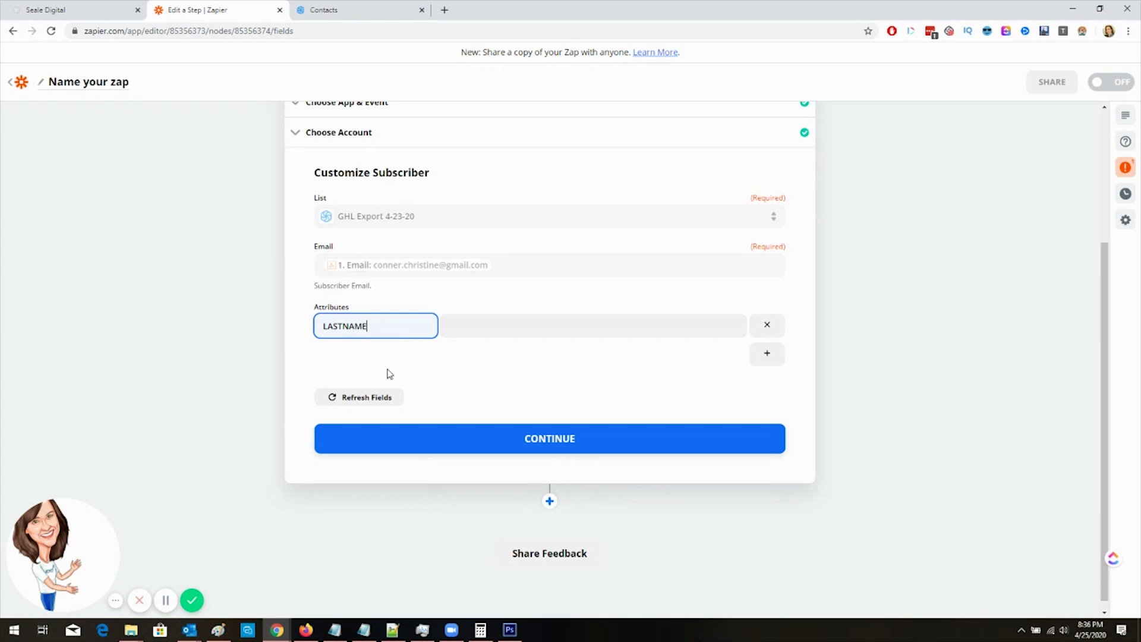
Step: Add a FIRSTNAME attribute row, copying its name from Sendinblue
left_click(766, 354)
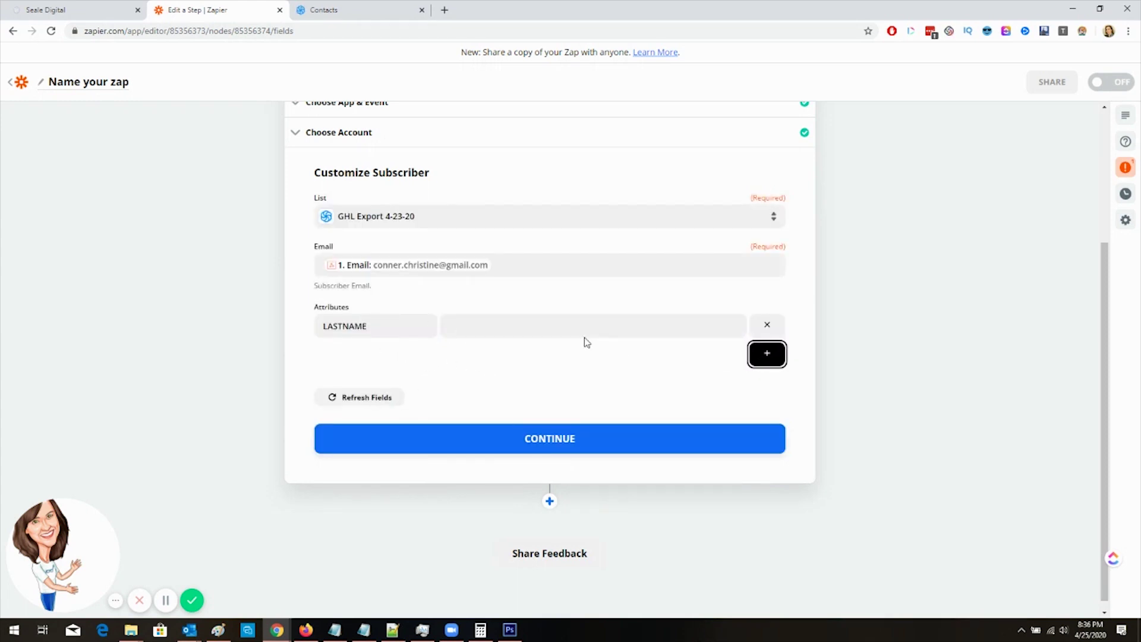
left_click(767, 356)
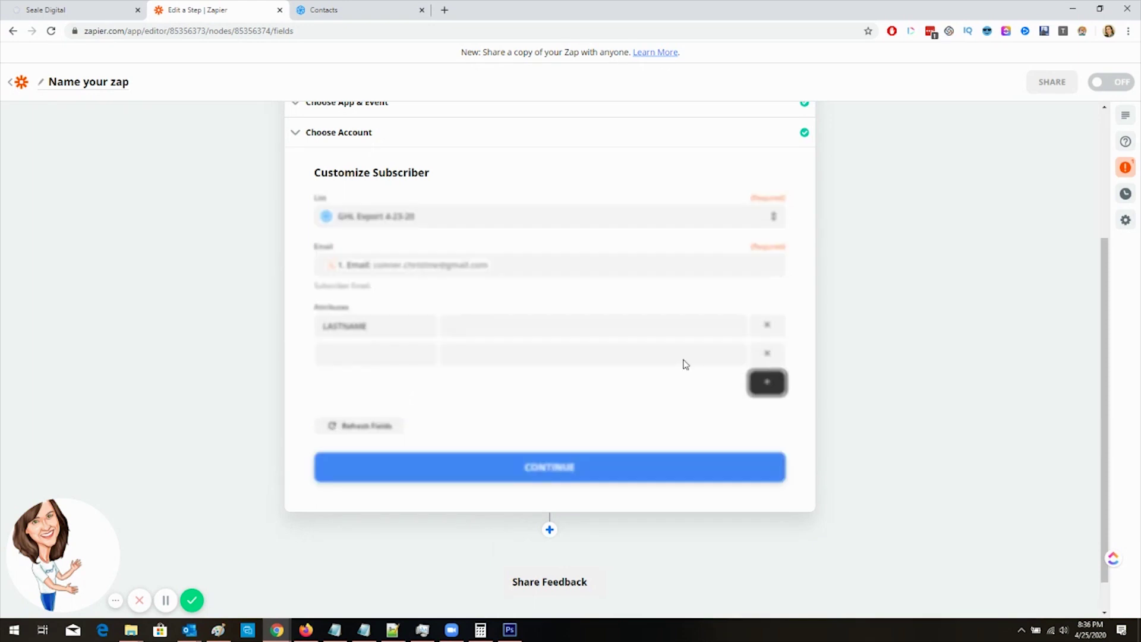
left_click(373, 350)
left_click(298, 9)
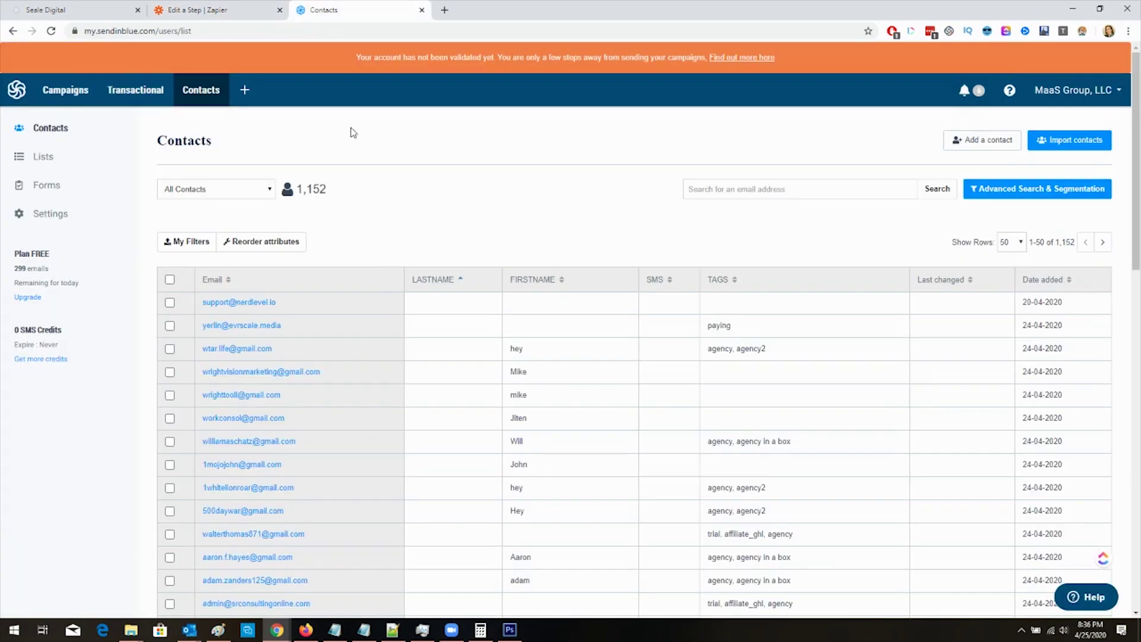
double_click(547, 280)
key("ctrl+c")
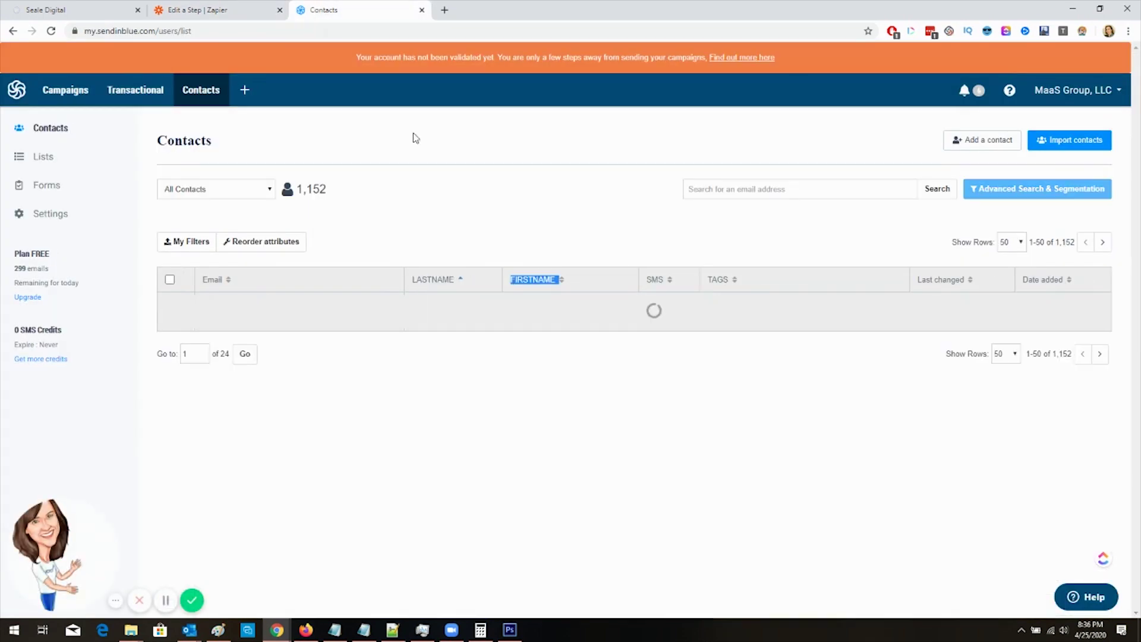
left_click(214, 10)
left_click(418, 353)
key("ctrl+v")
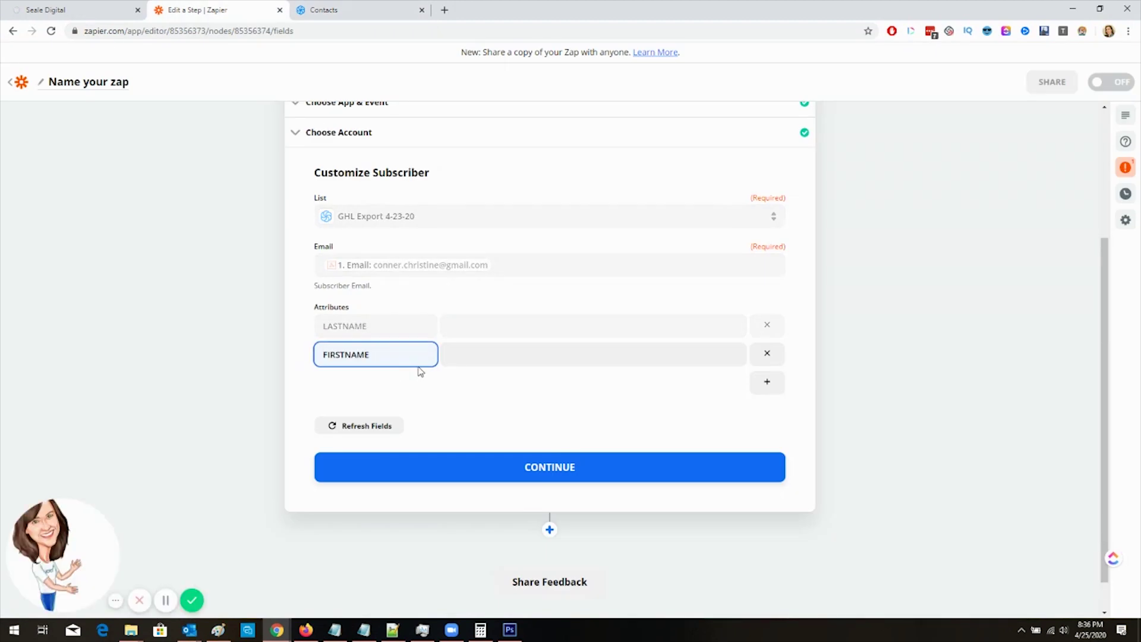
Step: Map LASTNAME to the hook's Last Name and FIRSTNAME to its First Name
left_click(496, 355)
left_click(542, 326)
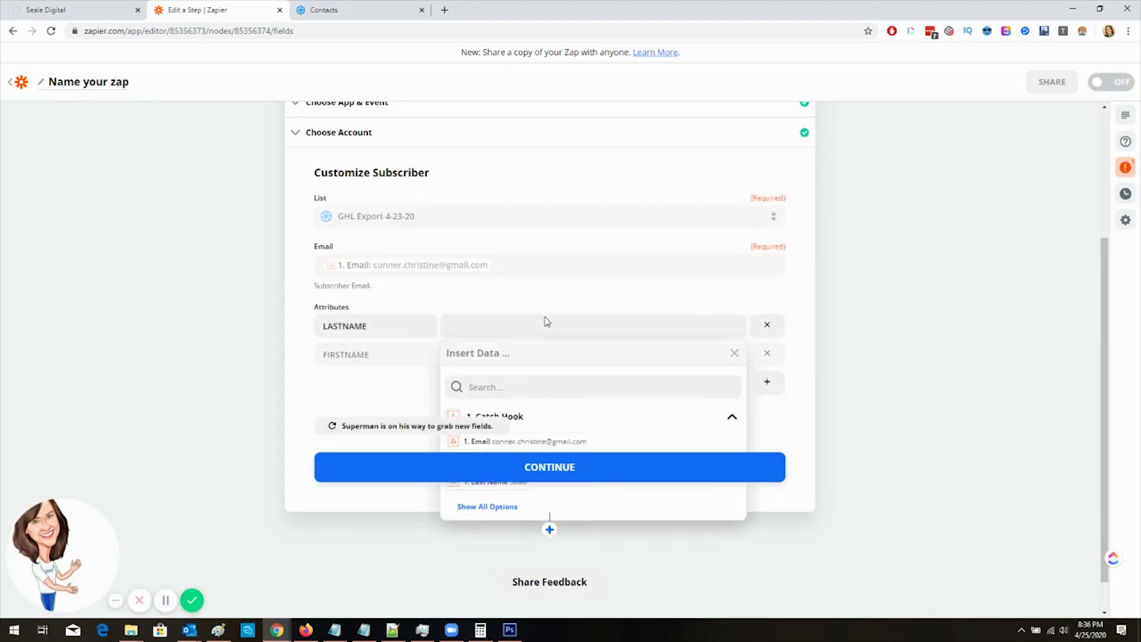
left_click(497, 481)
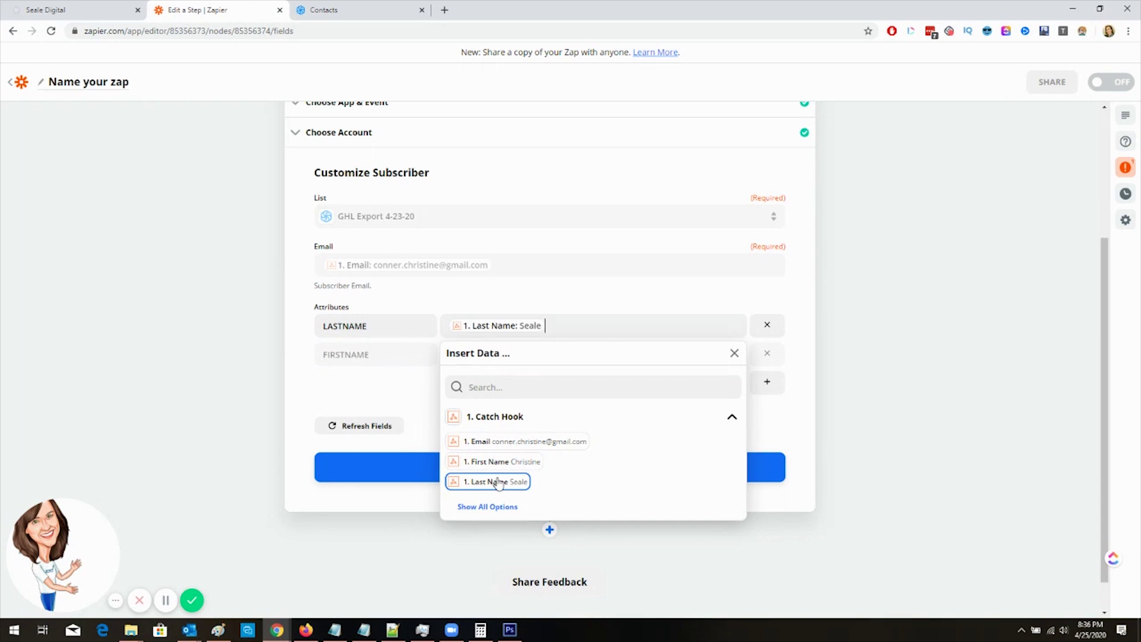
left_click(505, 354)
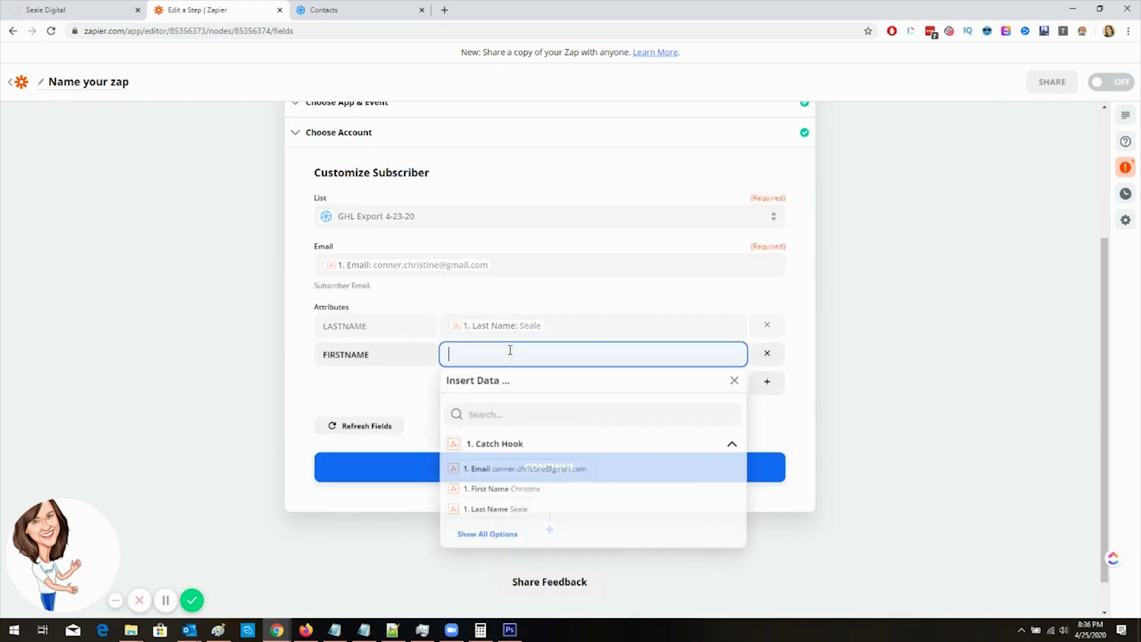
left_click(502, 493)
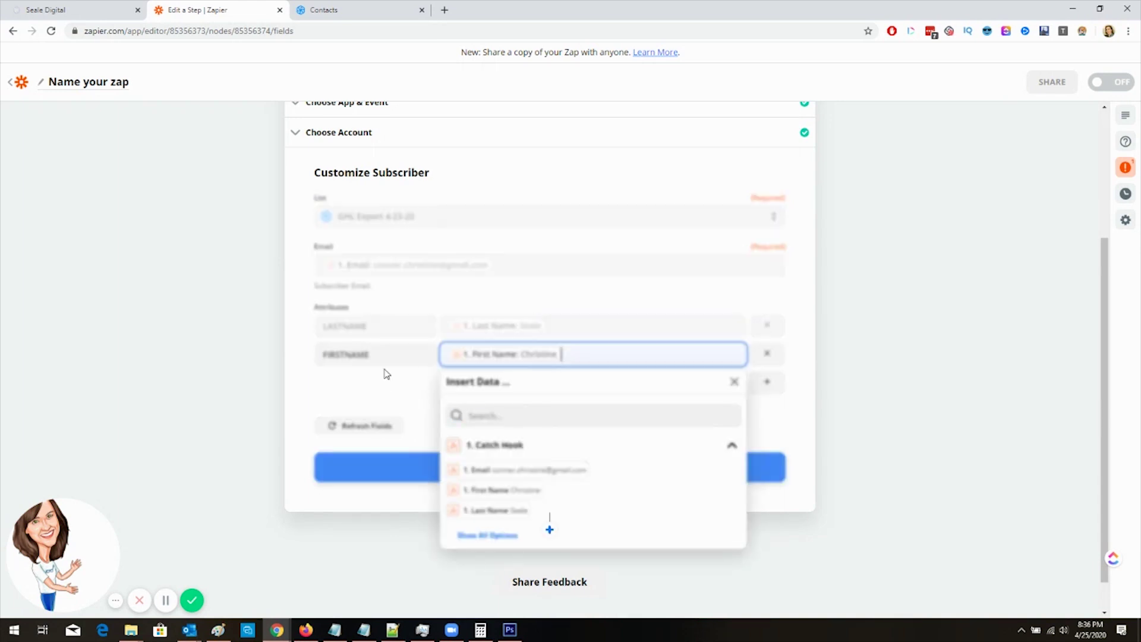
left_click(387, 385)
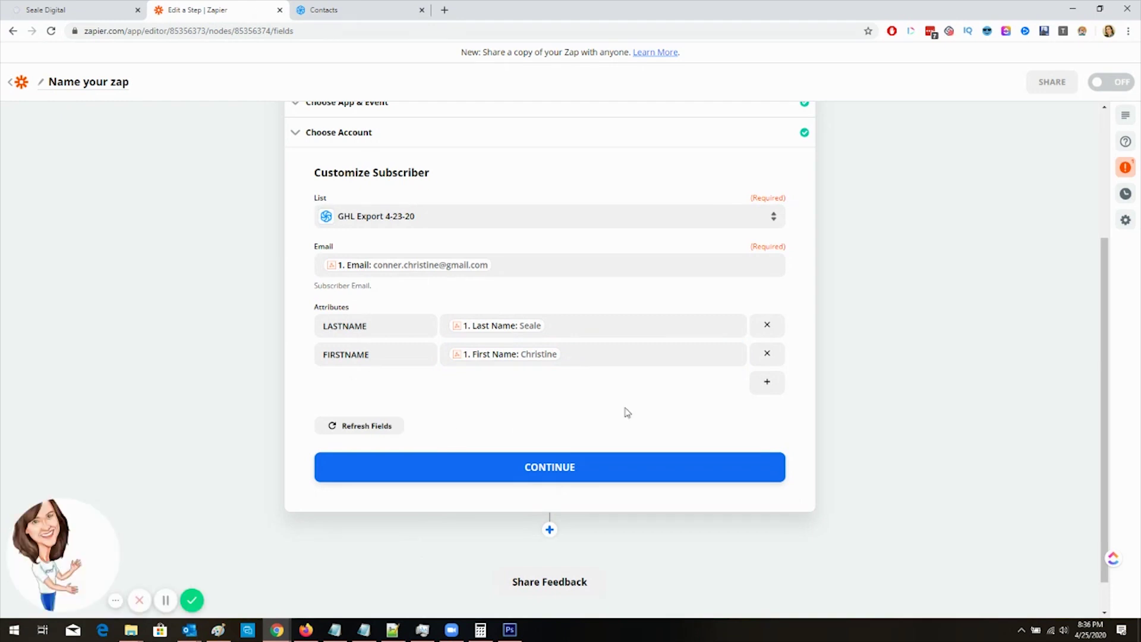
Step: Add a TAGS attribute mapped to the hook's Tags field
left_click(772, 383)
left_click(382, 383)
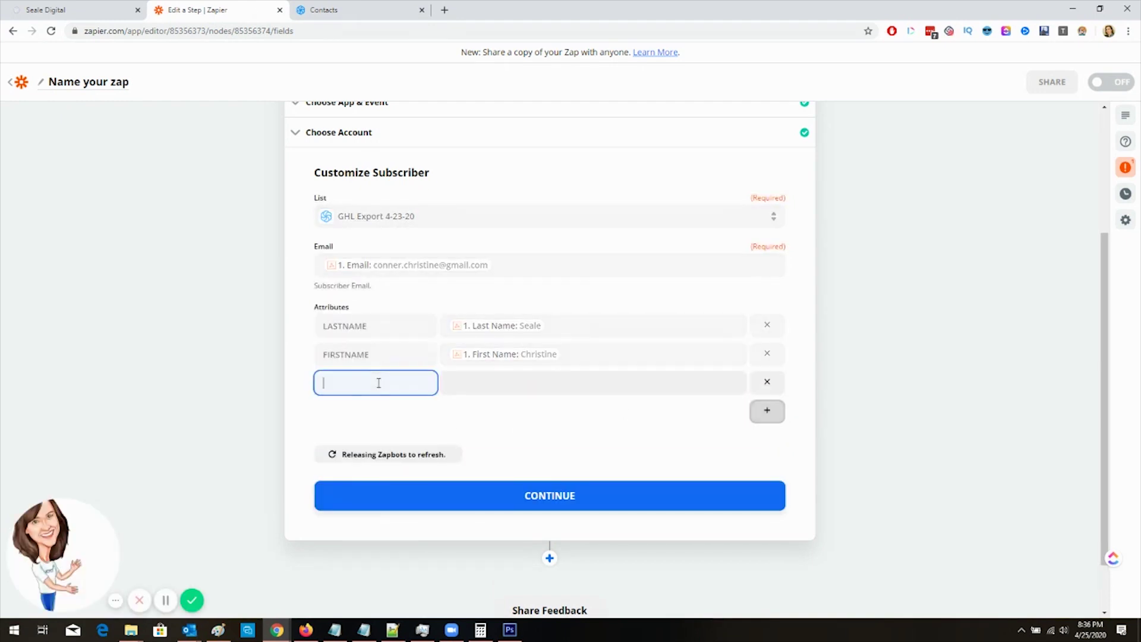
type("TAGS")
left_click(498, 385)
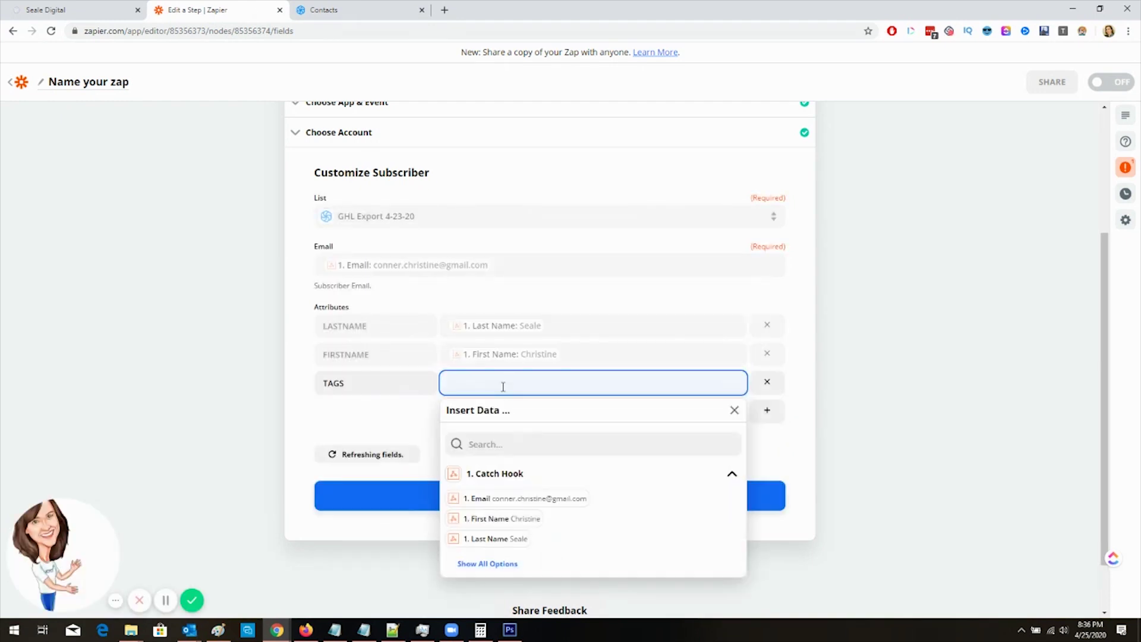
left_click(501, 443)
type("tags")
left_click(502, 471)
Step: Add an SMS attribute mapped to the hook's Phone field and continue
left_click(265, 377)
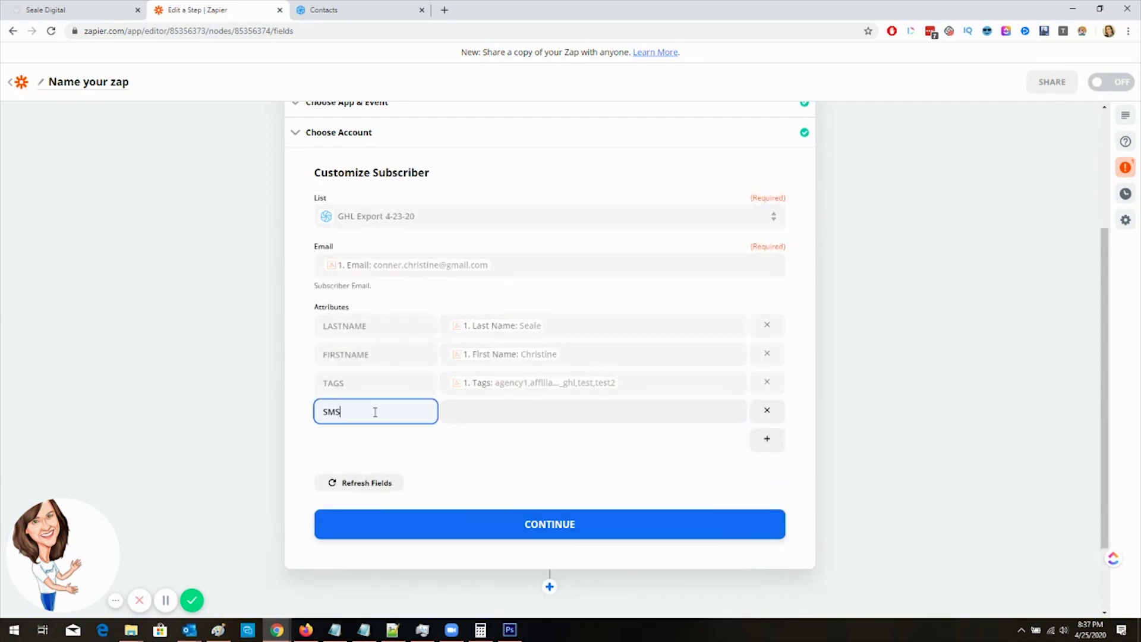
left_click(518, 416)
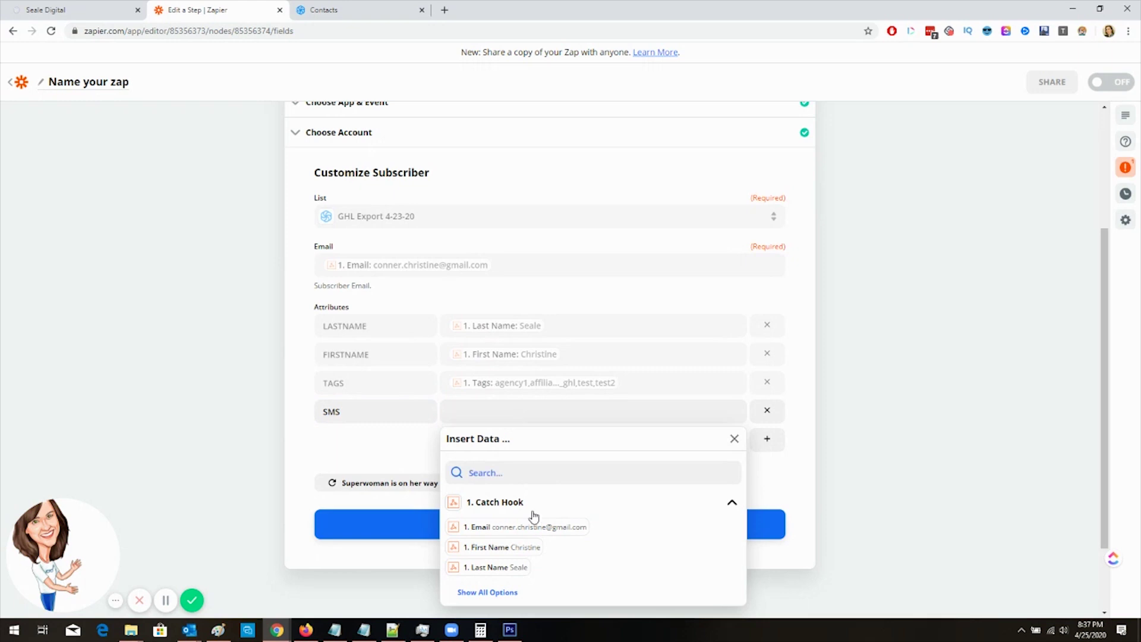
left_click(504, 593)
left_click(535, 586)
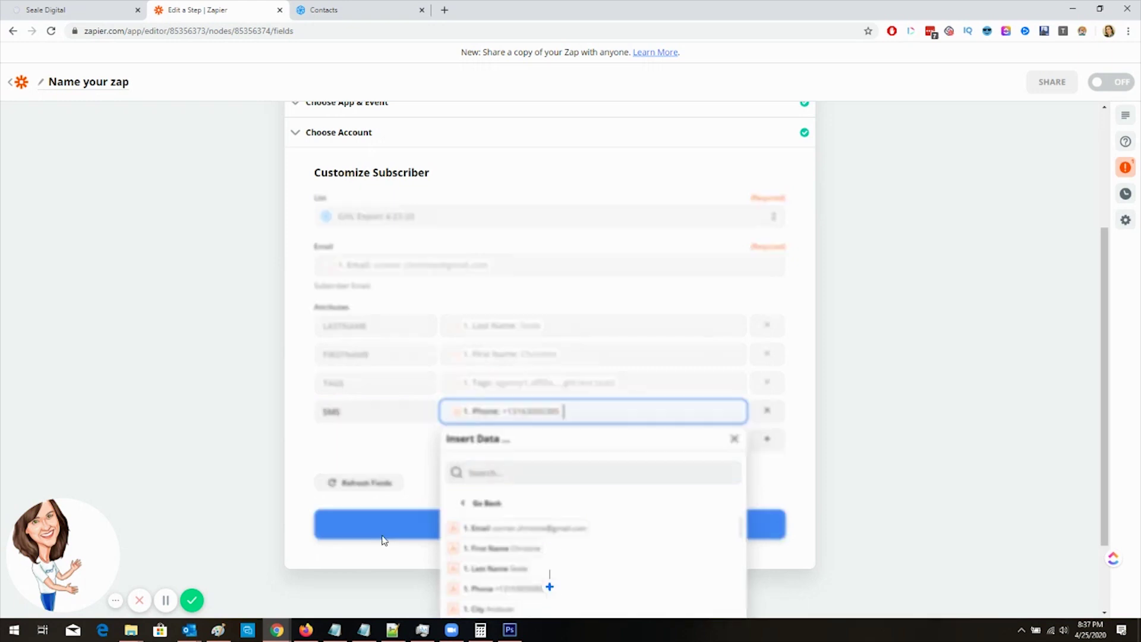
left_click(291, 450)
left_click(471, 531)
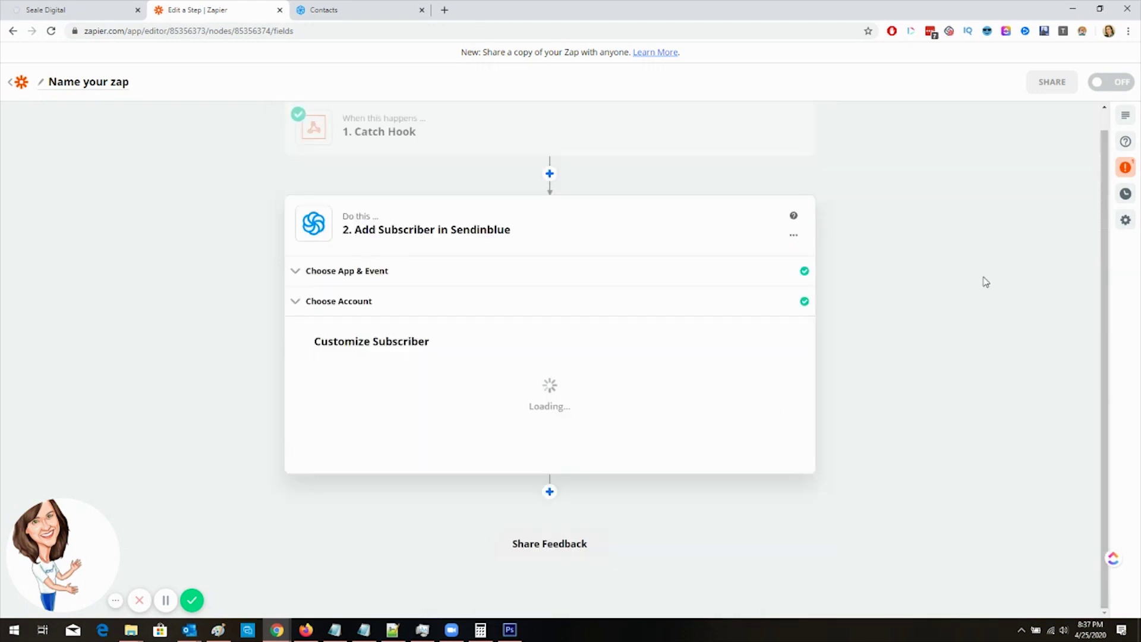
Step: Resend the test subscriber to Sendinblue and confirm it in the refreshed contacts list
left_click(466, 469)
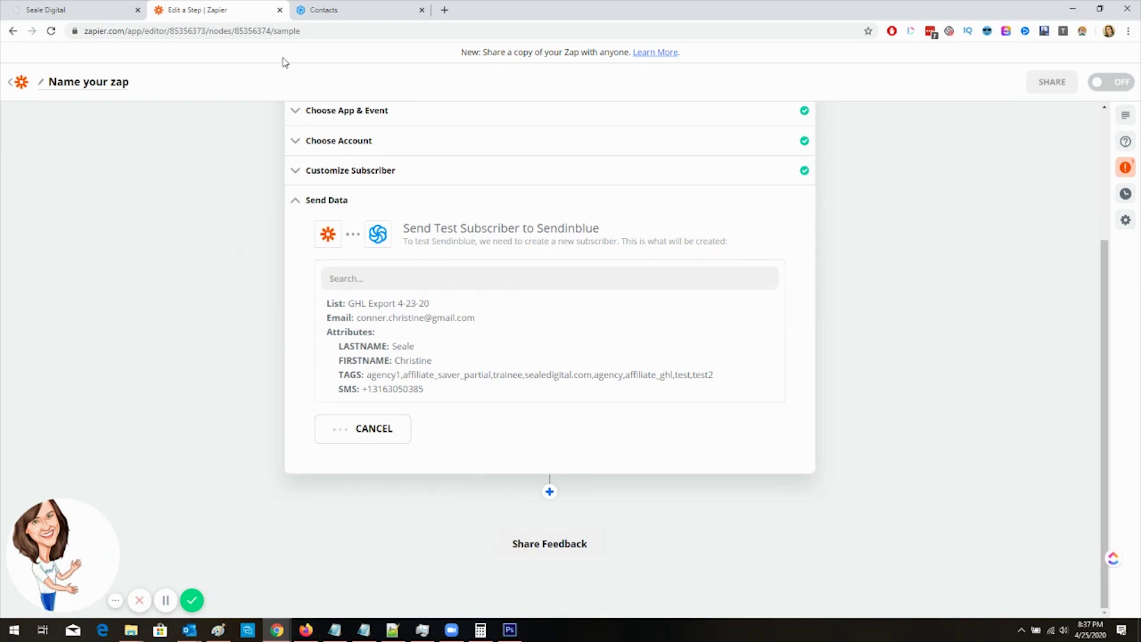
left_click(324, 9)
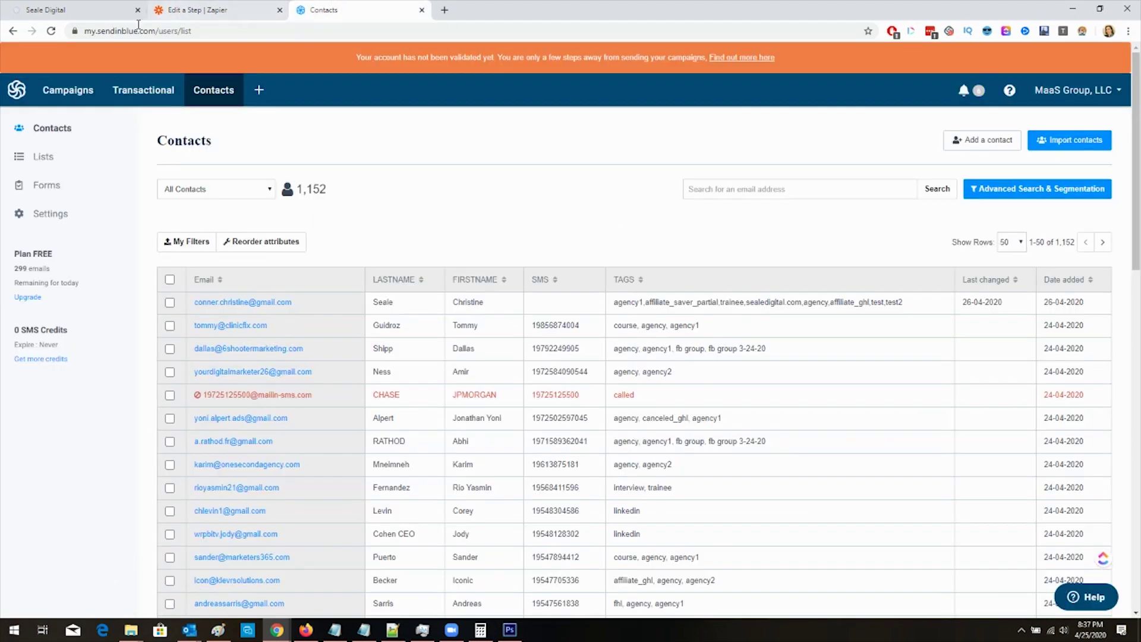
left_click(51, 33)
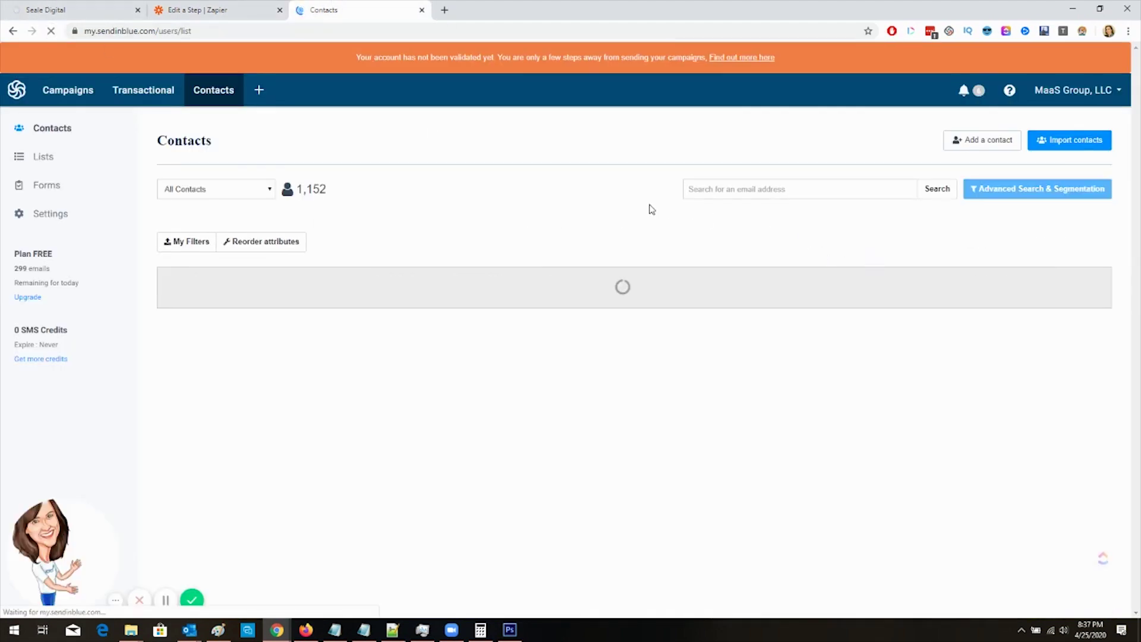
left_click(225, 7)
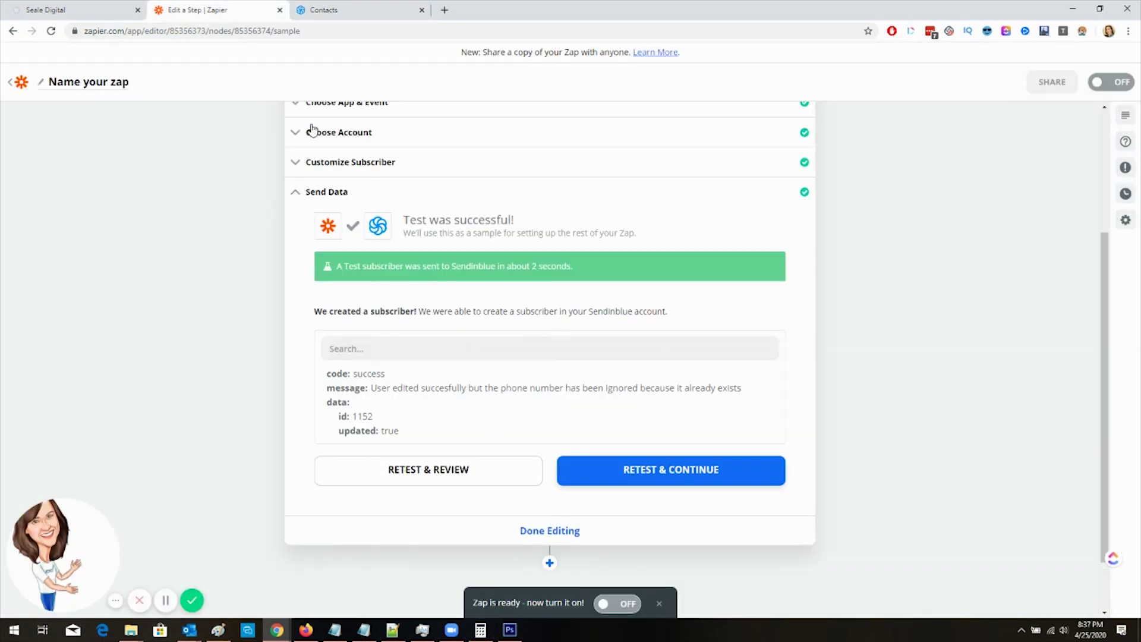
Step: Finish the Sendinblue subscriber step, turn the Zap on, and start renaming it
left_click_drag(499, 389, 736, 388)
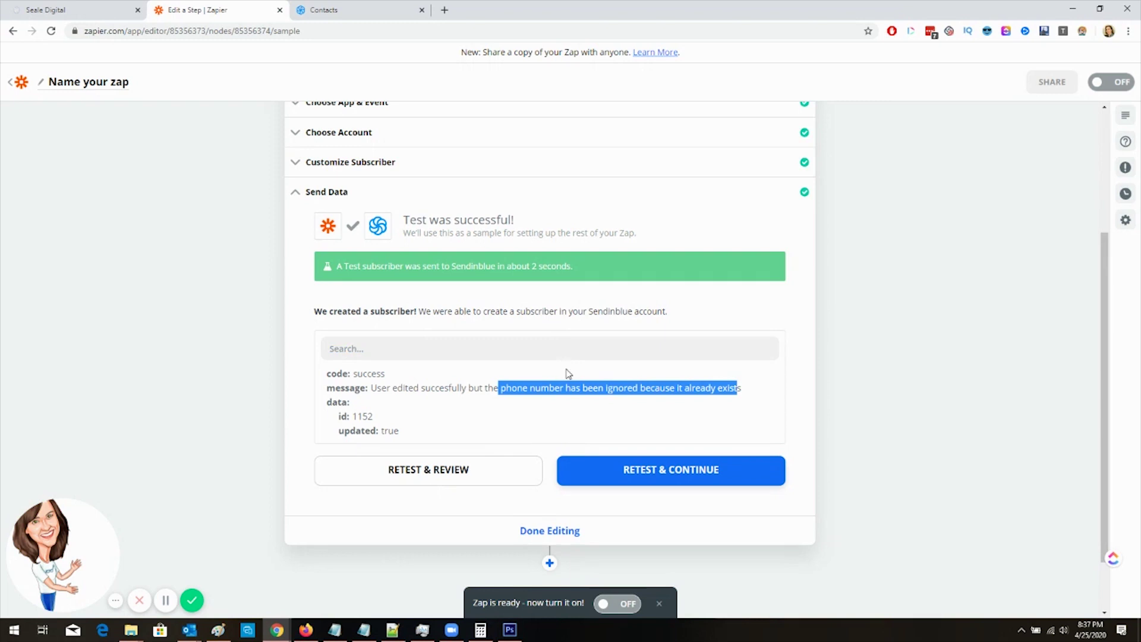
left_click(579, 535)
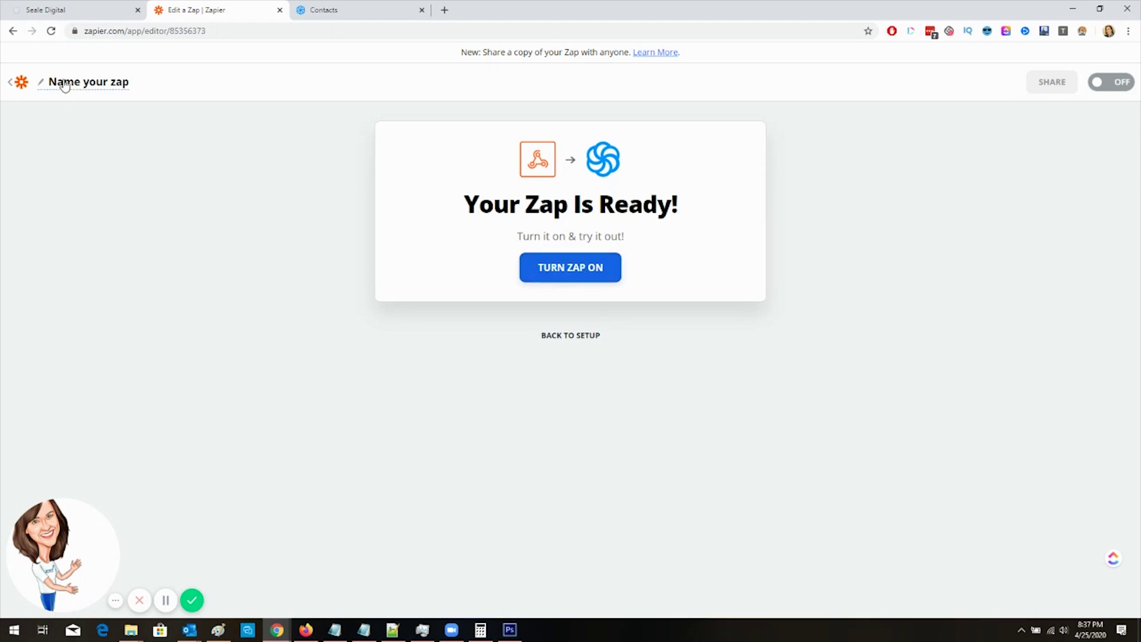
left_click(604, 278)
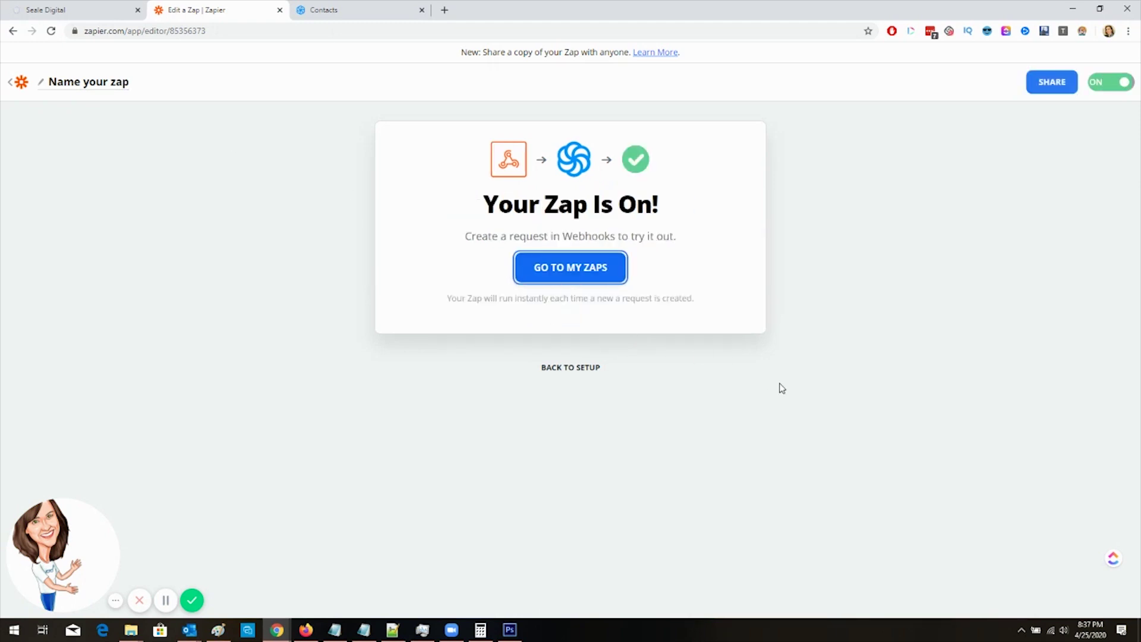
left_click(114, 84)
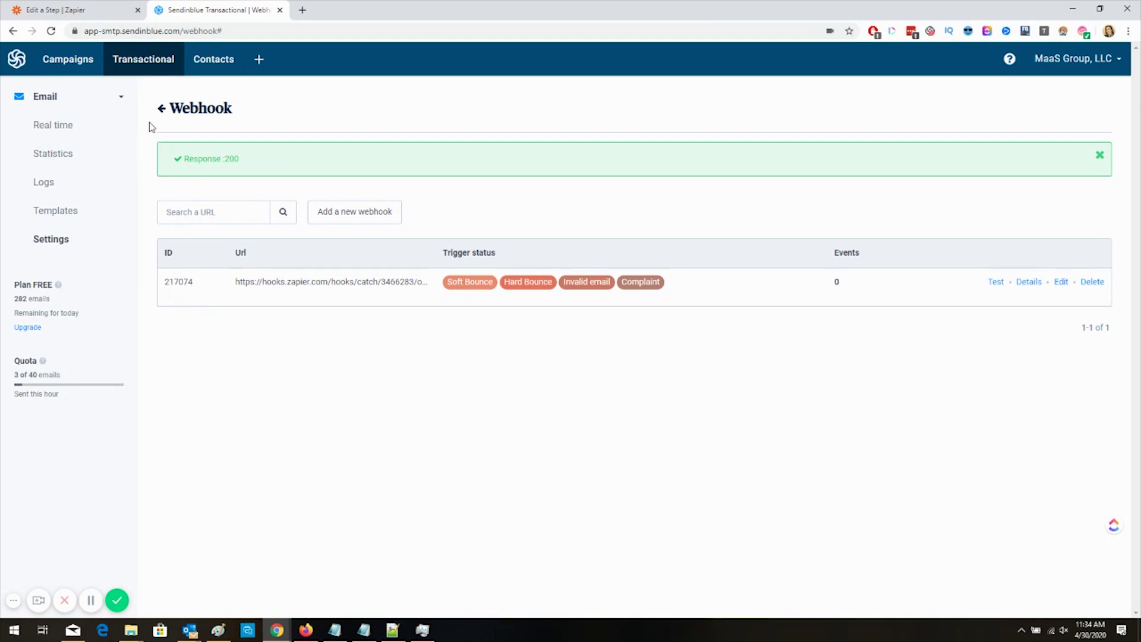
Step: Go to Transactional Settings > Webhook and start adding a new webhook
left_click(56, 241)
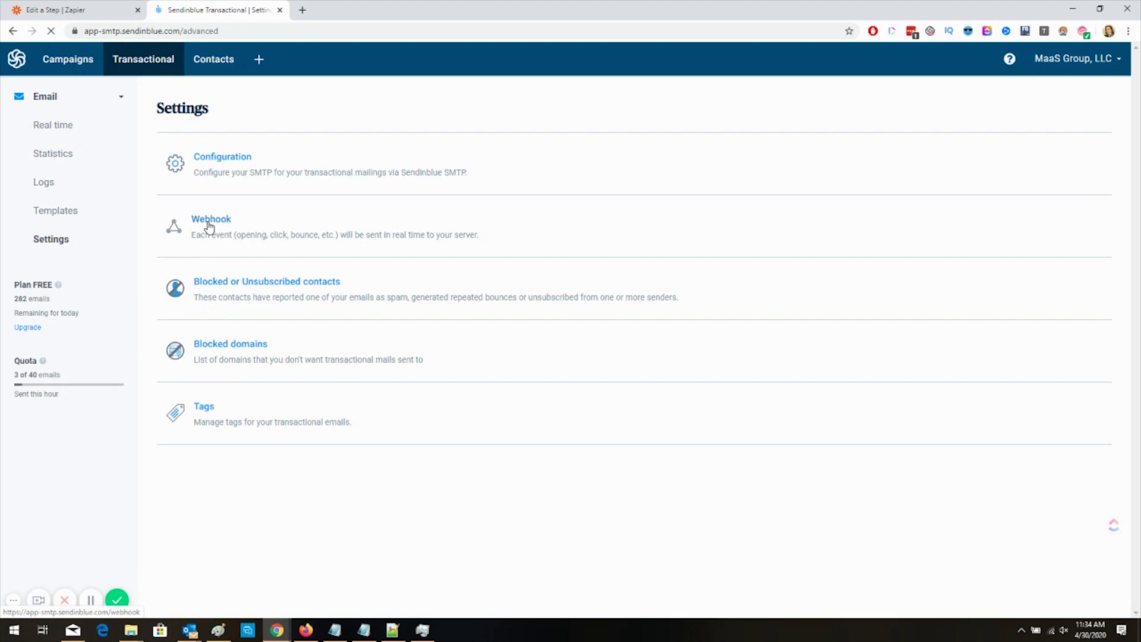
left_click(212, 225)
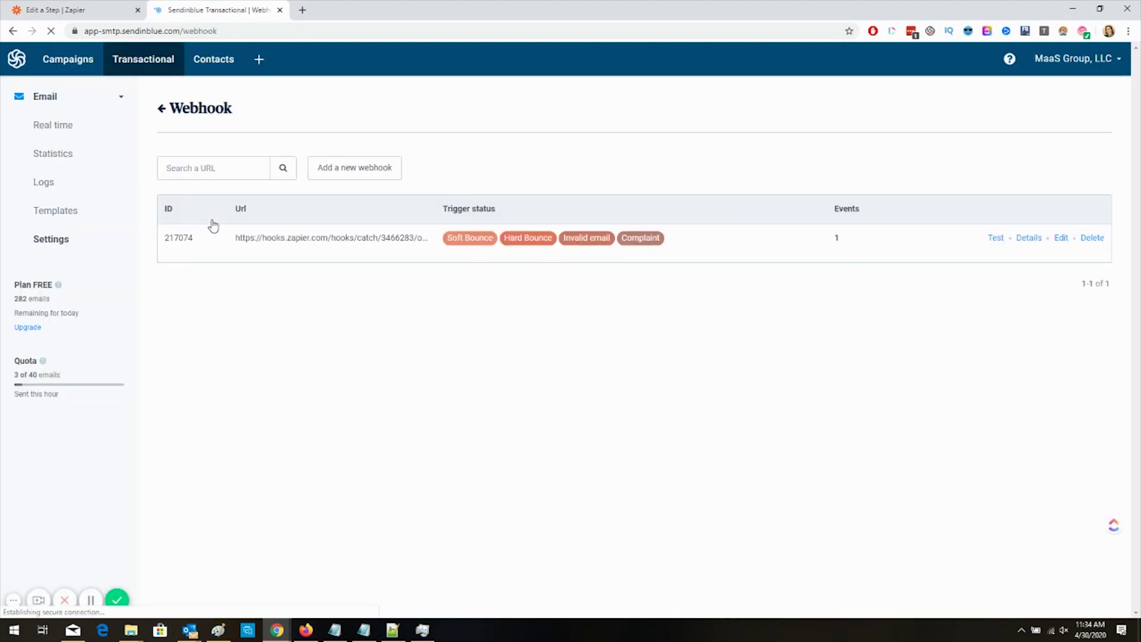
left_click(342, 171)
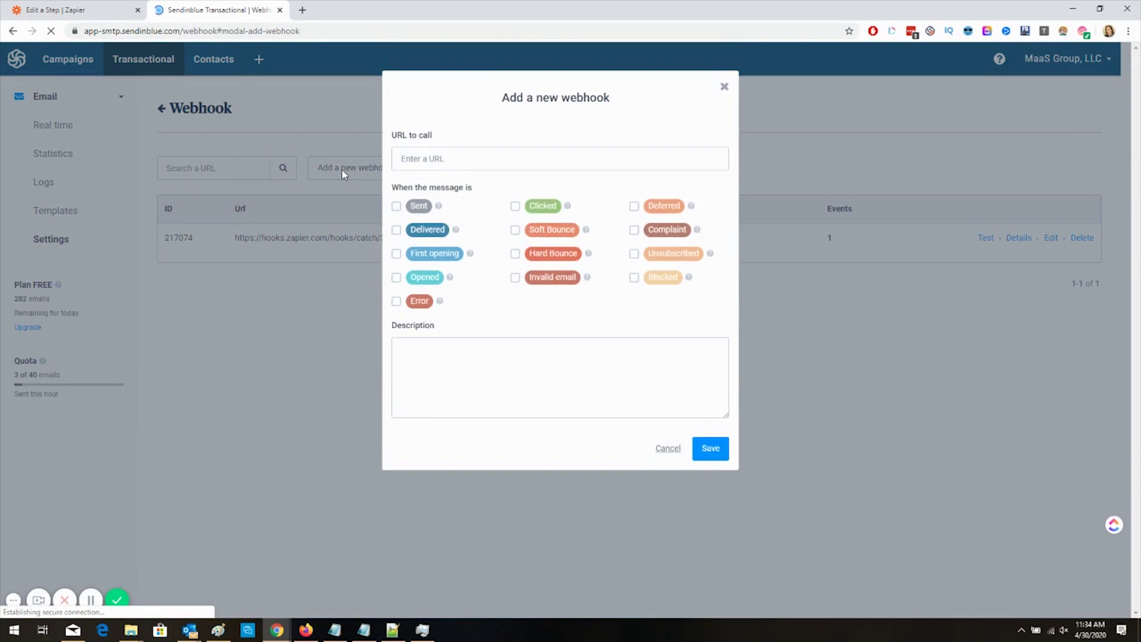
Step: Select Soft Bounce, Hard Bounce, Invalid email and Complaint as the webhook's trigger events
left_click(515, 229)
left_click(515, 254)
left_click(516, 278)
left_click(634, 230)
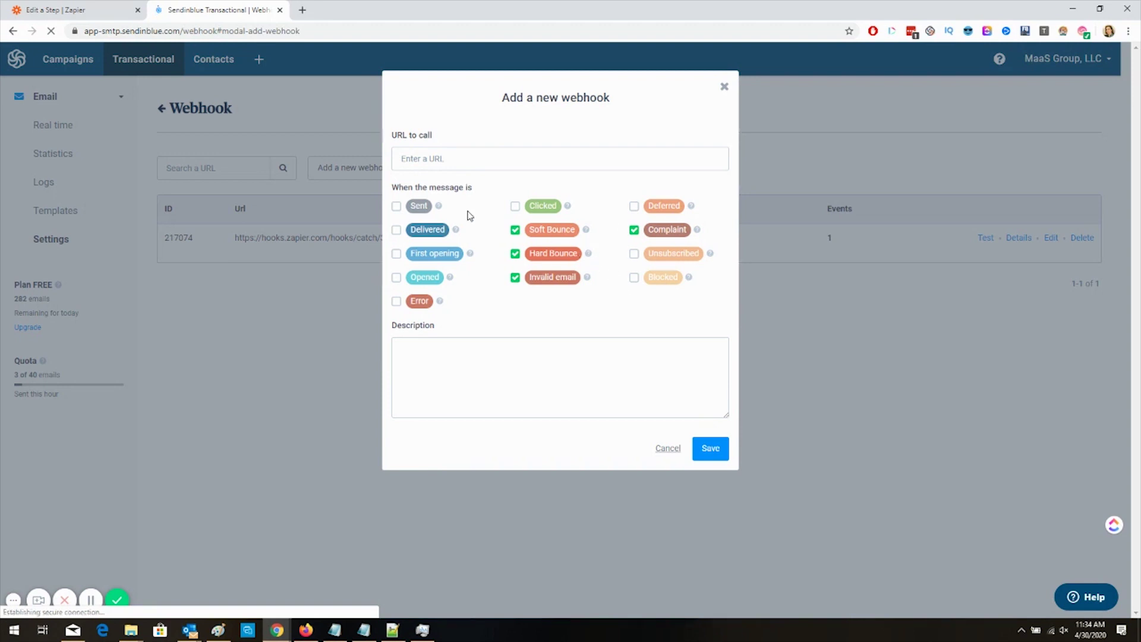
Step: Copy the Zapier Catch Hook's custom webhook URL into Sendinblue's URL to call field
left_click(82, 7)
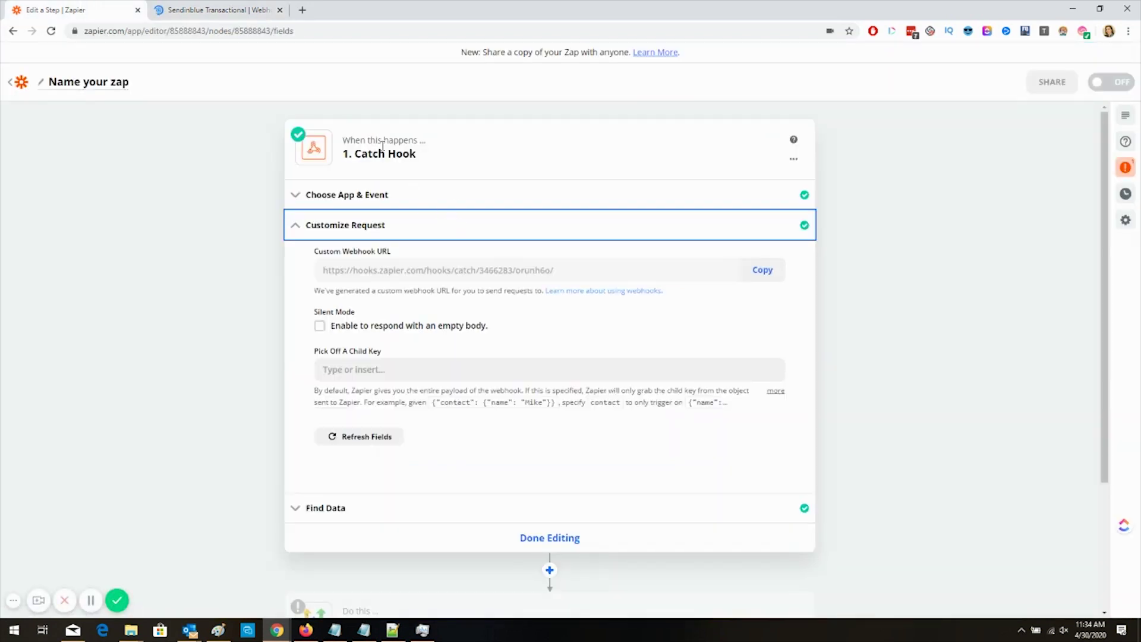
left_click(377, 195)
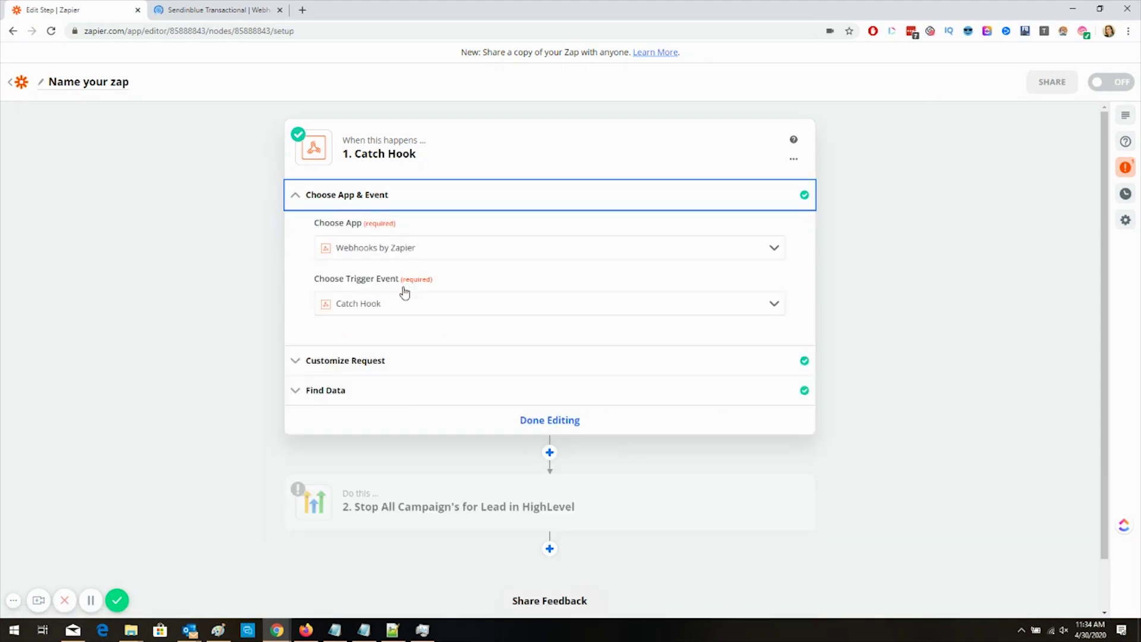
left_click(383, 360)
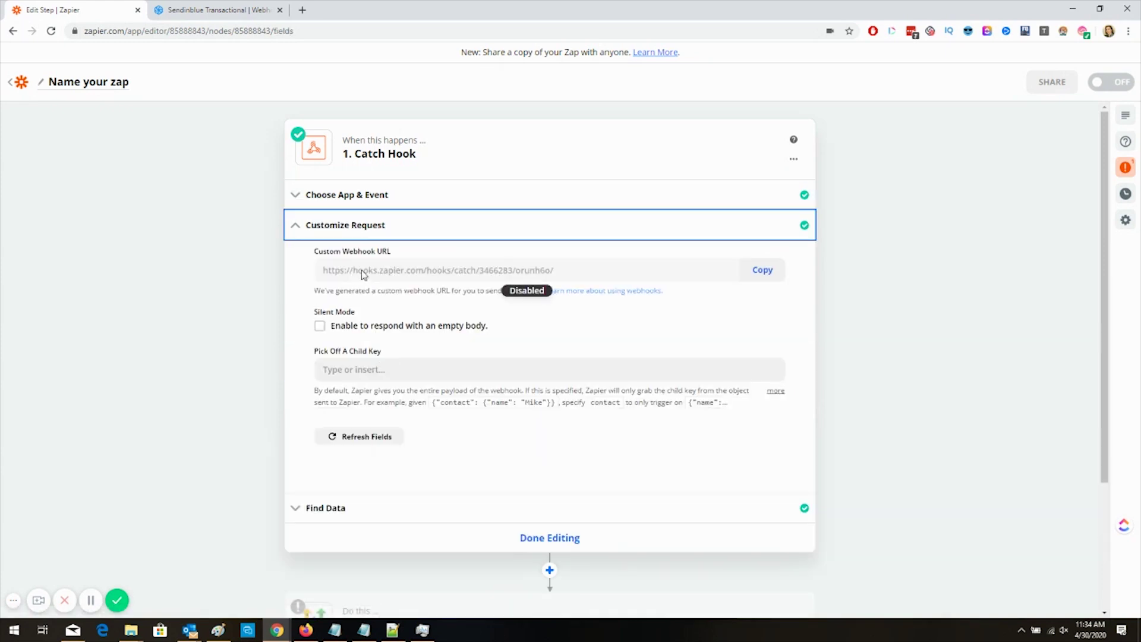
left_click(780, 275)
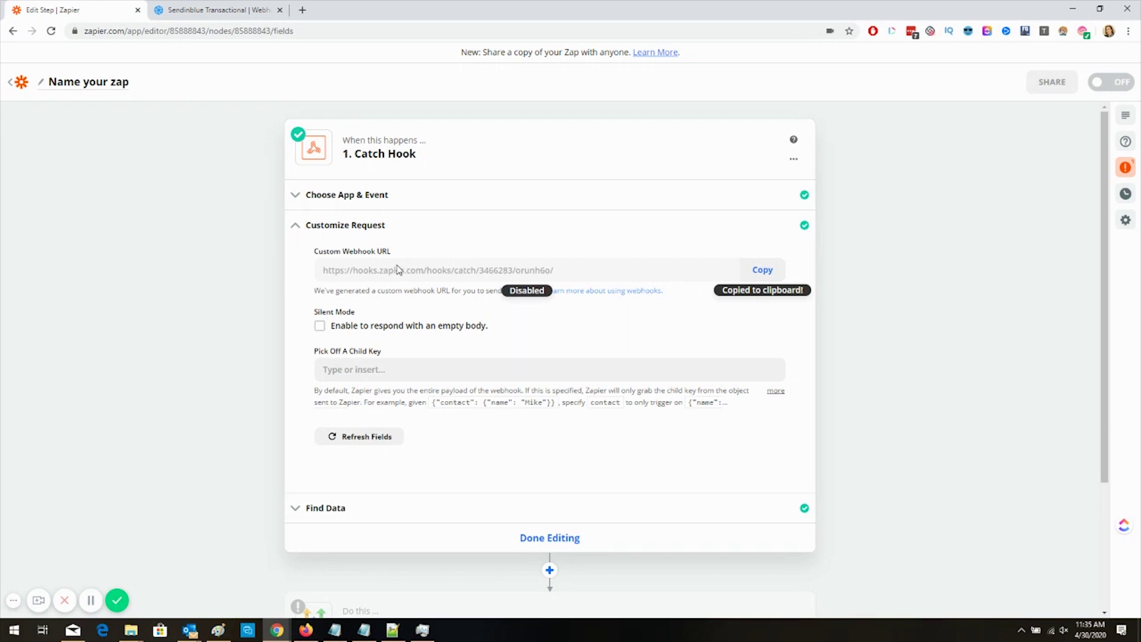
left_click(199, 10)
left_click(514, 160)
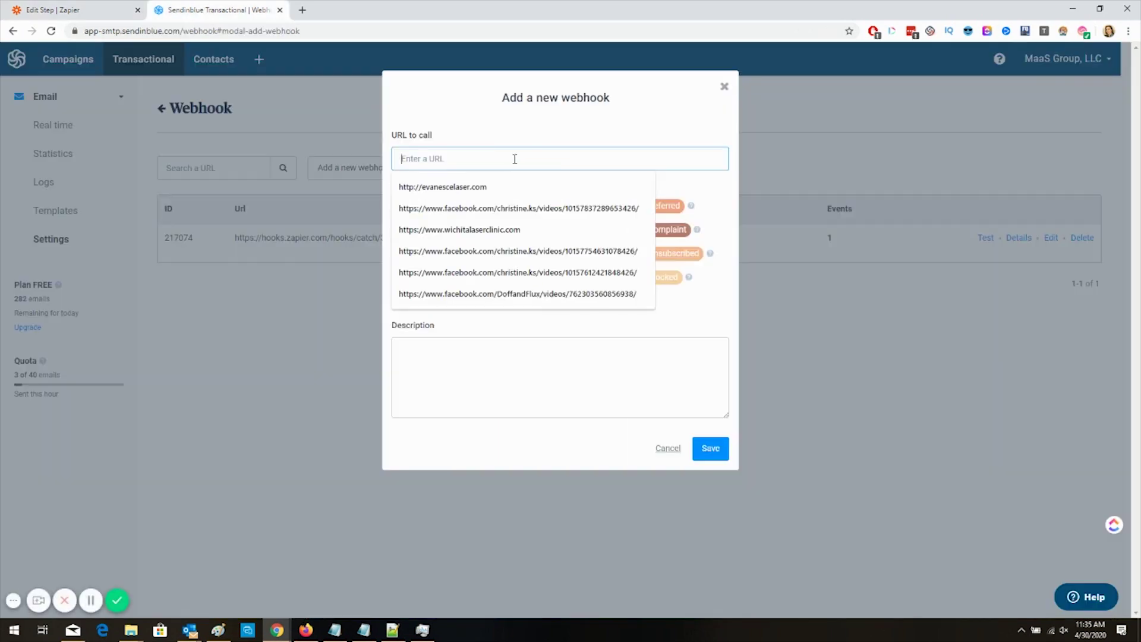
key("ctrl+v")
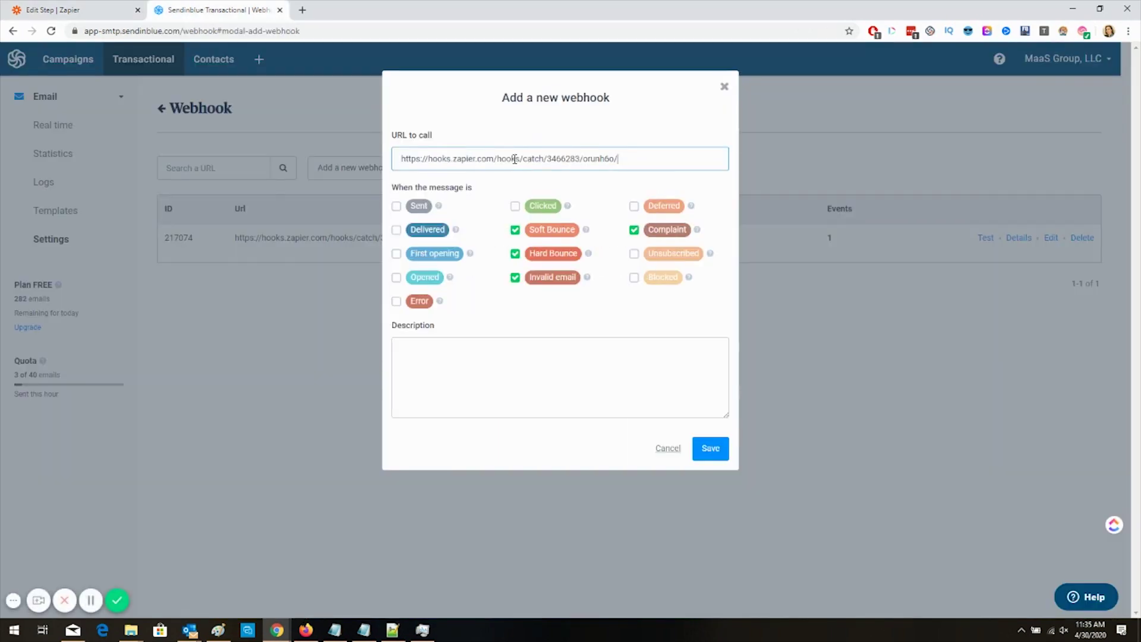
Step: Add a description listing soft bounce, hard bounce, invalid and complaint, then close the form
left_click(525, 356)
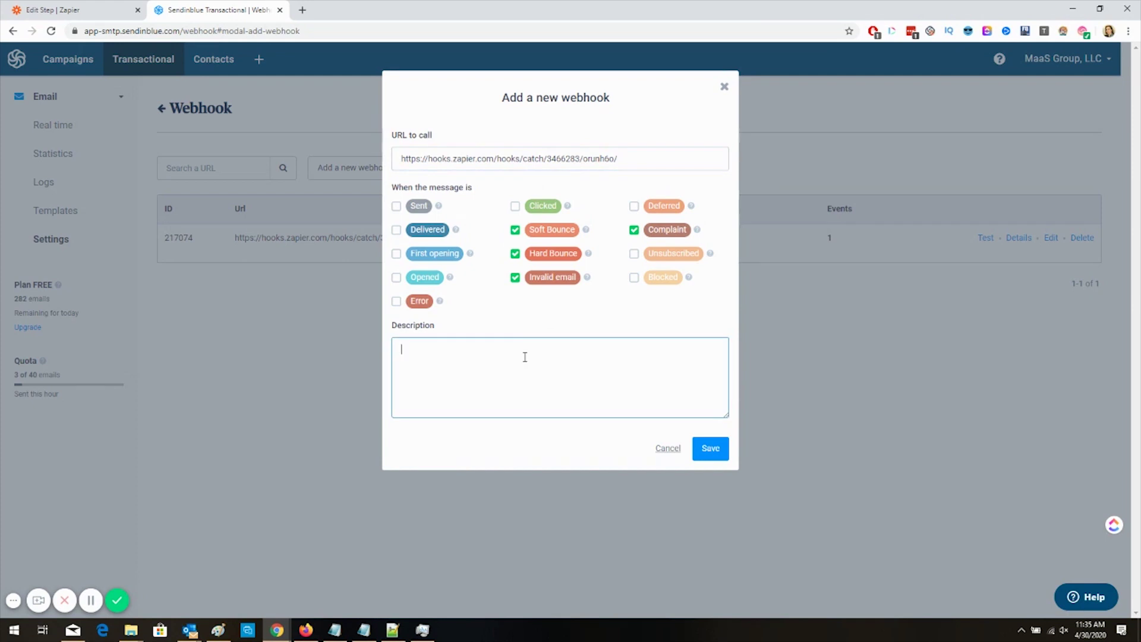
type("Soft Bounc")
type("e/hard bounce")
type("/invalid/com")
type("palin")
key("BackSpace")
key("BackSpace")
key("BackSpace")
type("laint")
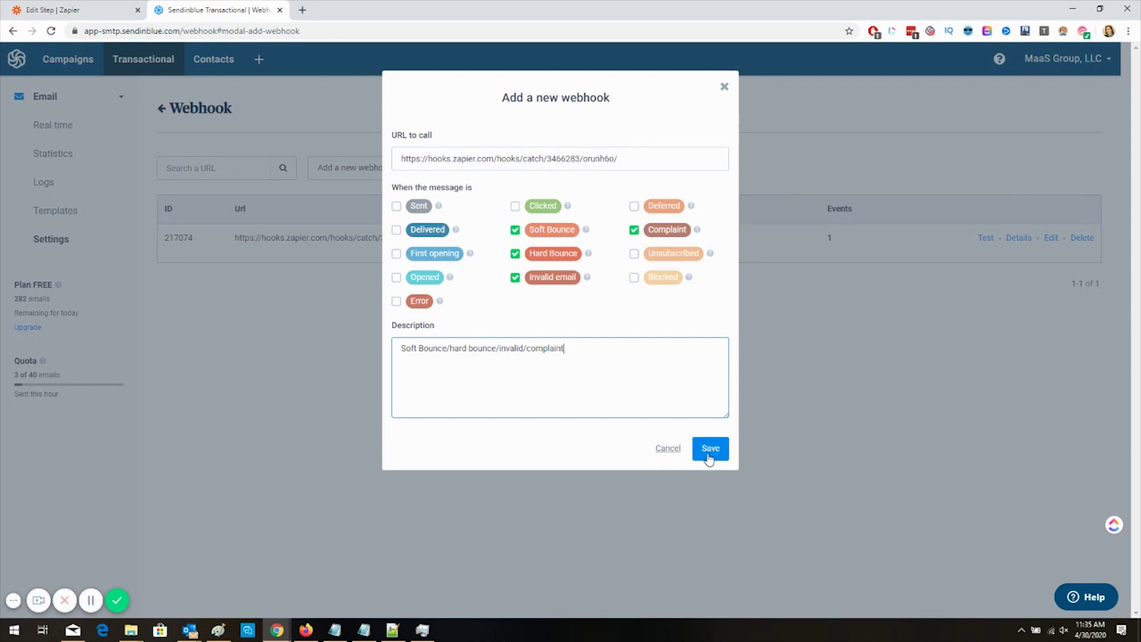
left_click(724, 87)
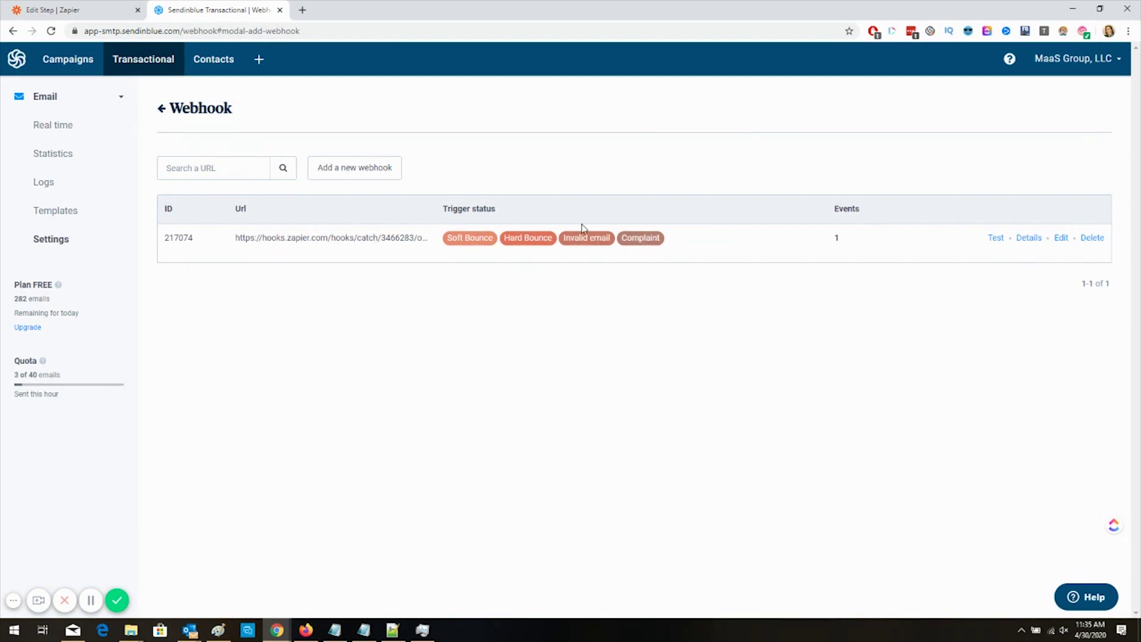
Step: Send a Sendinblue test event and load the soft_bounce request as the Catch Hook's sample data
left_click(996, 238)
left_click(713, 171)
left_click(71, 7)
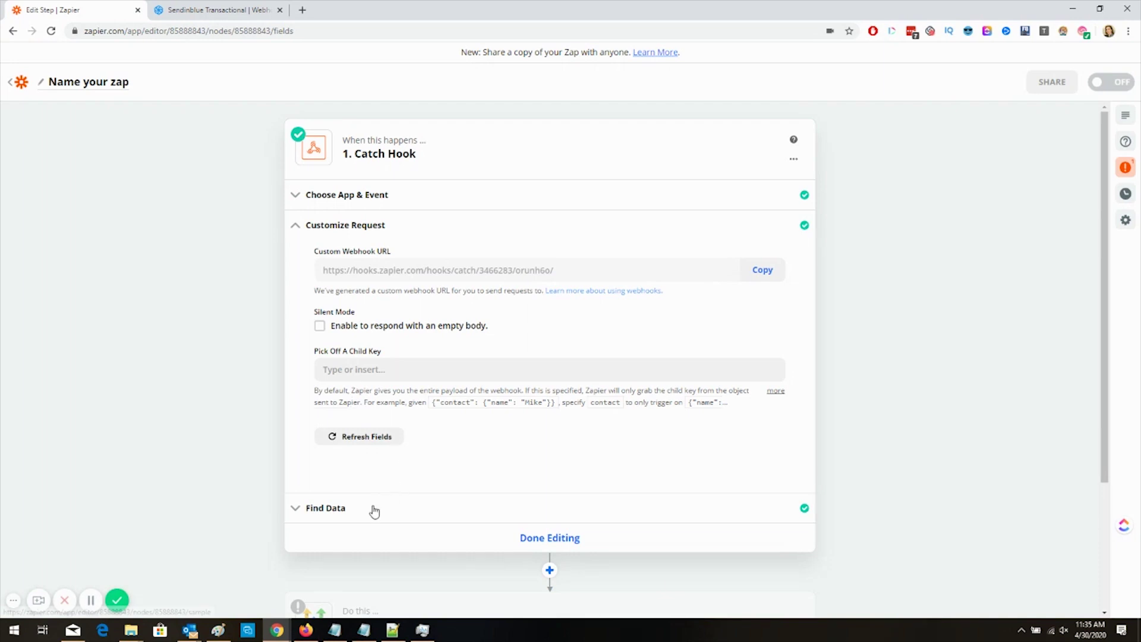
left_click(374, 509)
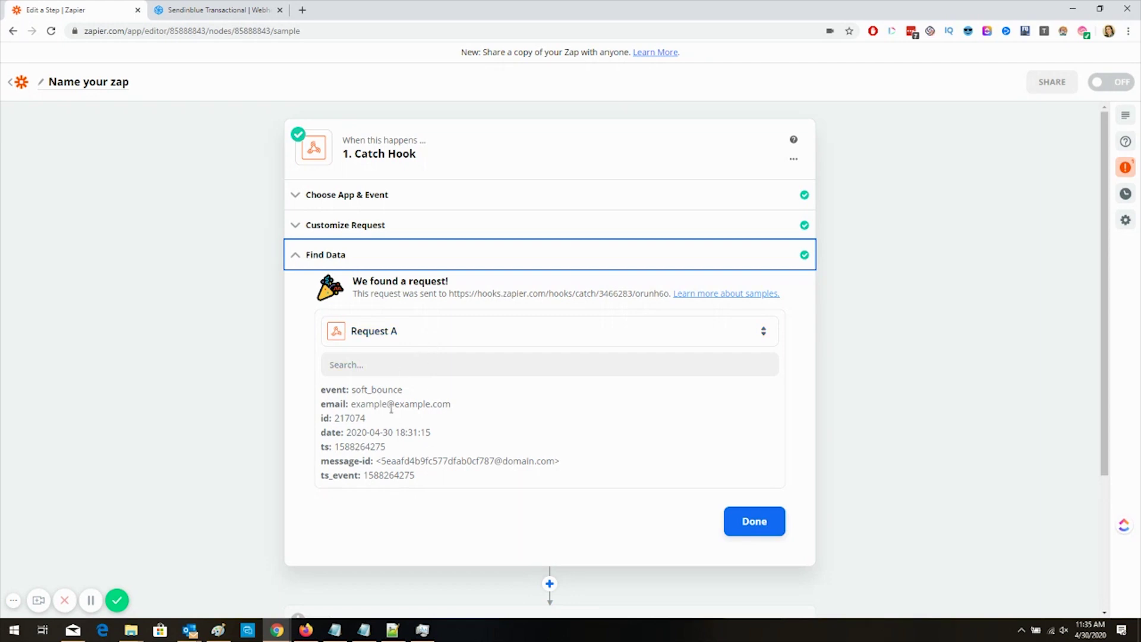
left_click(749, 526)
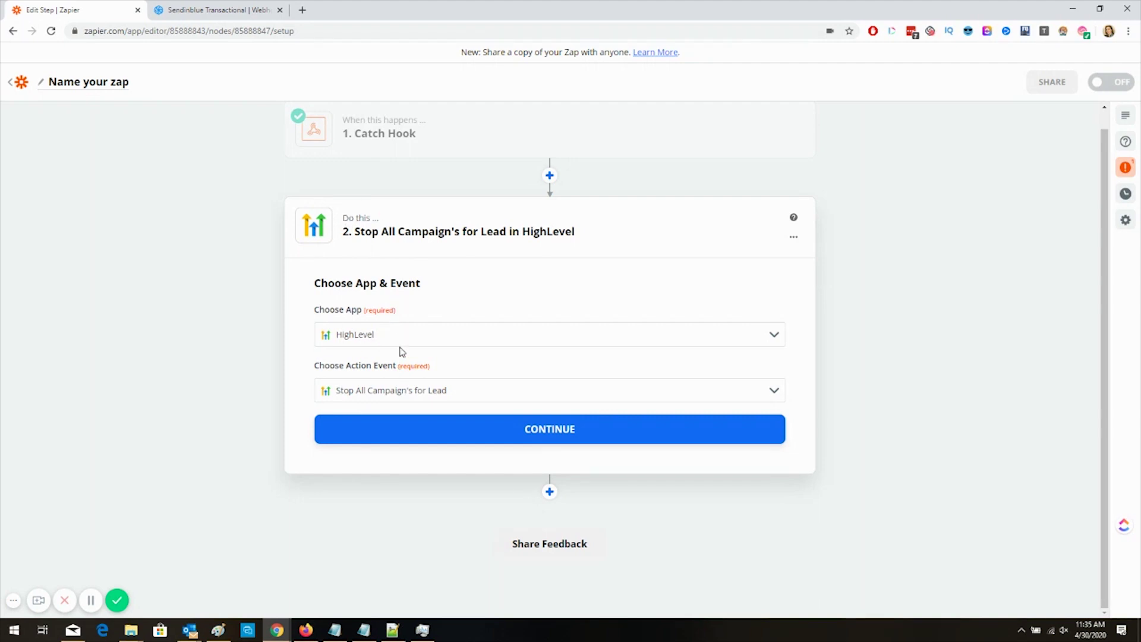
Step: Set the HighLevel action to Stop All Campaign's for Lead with the hook's Email mapped, and test it
left_click(376, 389)
scroll(458, 466, "down", 5)
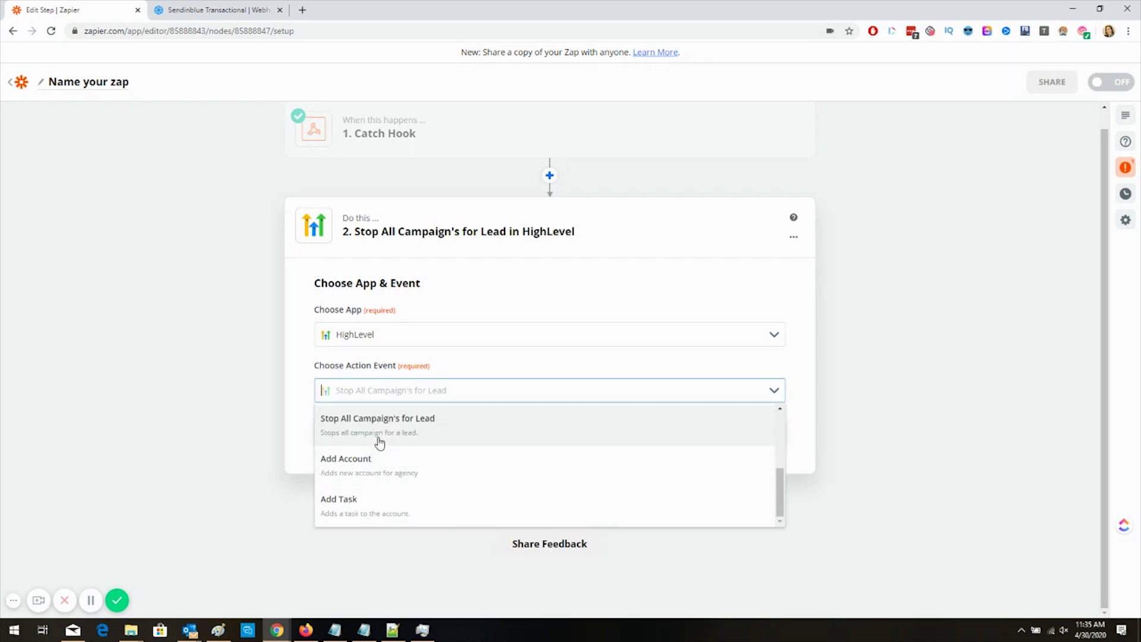
left_click(382, 423)
left_click(407, 429)
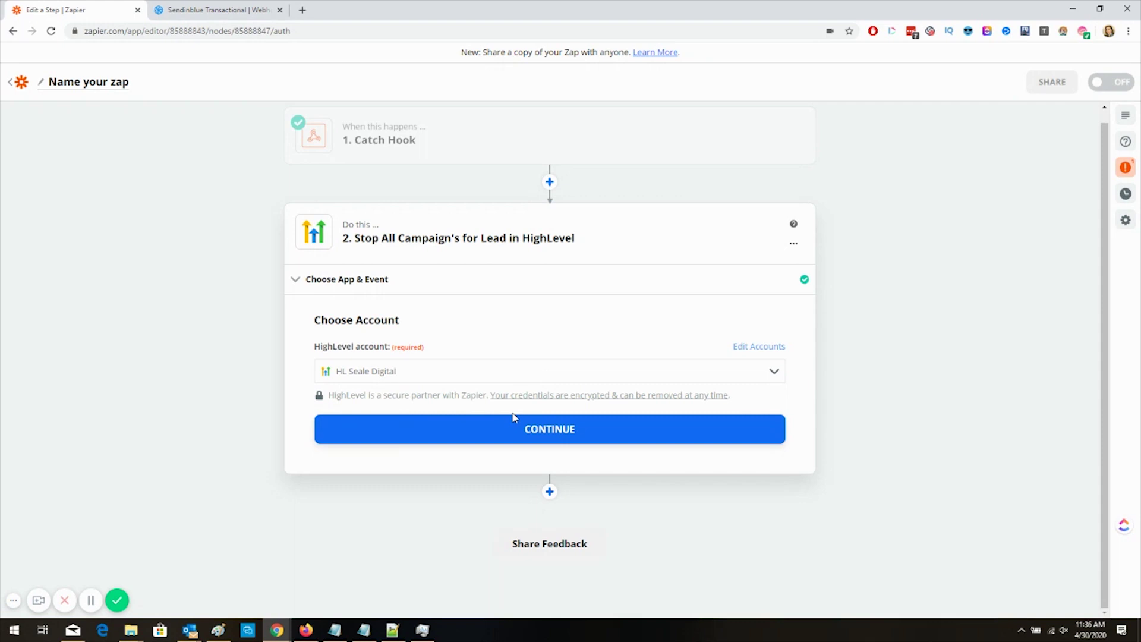
left_click(588, 435)
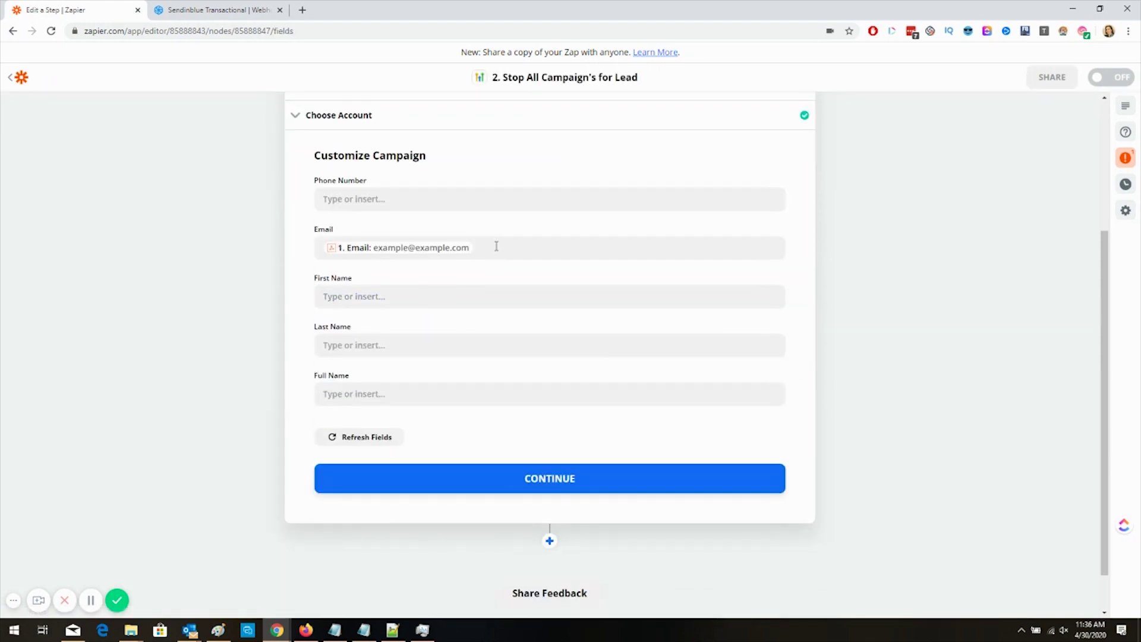
left_click(505, 478)
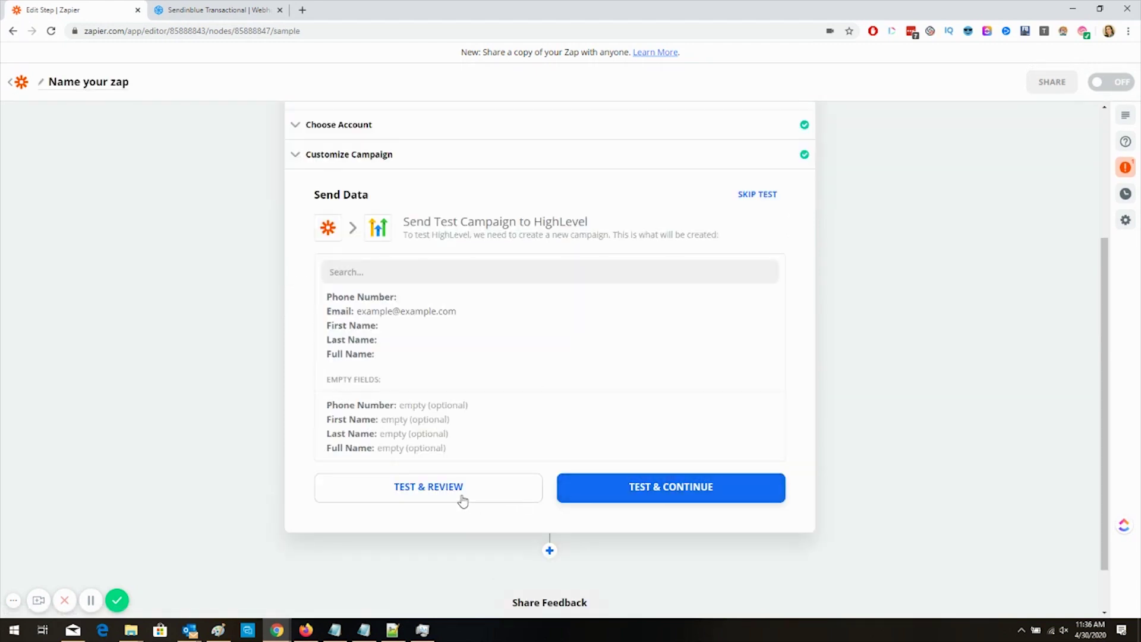
left_click(461, 499)
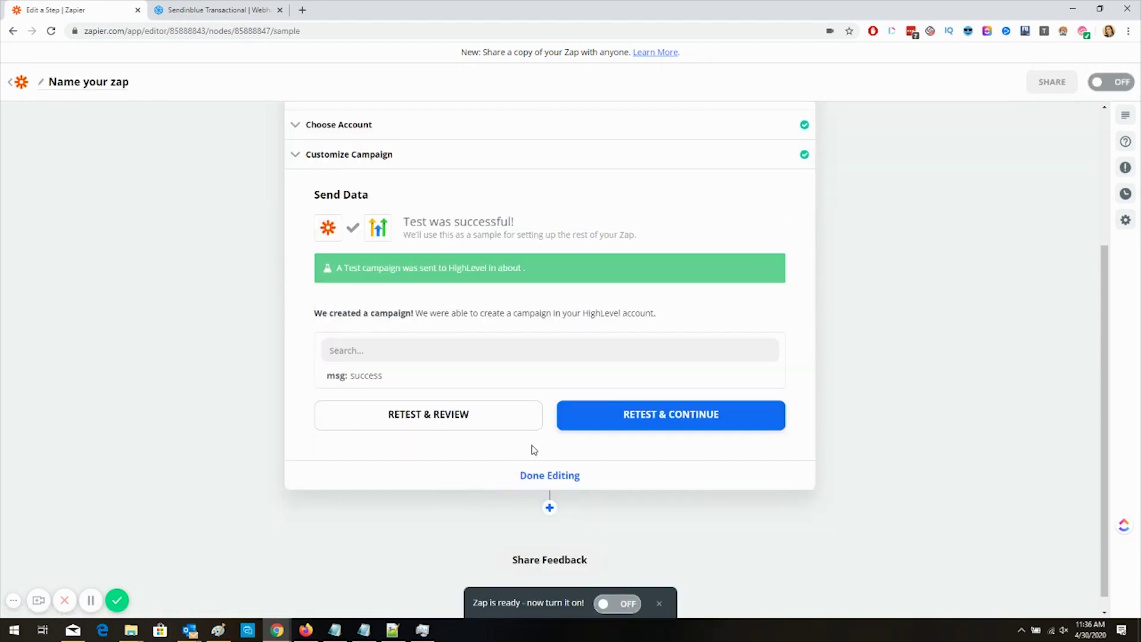
Step: Finish the HighLevel step and view mailfloss's latest batch: 8 emails, 7 undeliverable
left_click(562, 483)
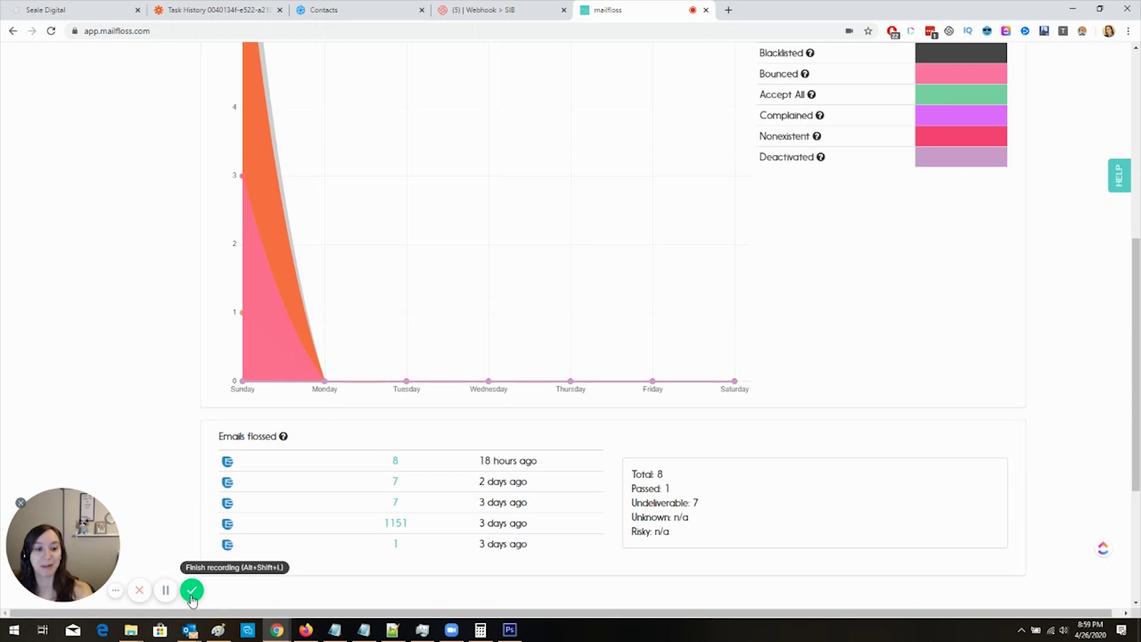
left_click(191, 590)
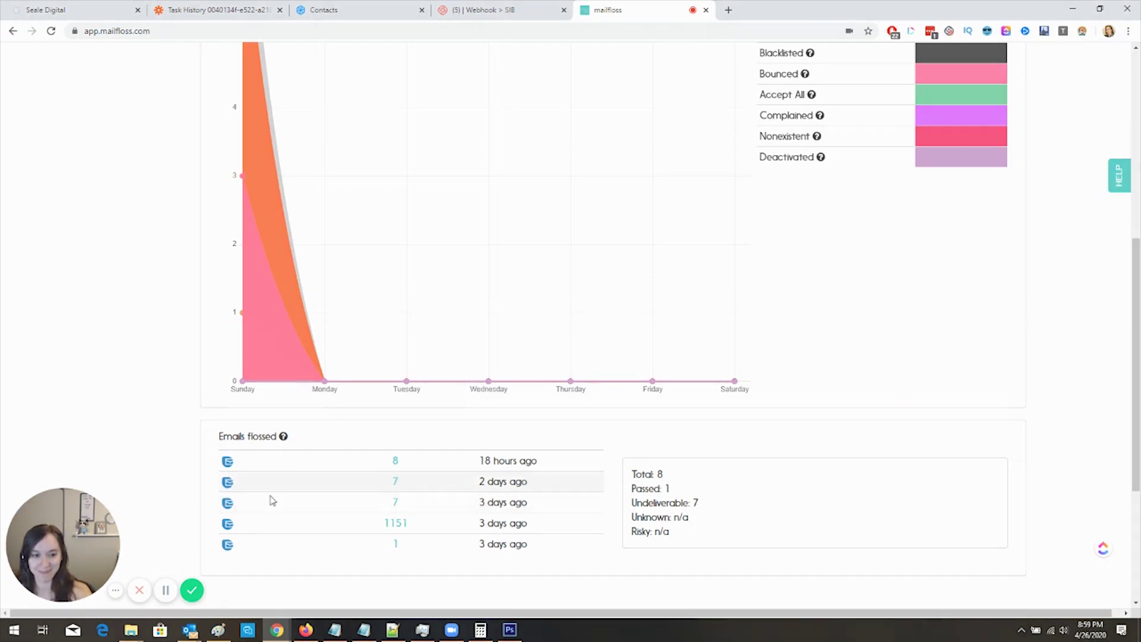